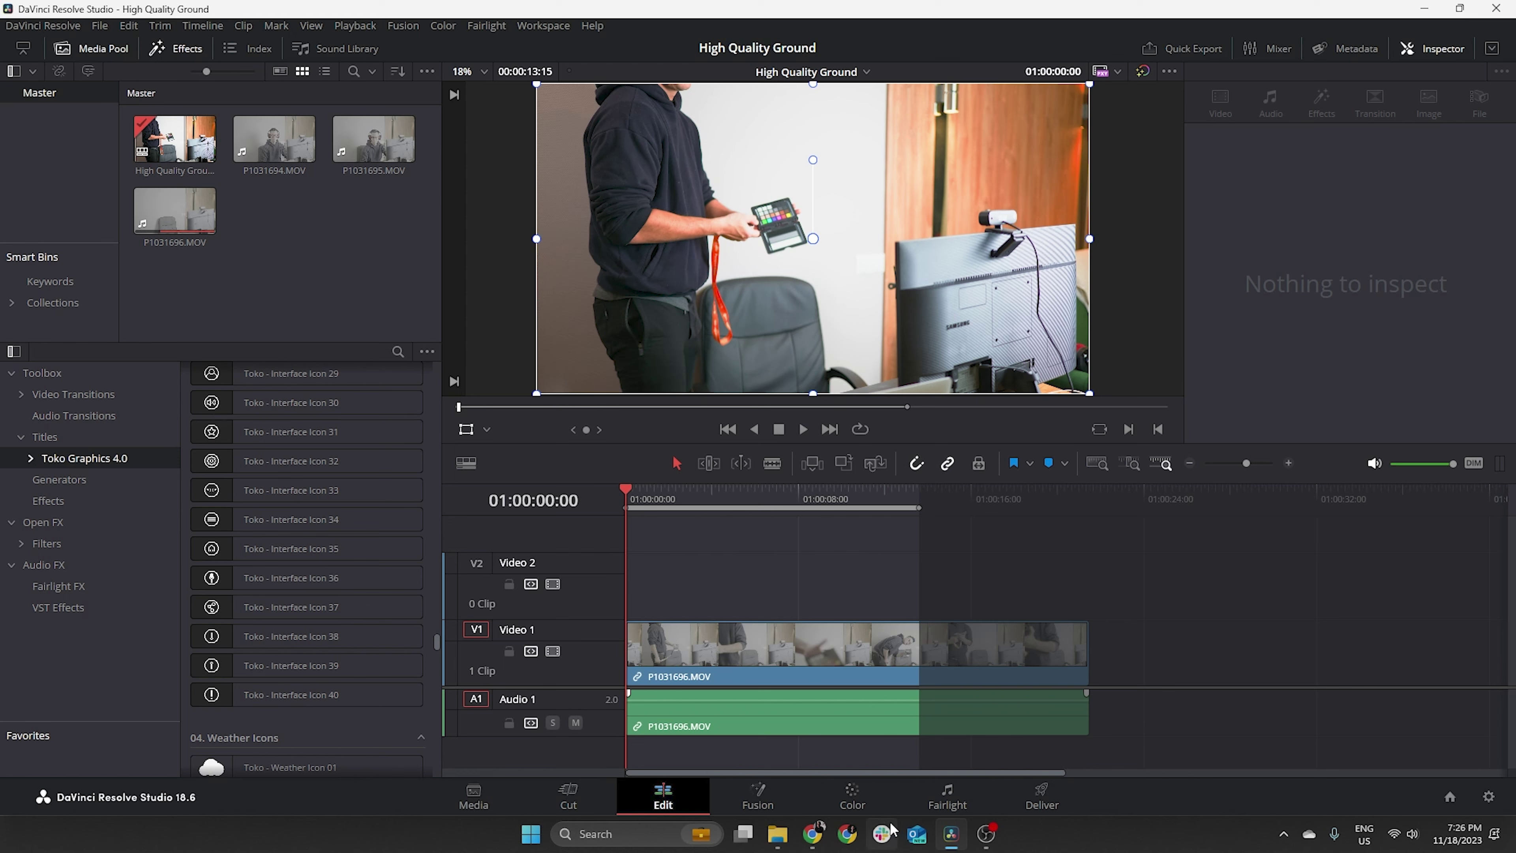
- Open File Explorer at the Assets folder holding the Toko Graphics 4.0 pack
left_click(779, 836)
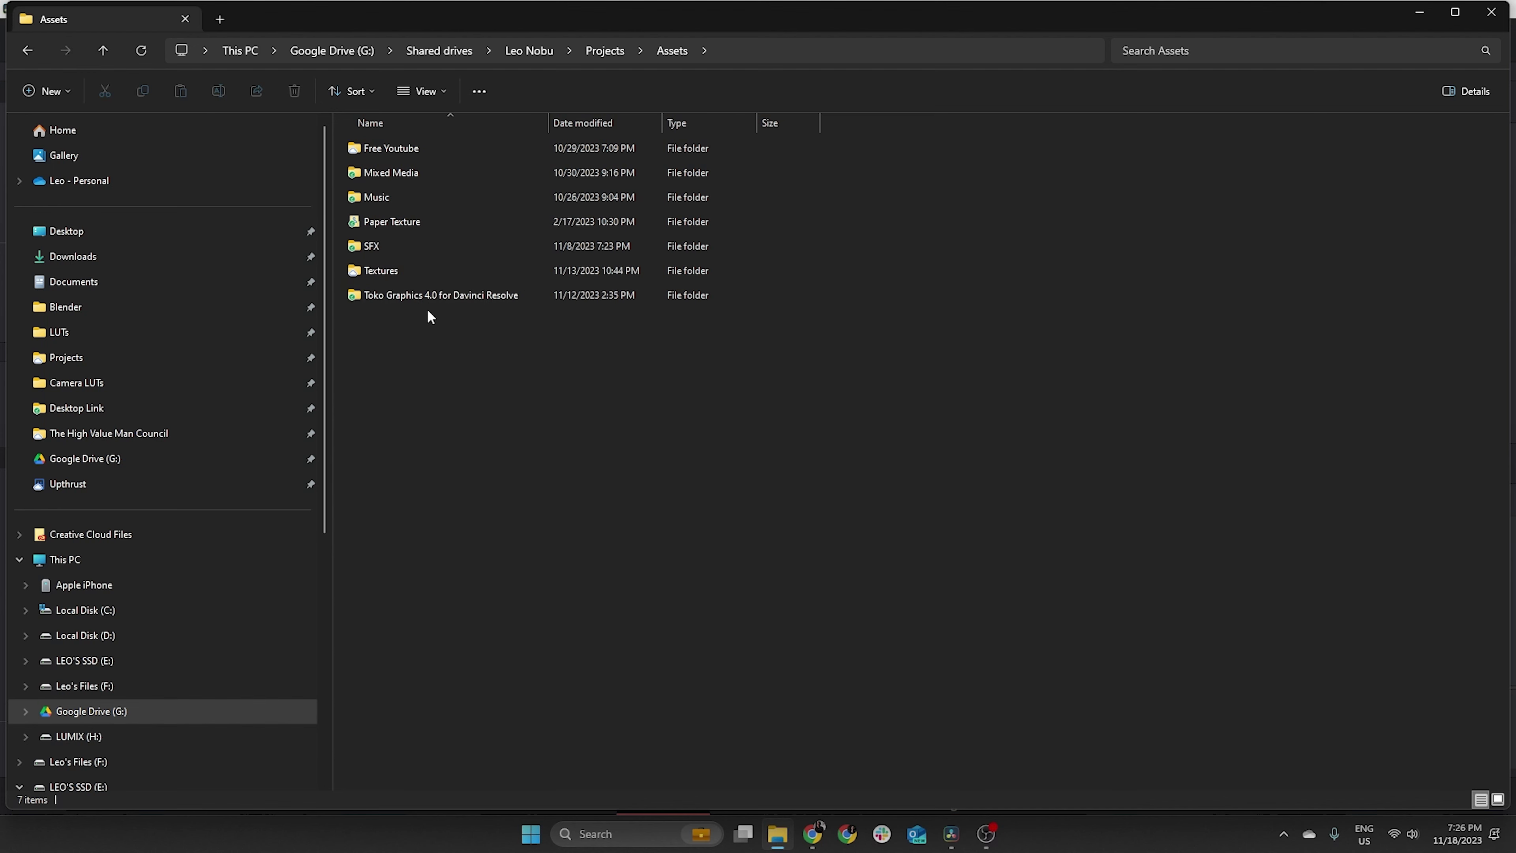
- Check the pack's 01. Toko Installer folder, then open 02. Manual Install in a maximized window
double_click(456, 294)
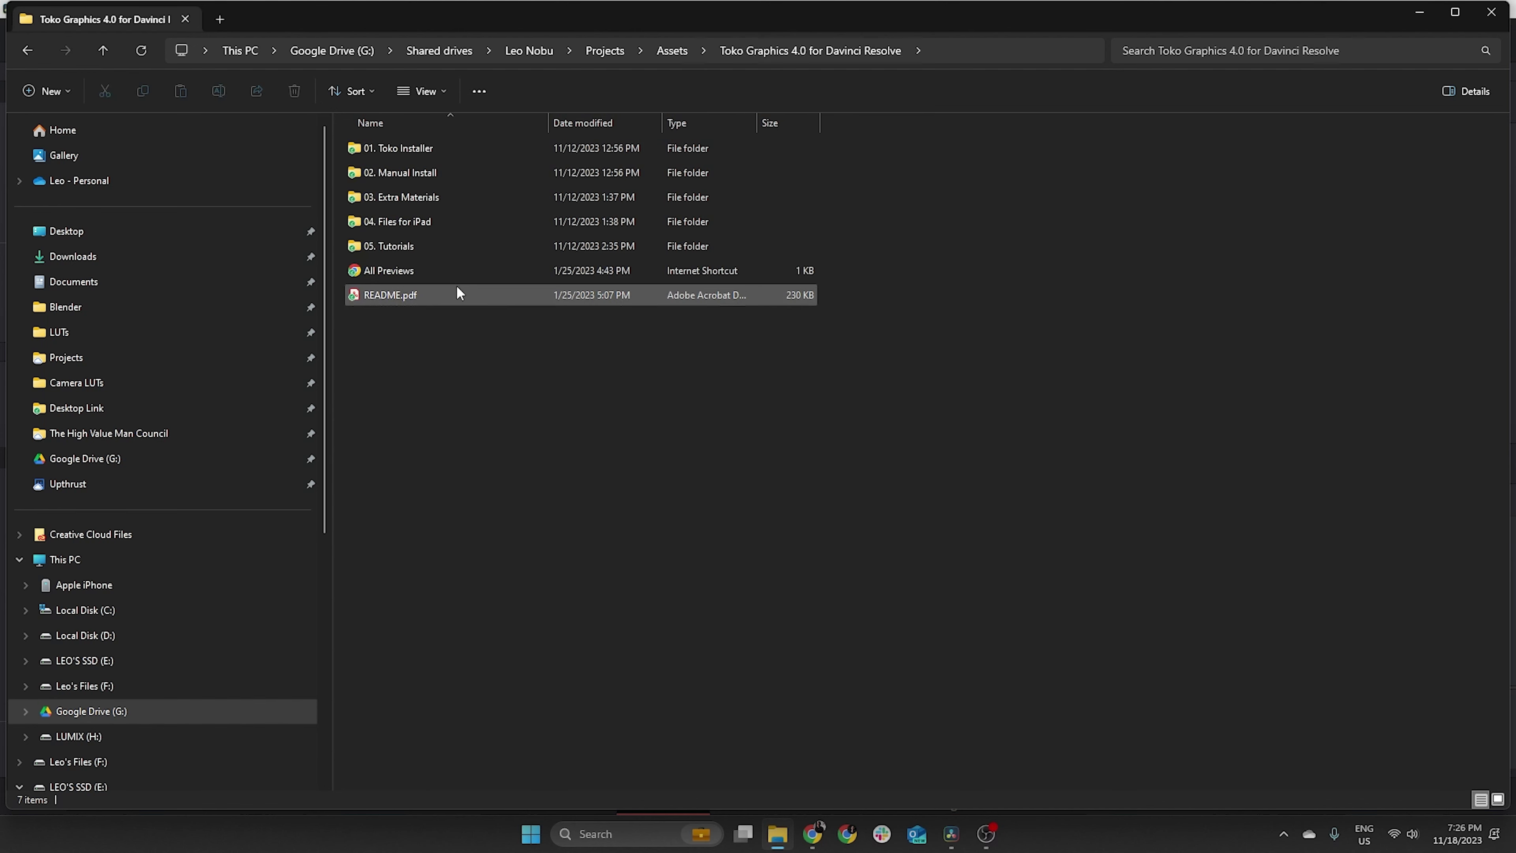
double_click(461, 148)
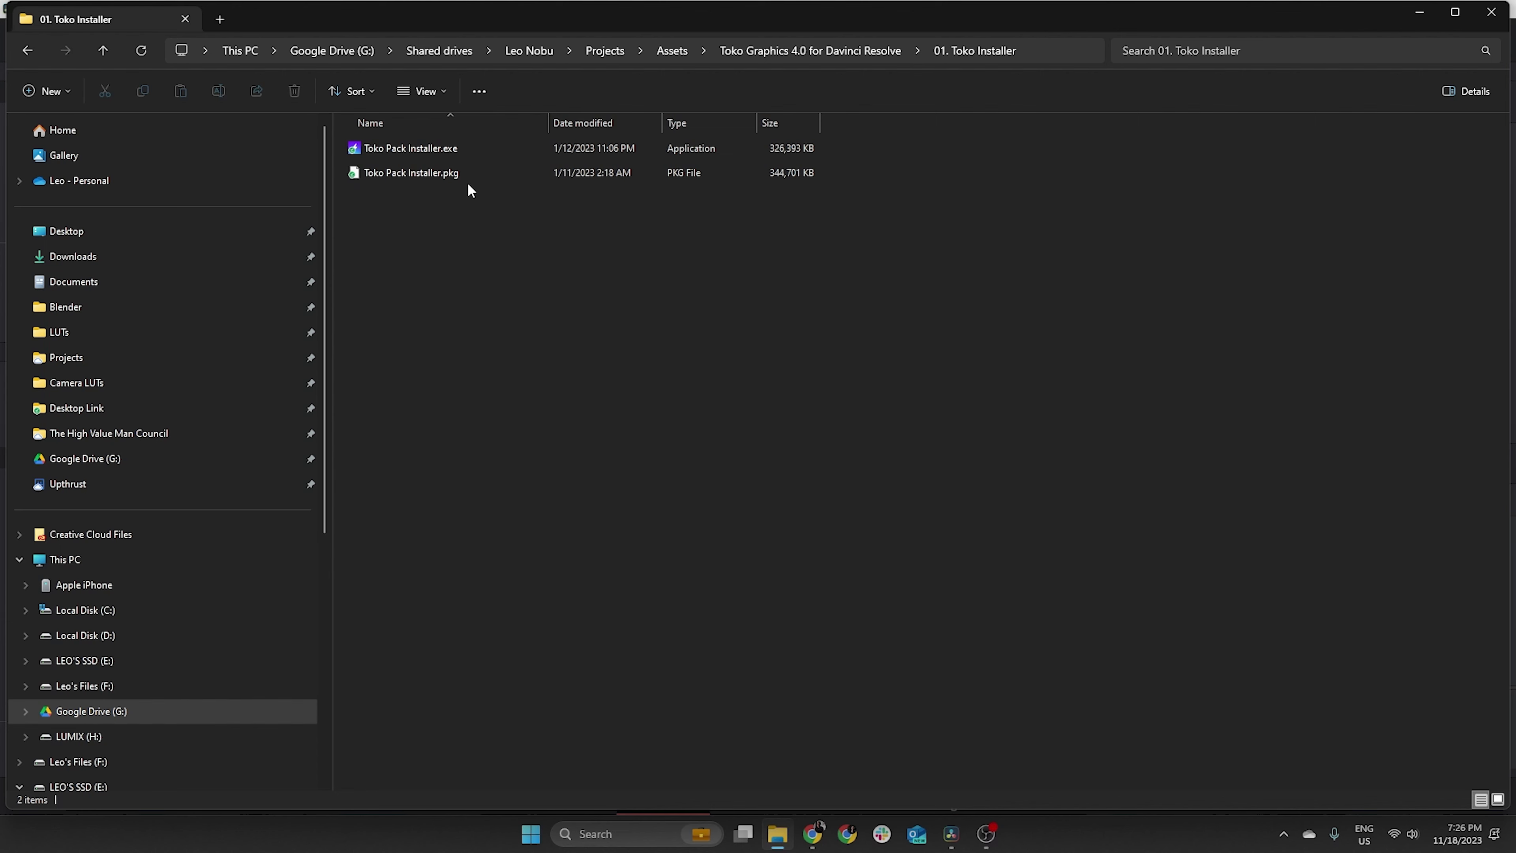
key("alt+Left")
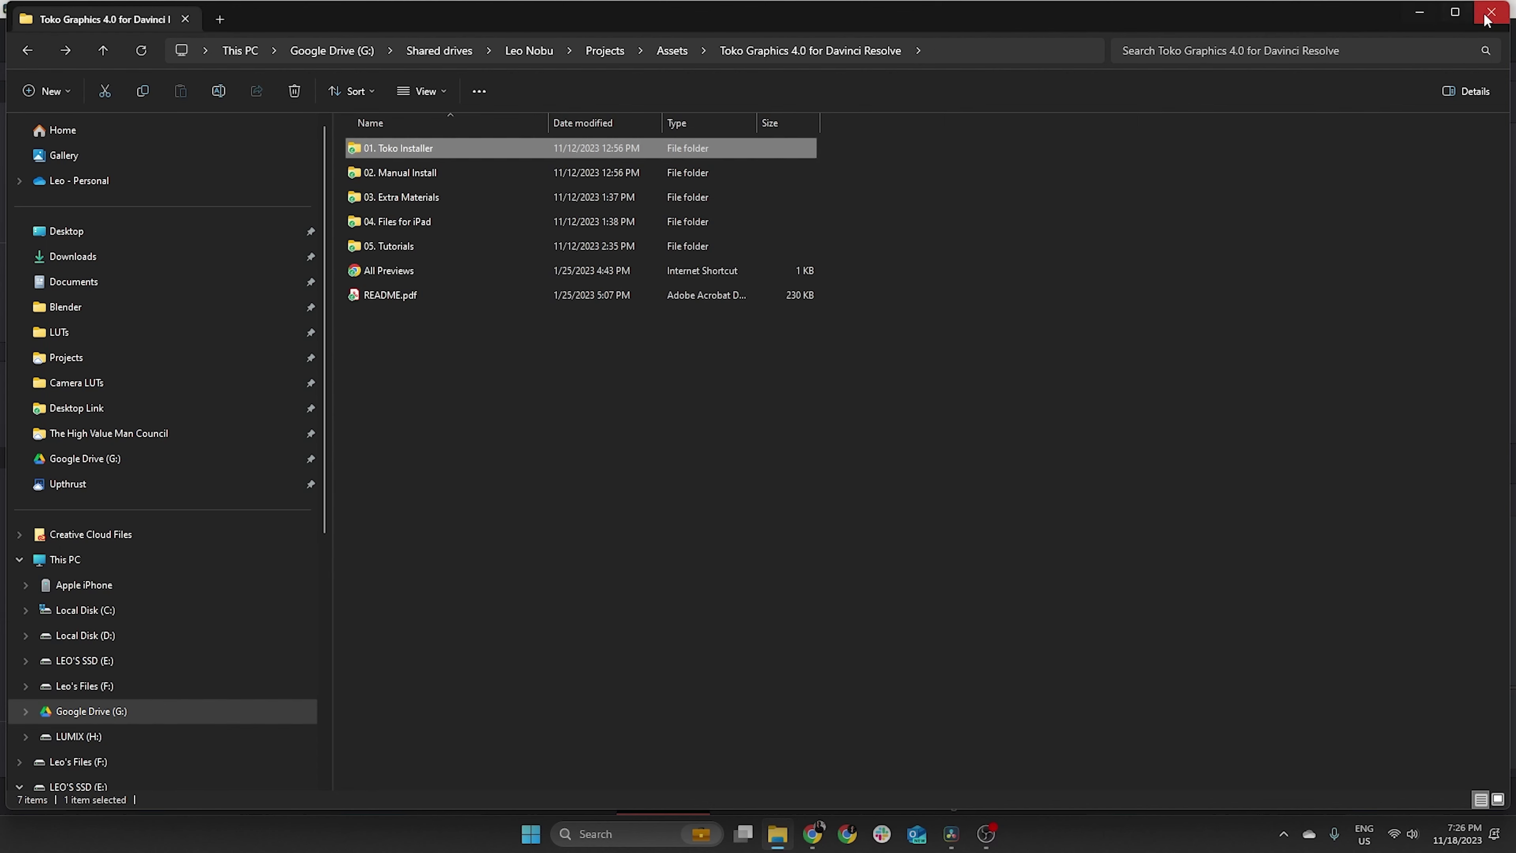
left_click(1454, 12)
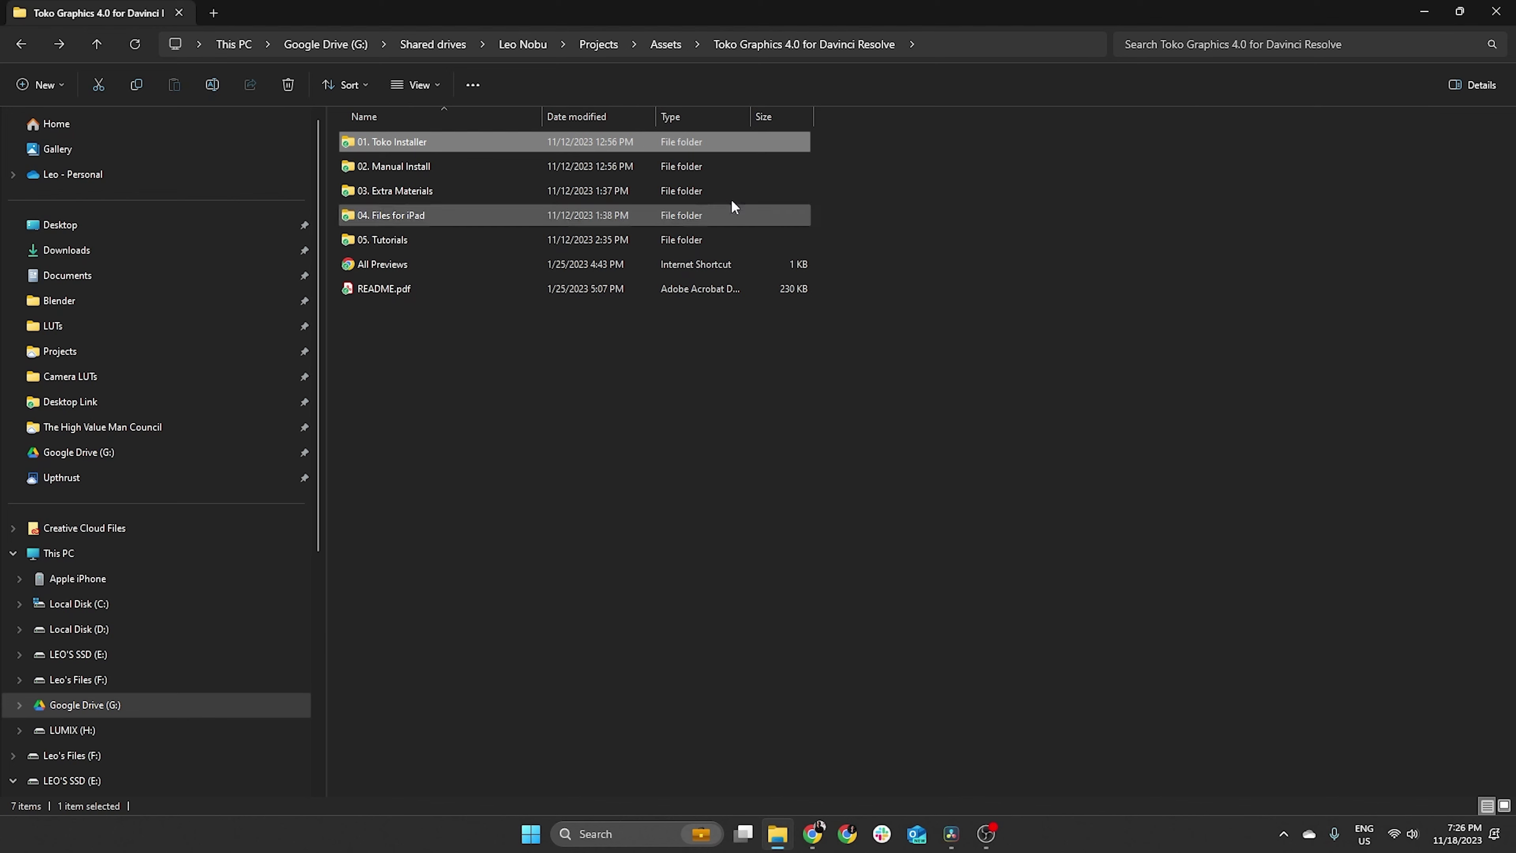
double_click(529, 166)
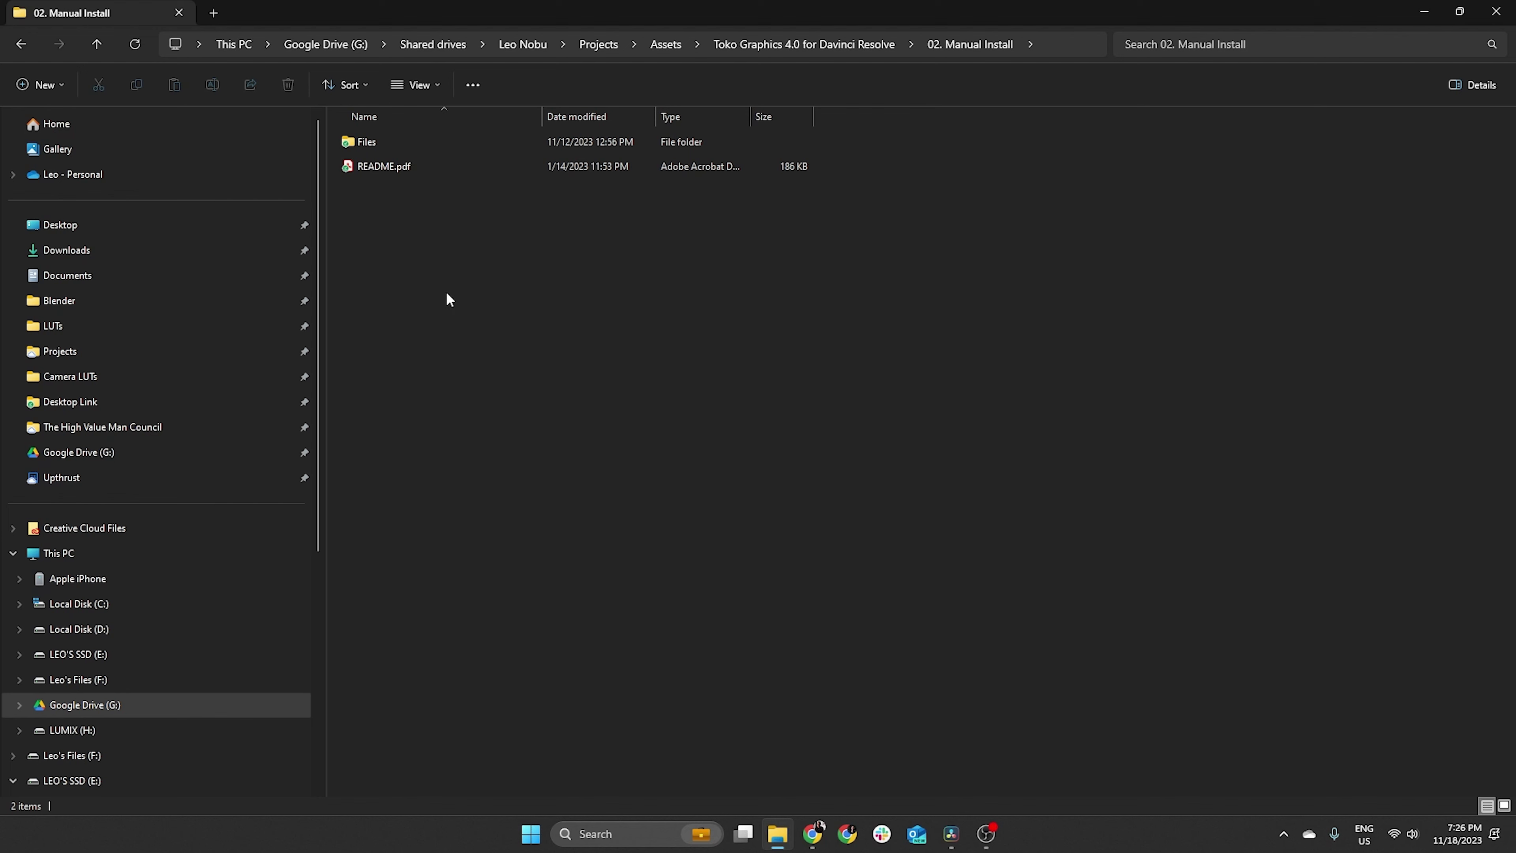
- Back in Resolve, skim the Toko titles from Shape Line through Kinetic Posters to Big Title
left_click(953, 832)
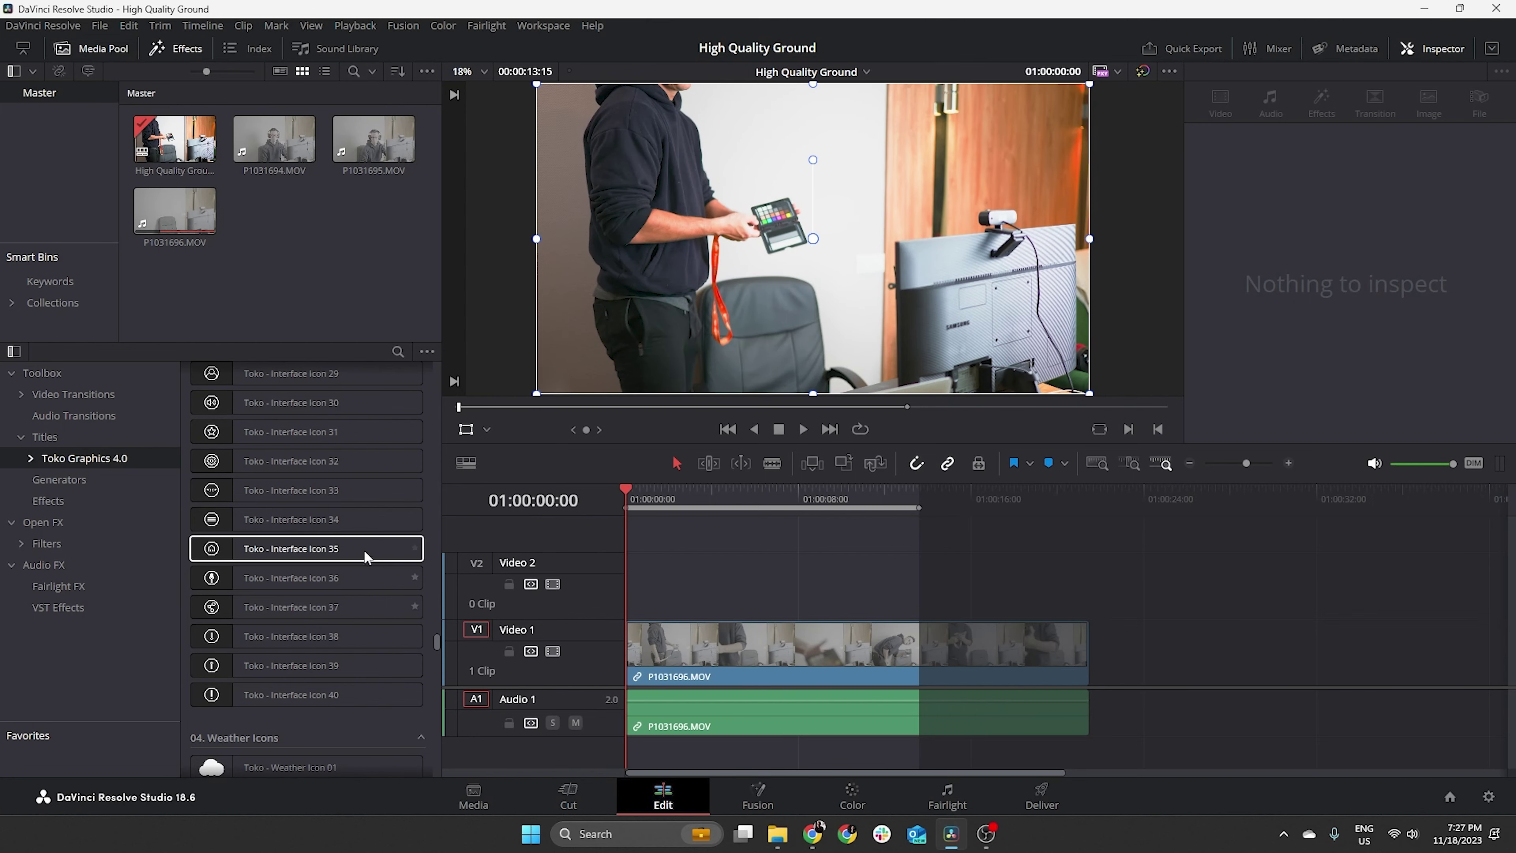
scroll(308, 498, "down", 15)
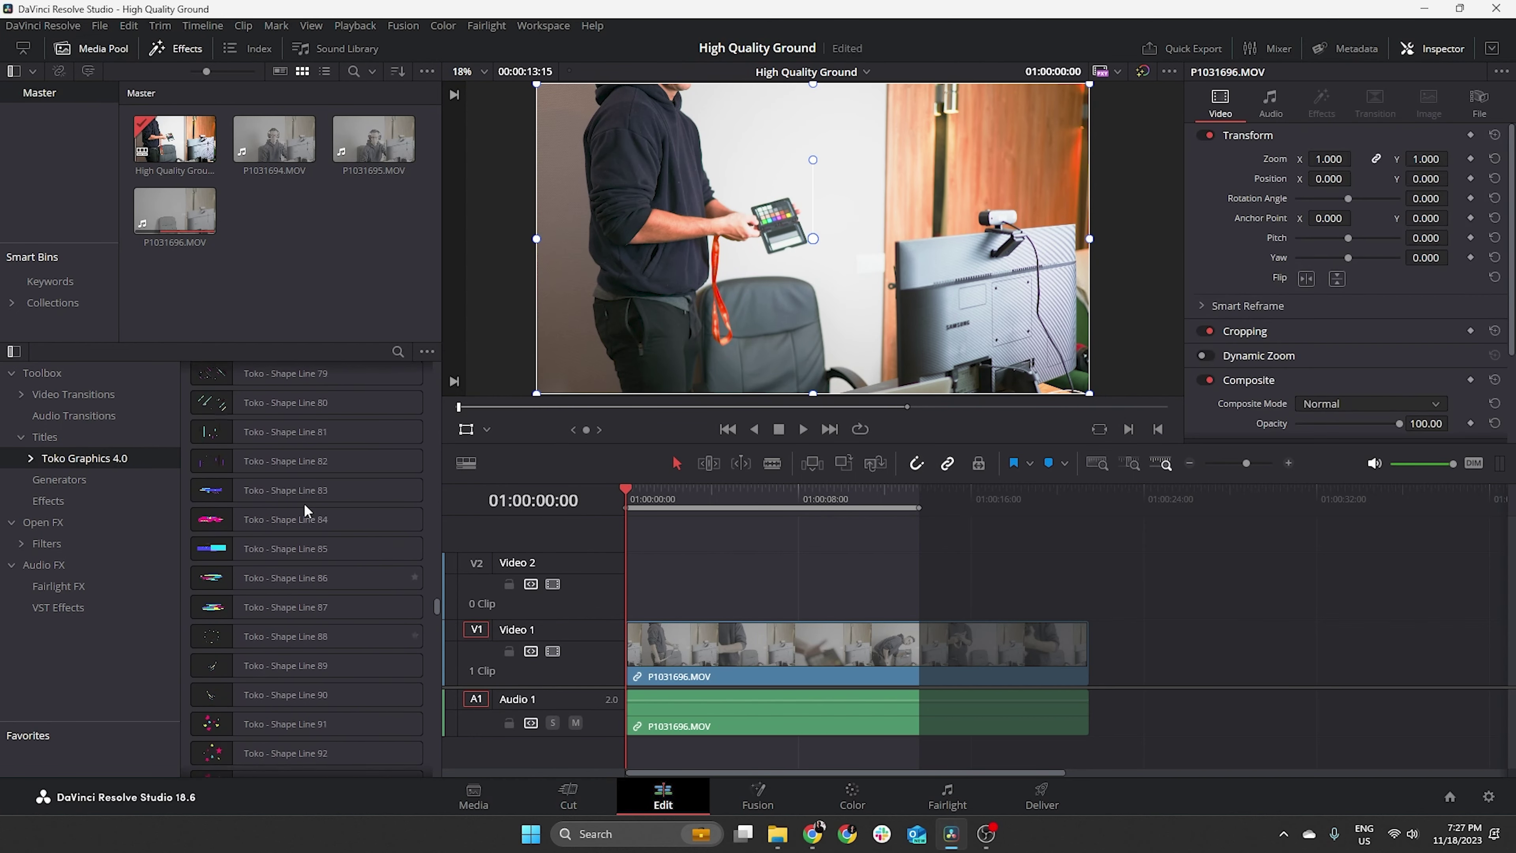
scroll(298, 498, "up", 20)
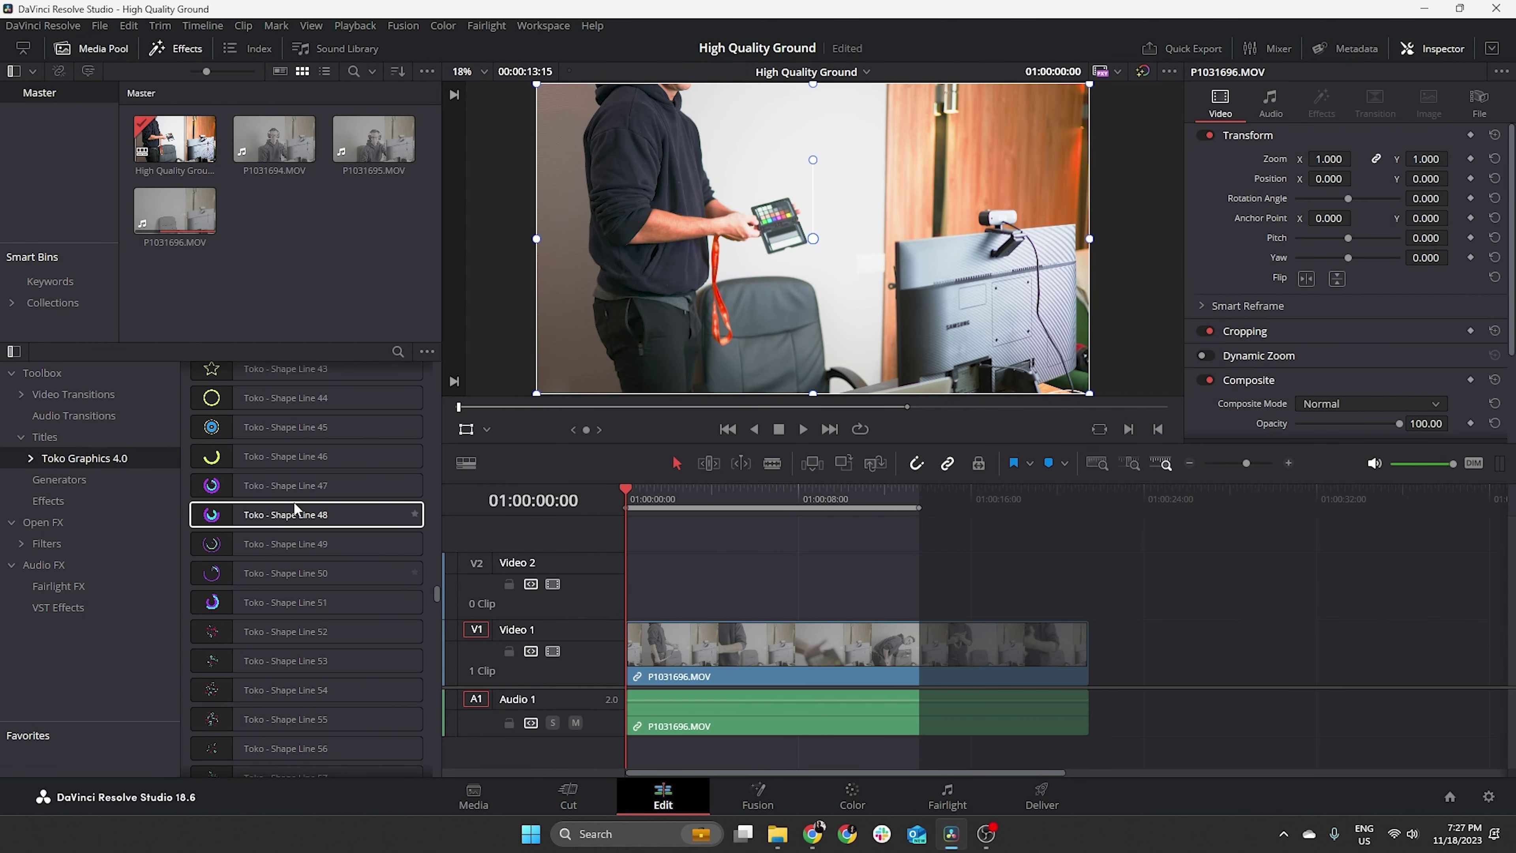
scroll(295, 491, "up", 20)
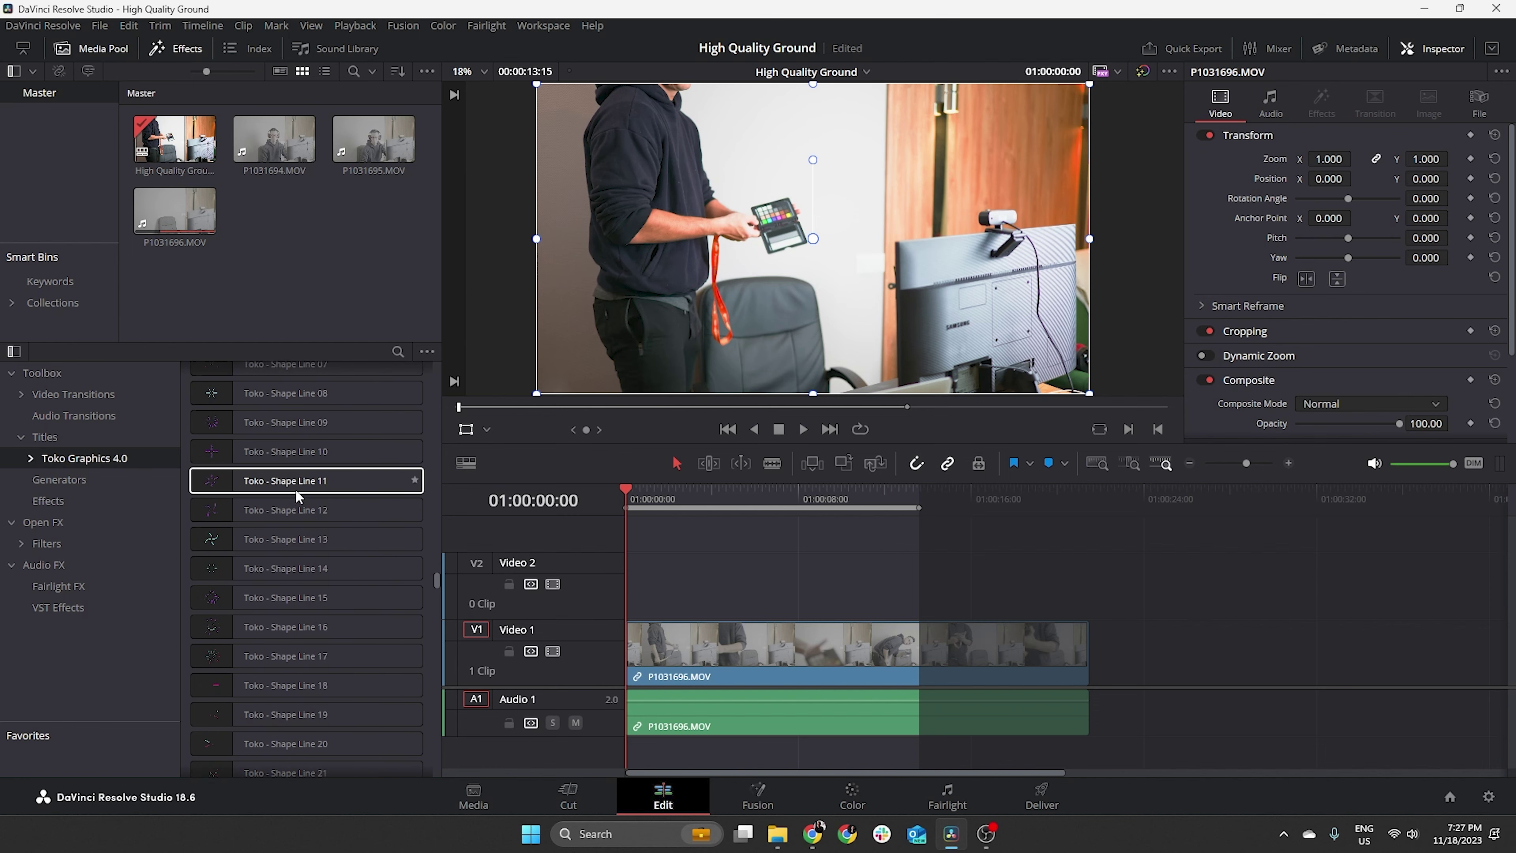
scroll(297, 497, "up", 3)
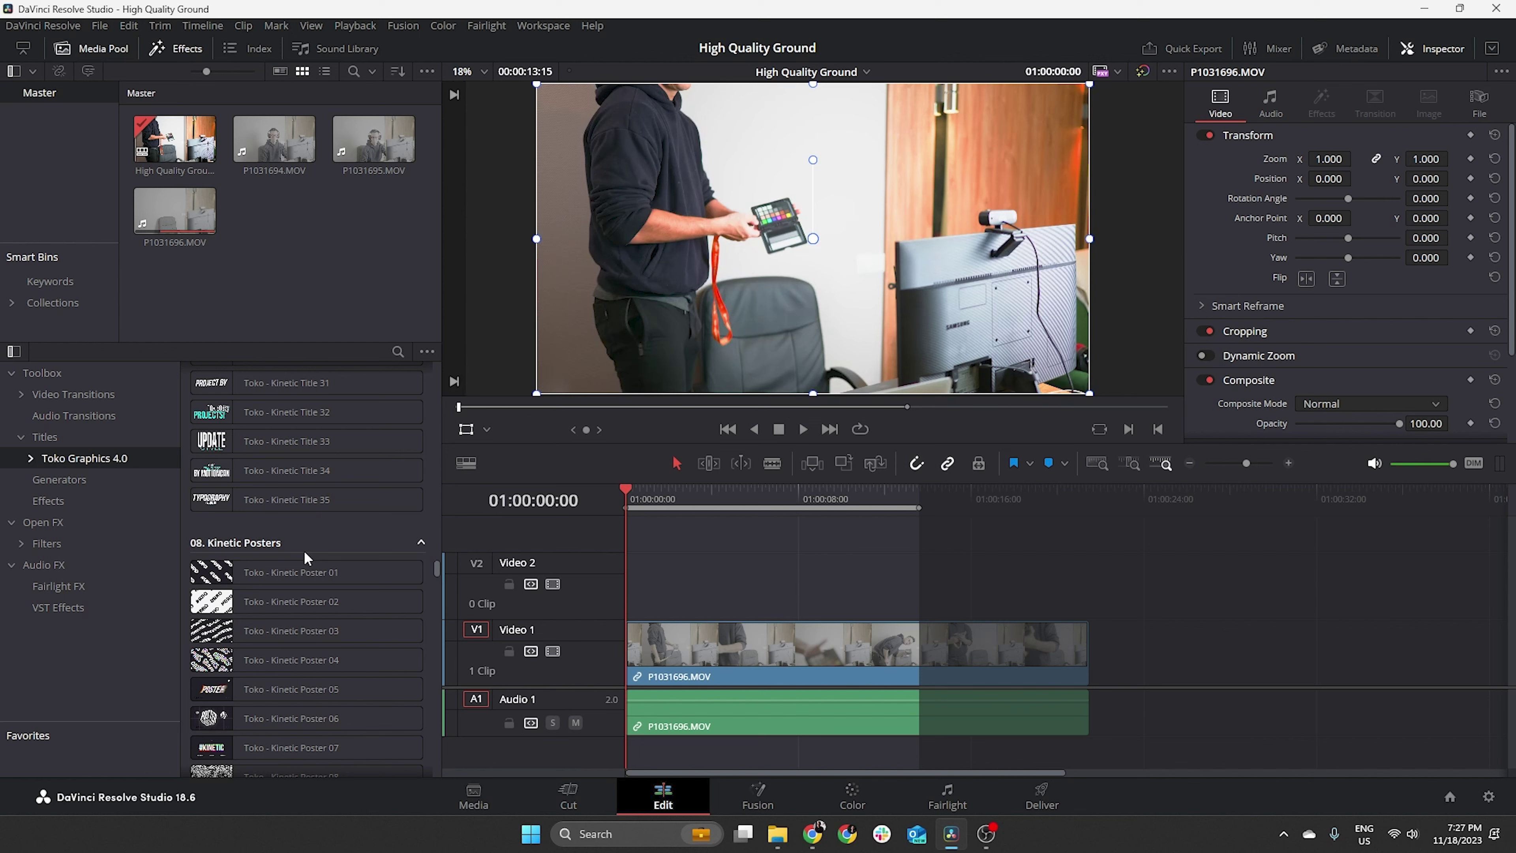
scroll(304, 550, "up", 15)
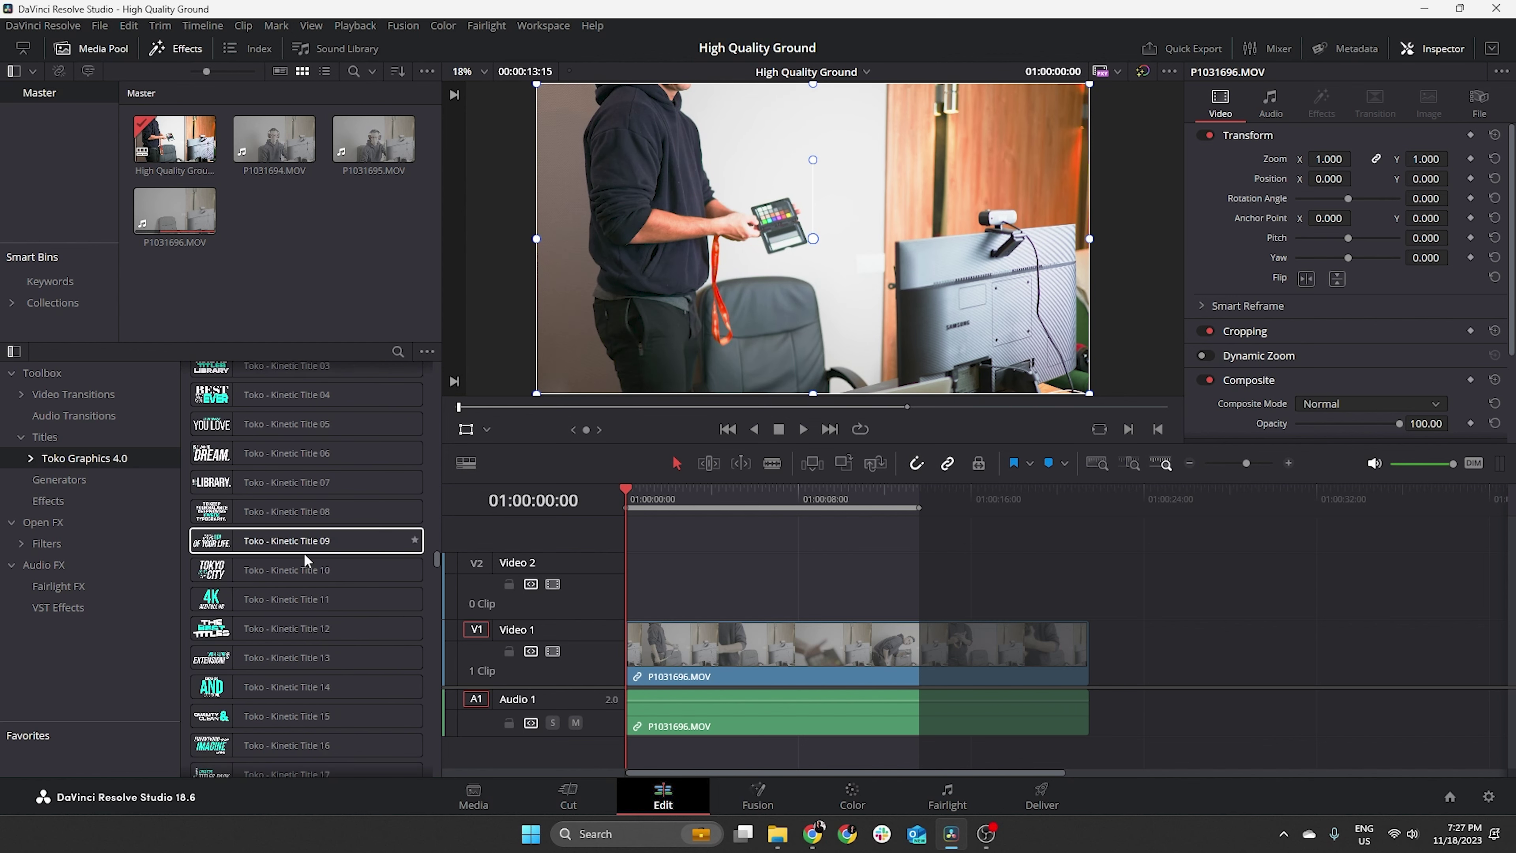
scroll(308, 552, "up", 8)
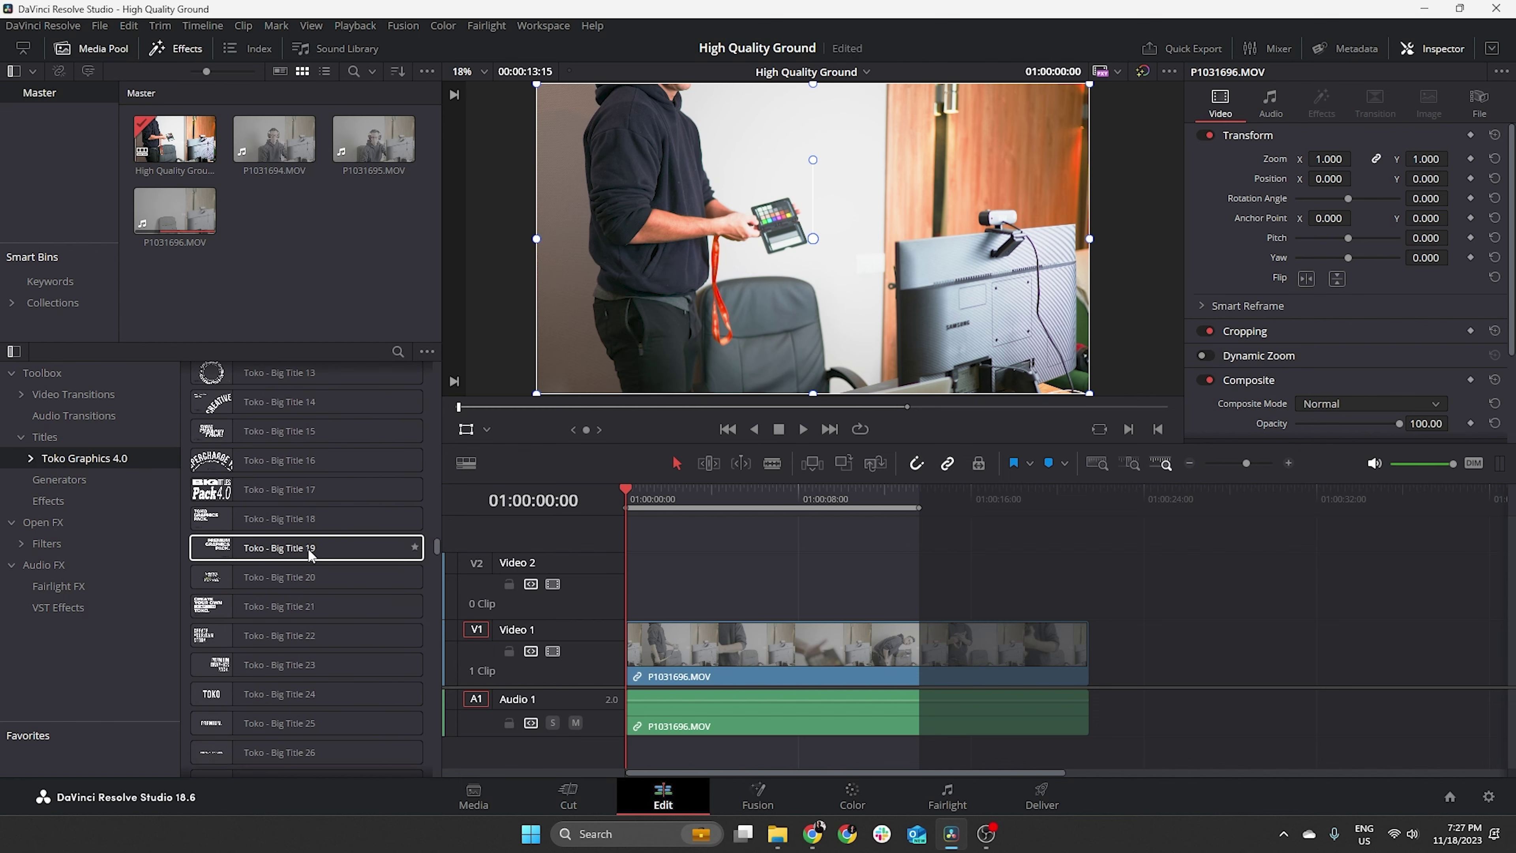
- Browse the Glitch FX Monochrome elements and Monochrome overlays clips, ending in 03. Extra Materials
left_click(775, 835)
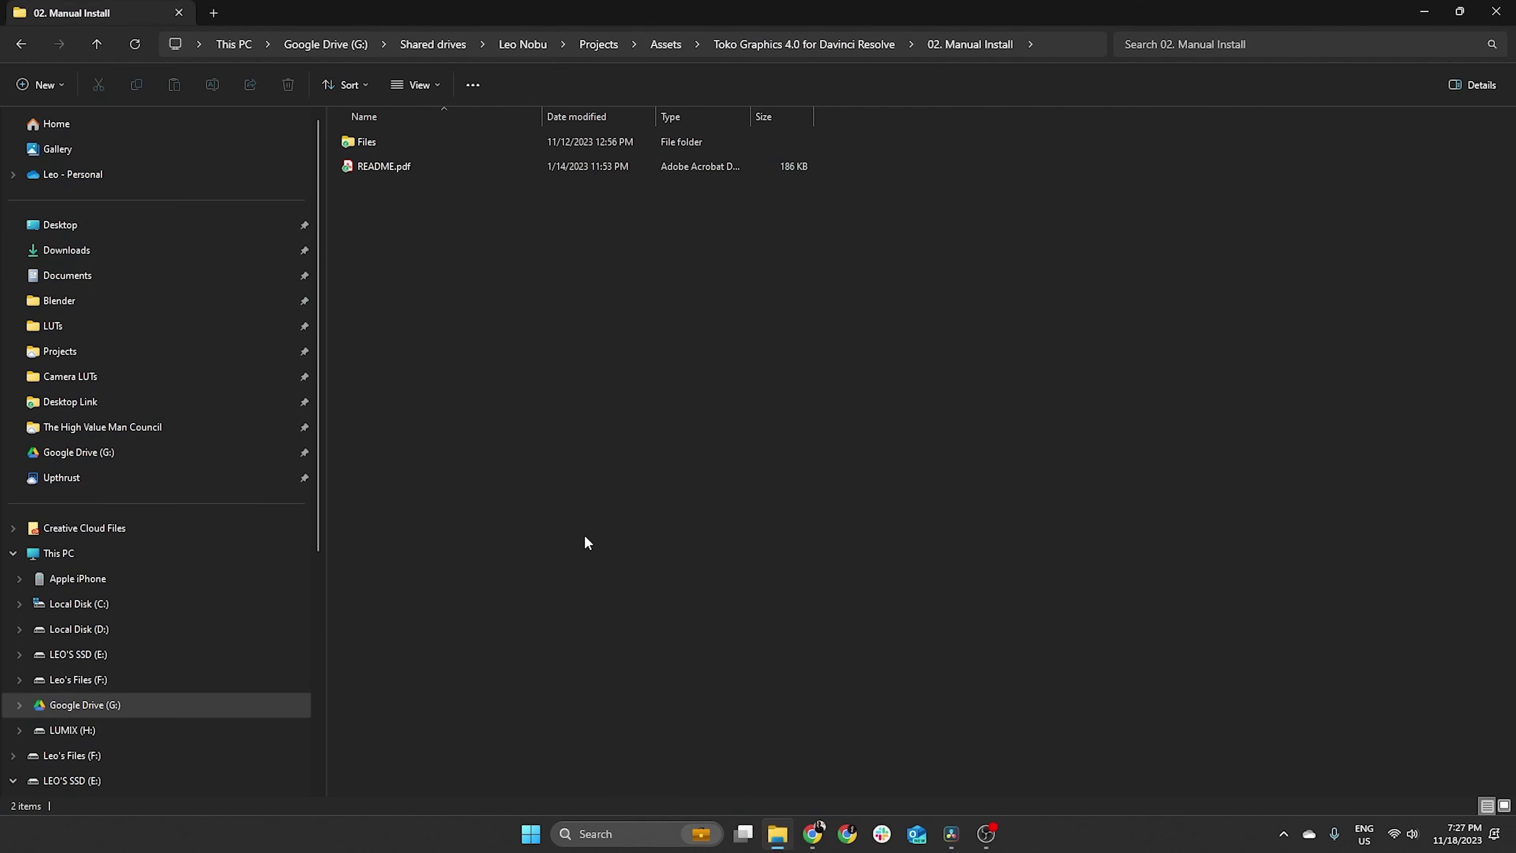
key("alt+Left")
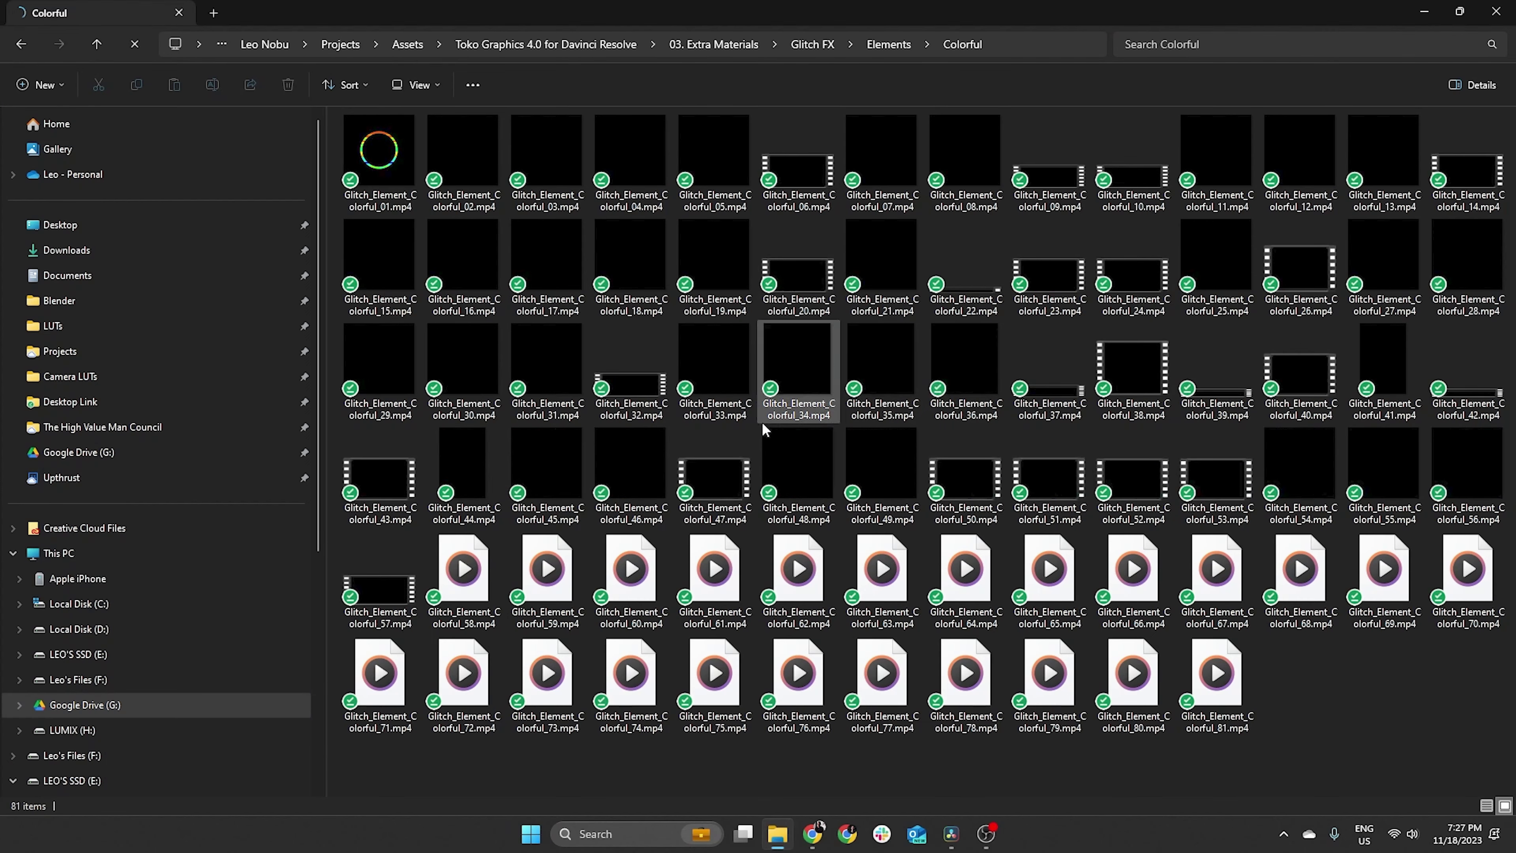
key("alt+Left")
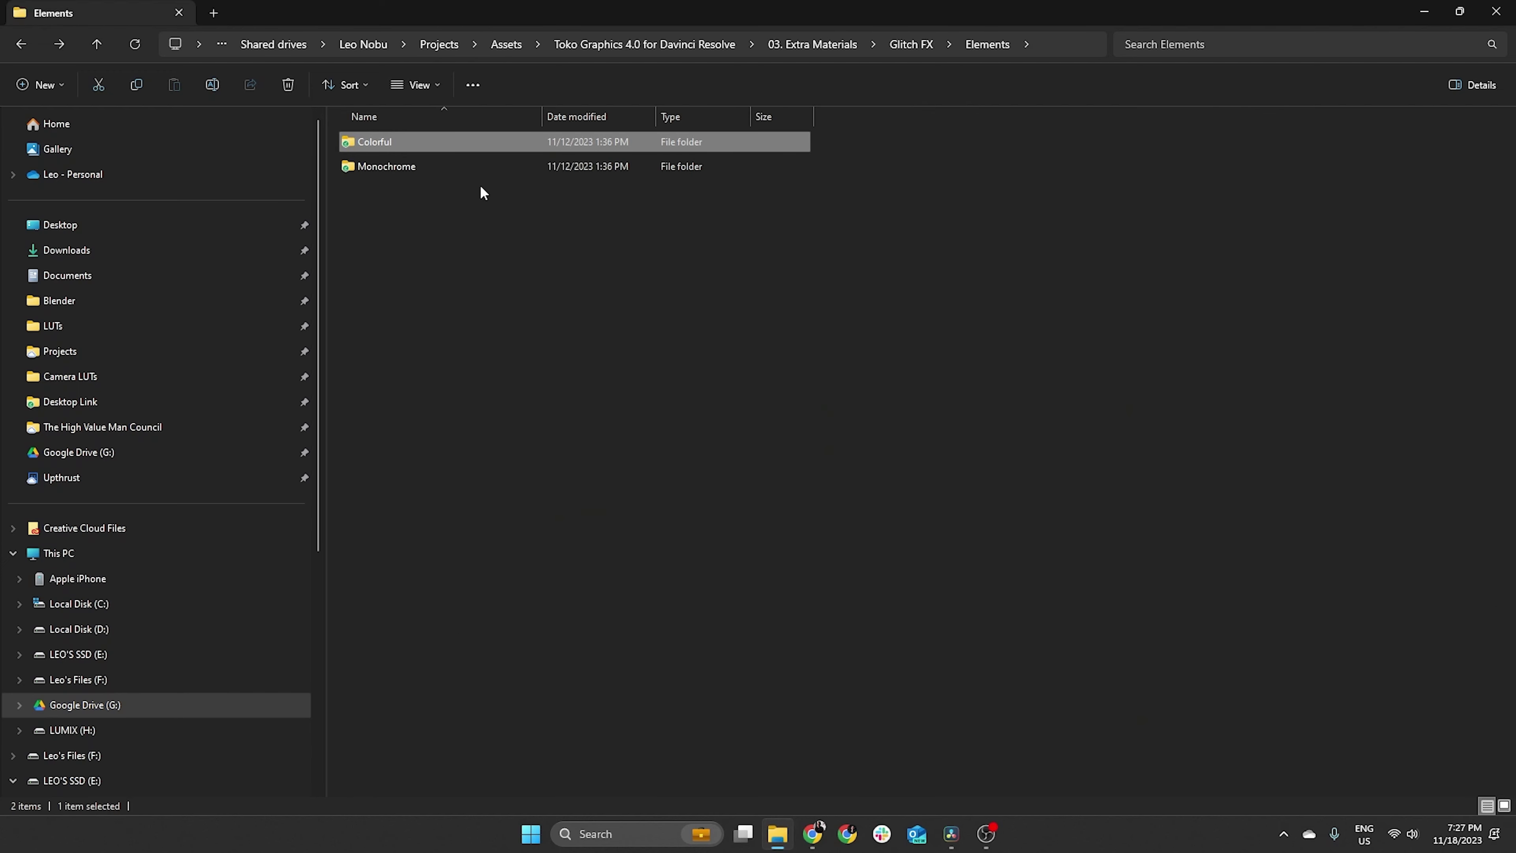
double_click(463, 173)
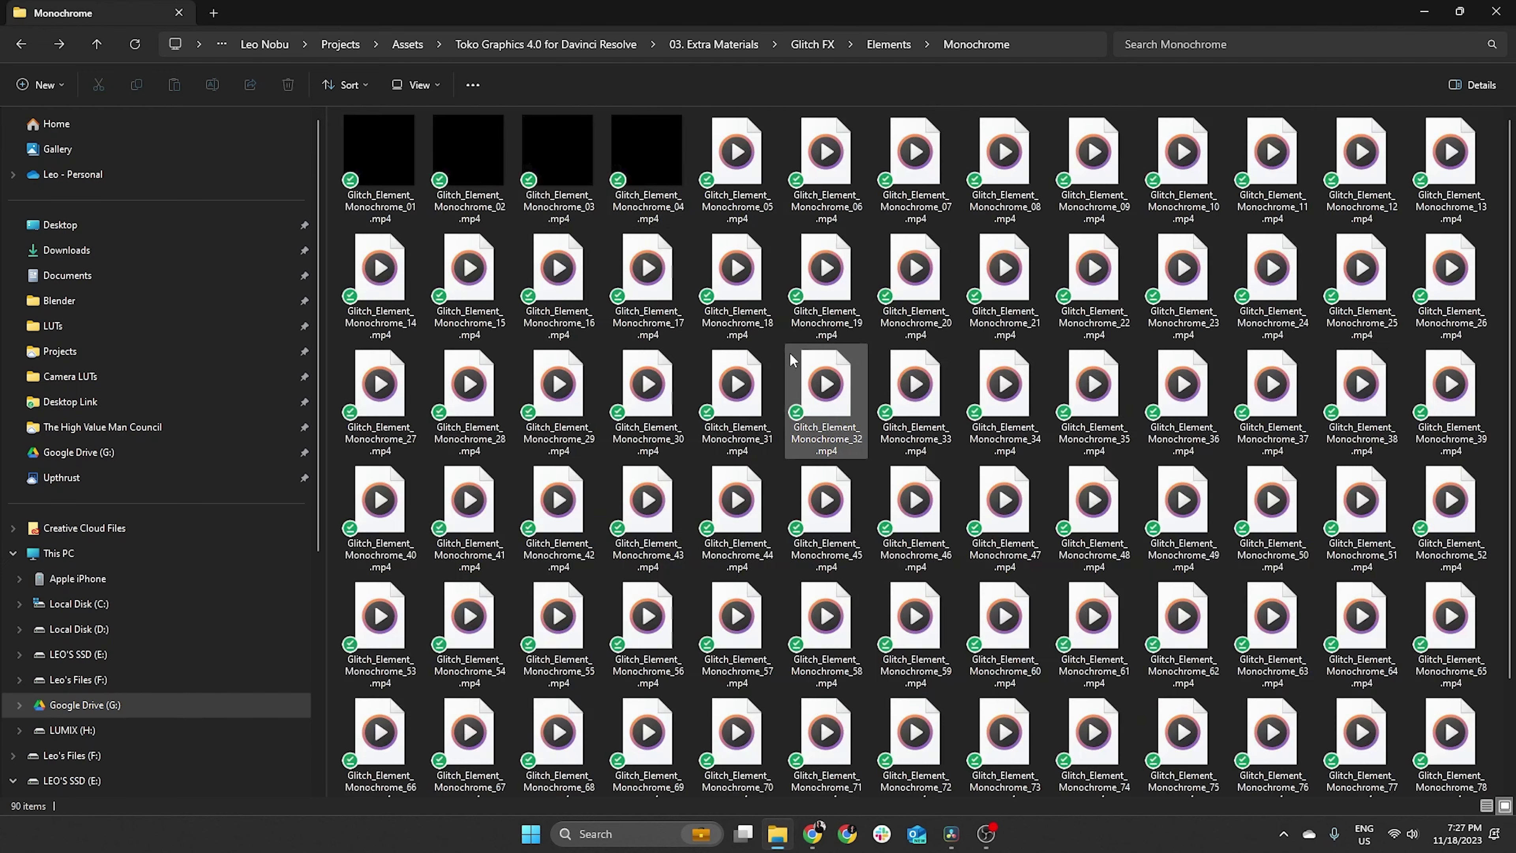
key("alt+Left")
key("alt+Left")
double_click(391, 169)
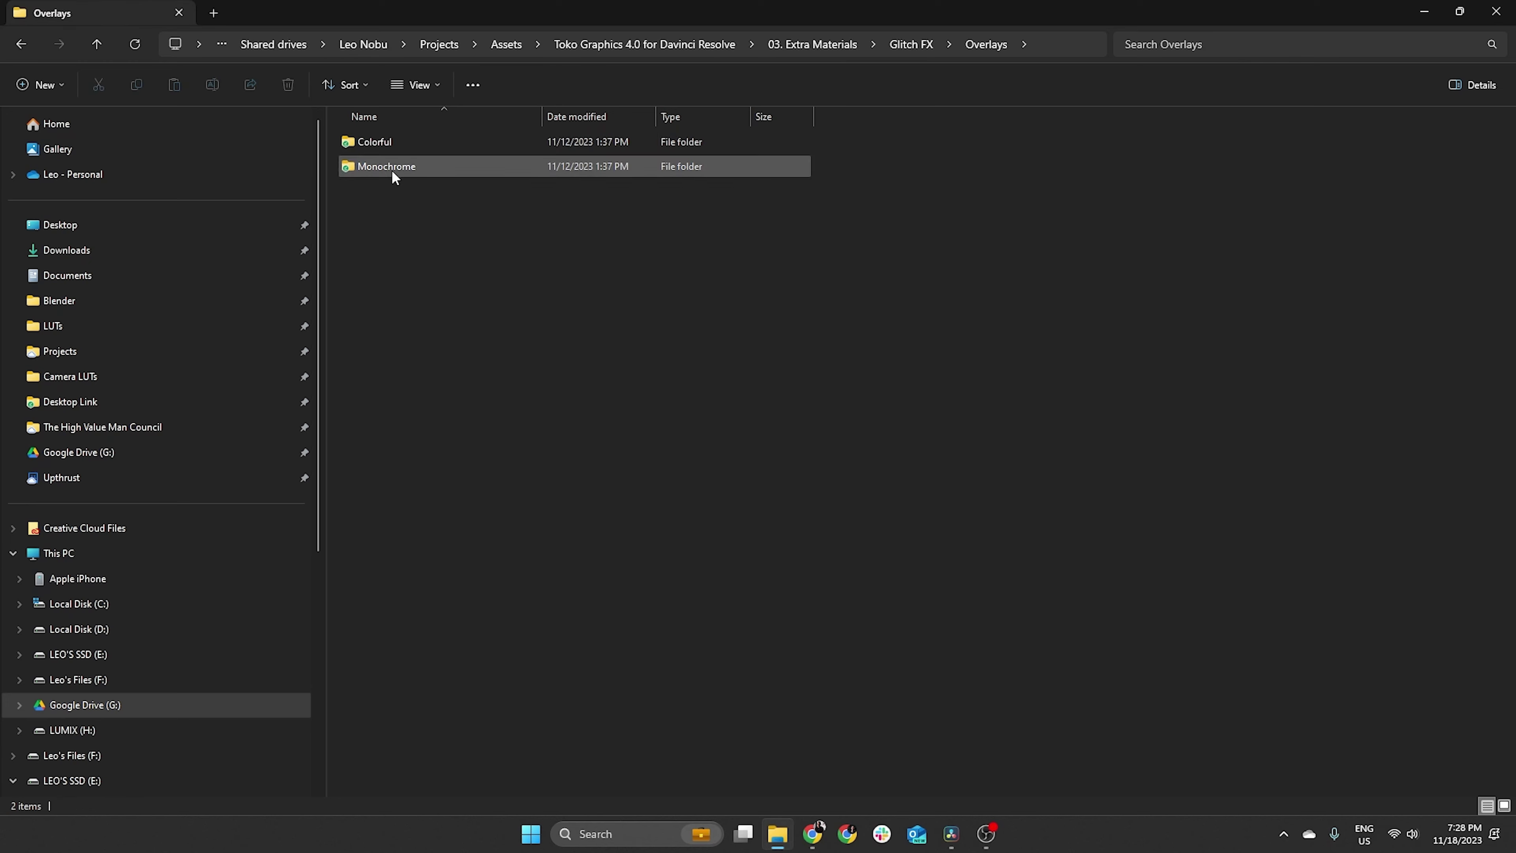
double_click(392, 171)
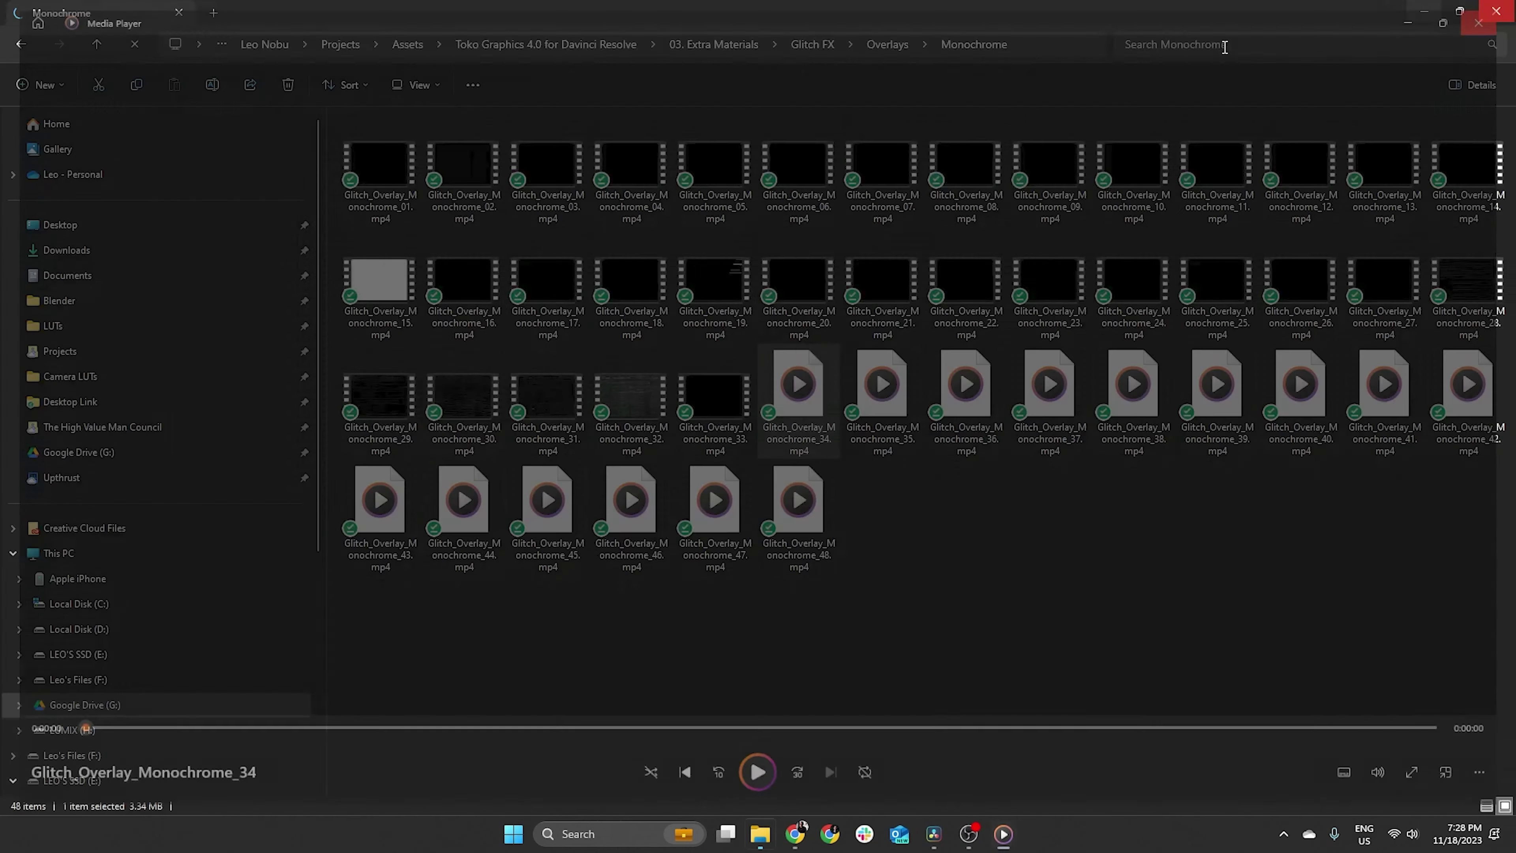
key("alt+Up")
key("alt+Up")
key("alt+Up")
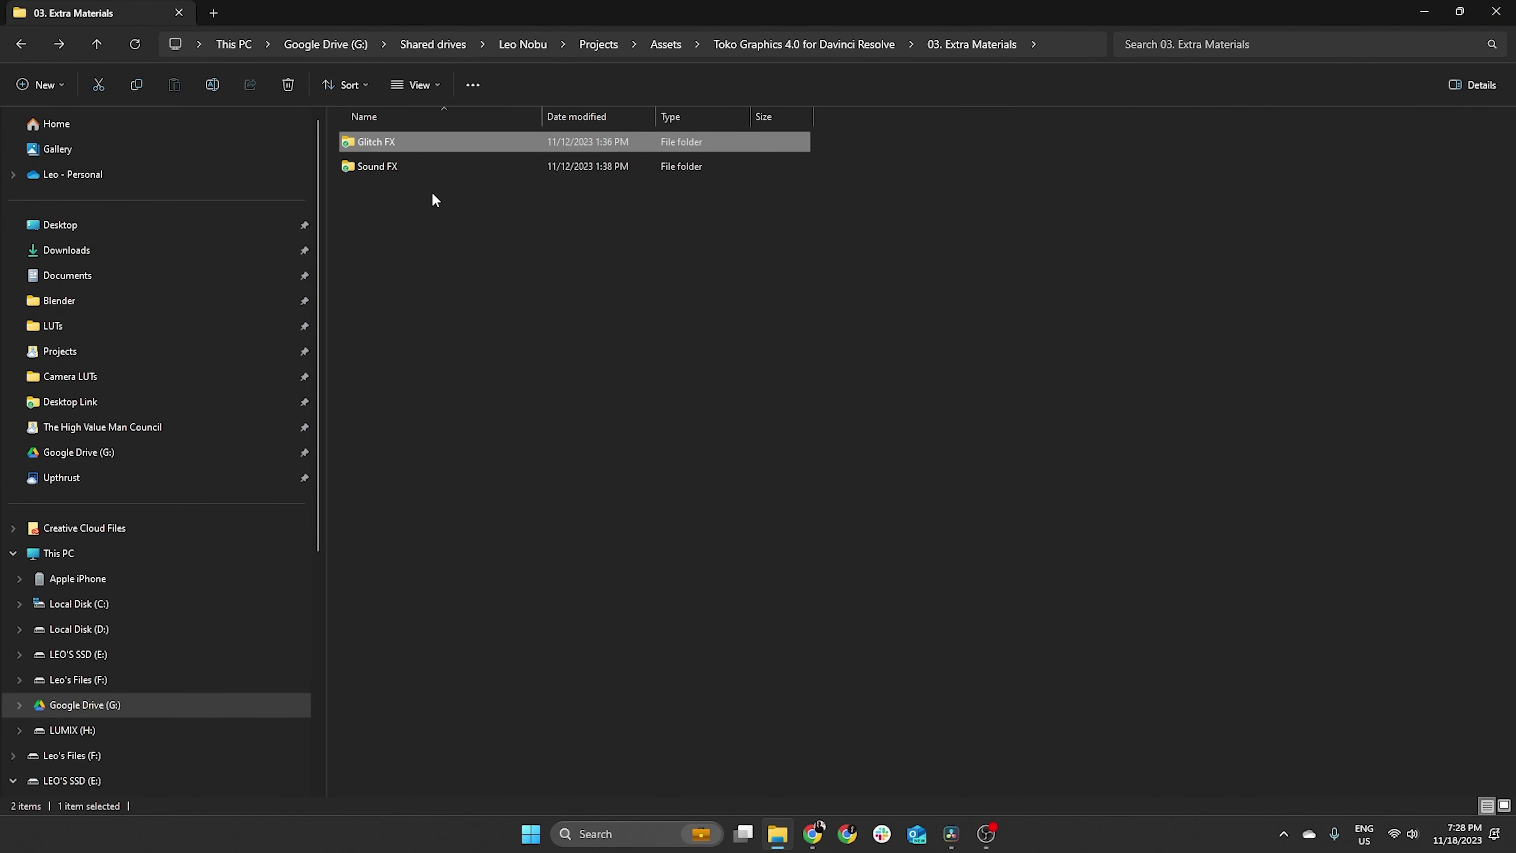
- Look through the Sound FX folders 01. BUBBLES and 05. BASS
double_click(436, 167)
double_click(442, 149)
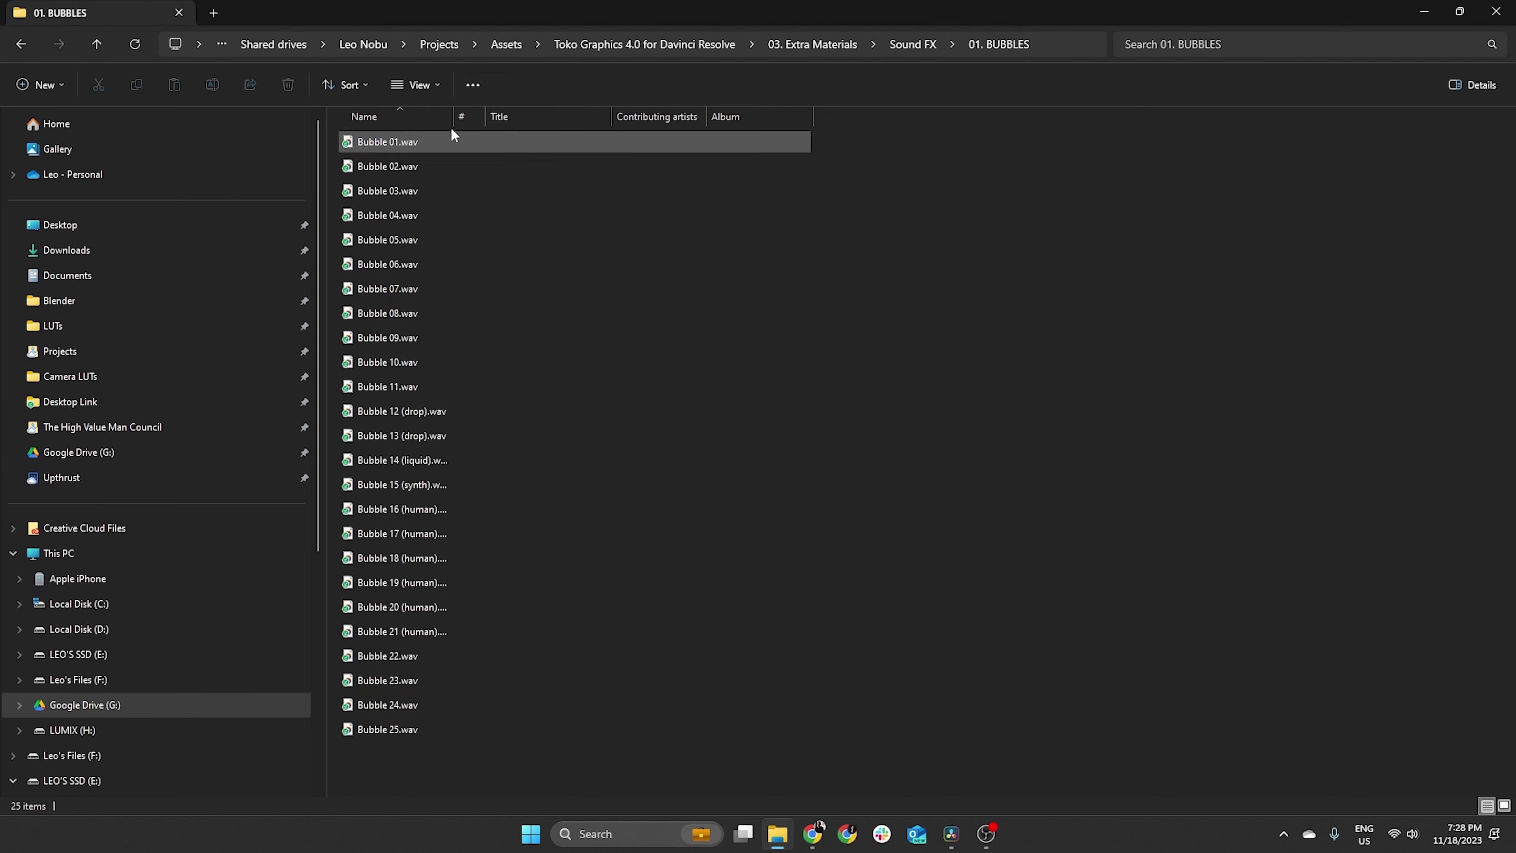
key("alt+Left")
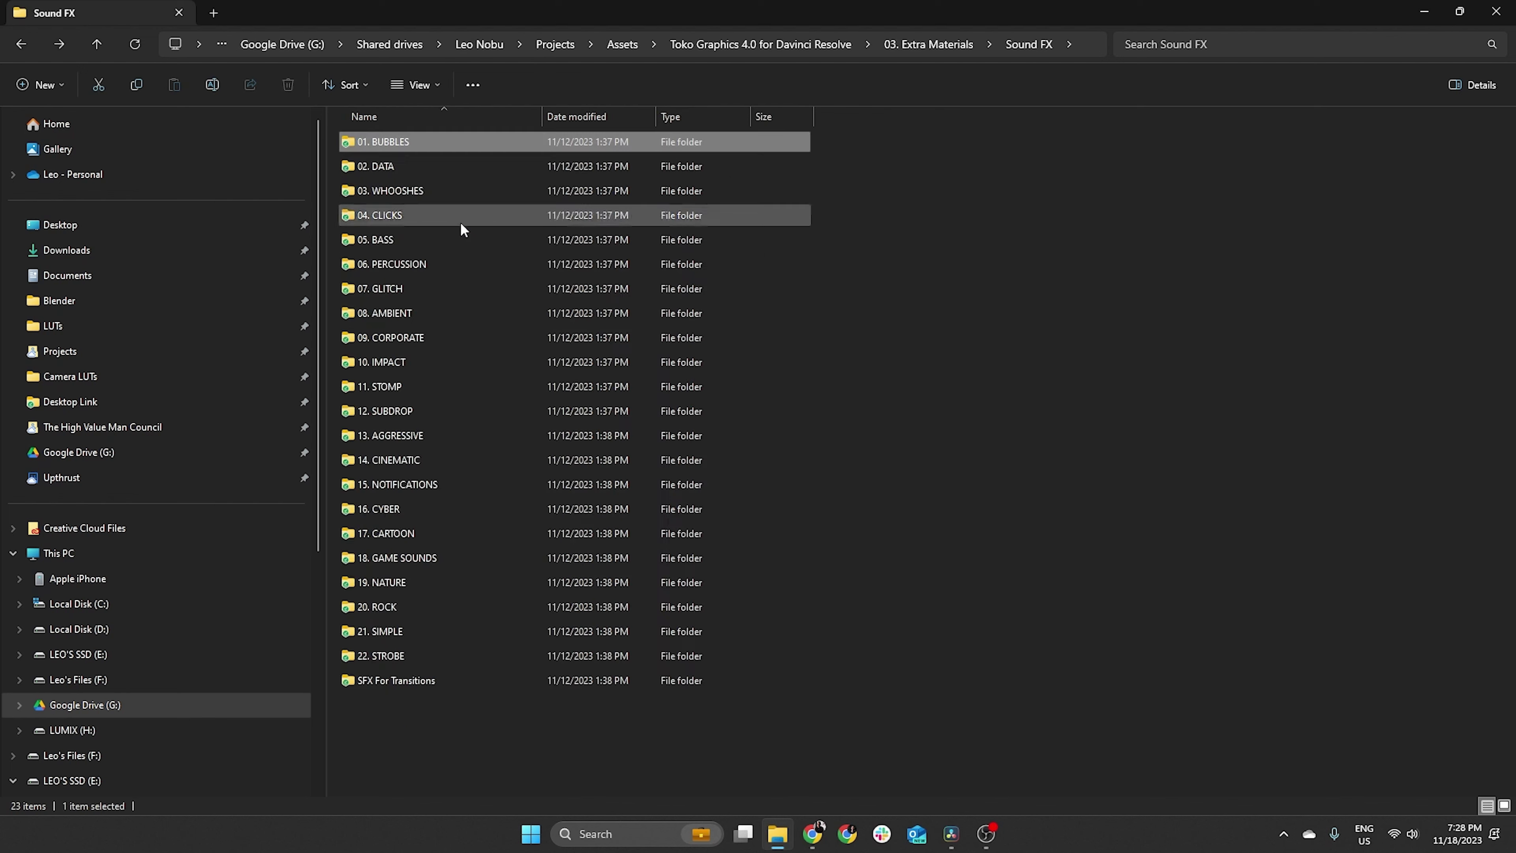
double_click(435, 239)
key("alt+Left")
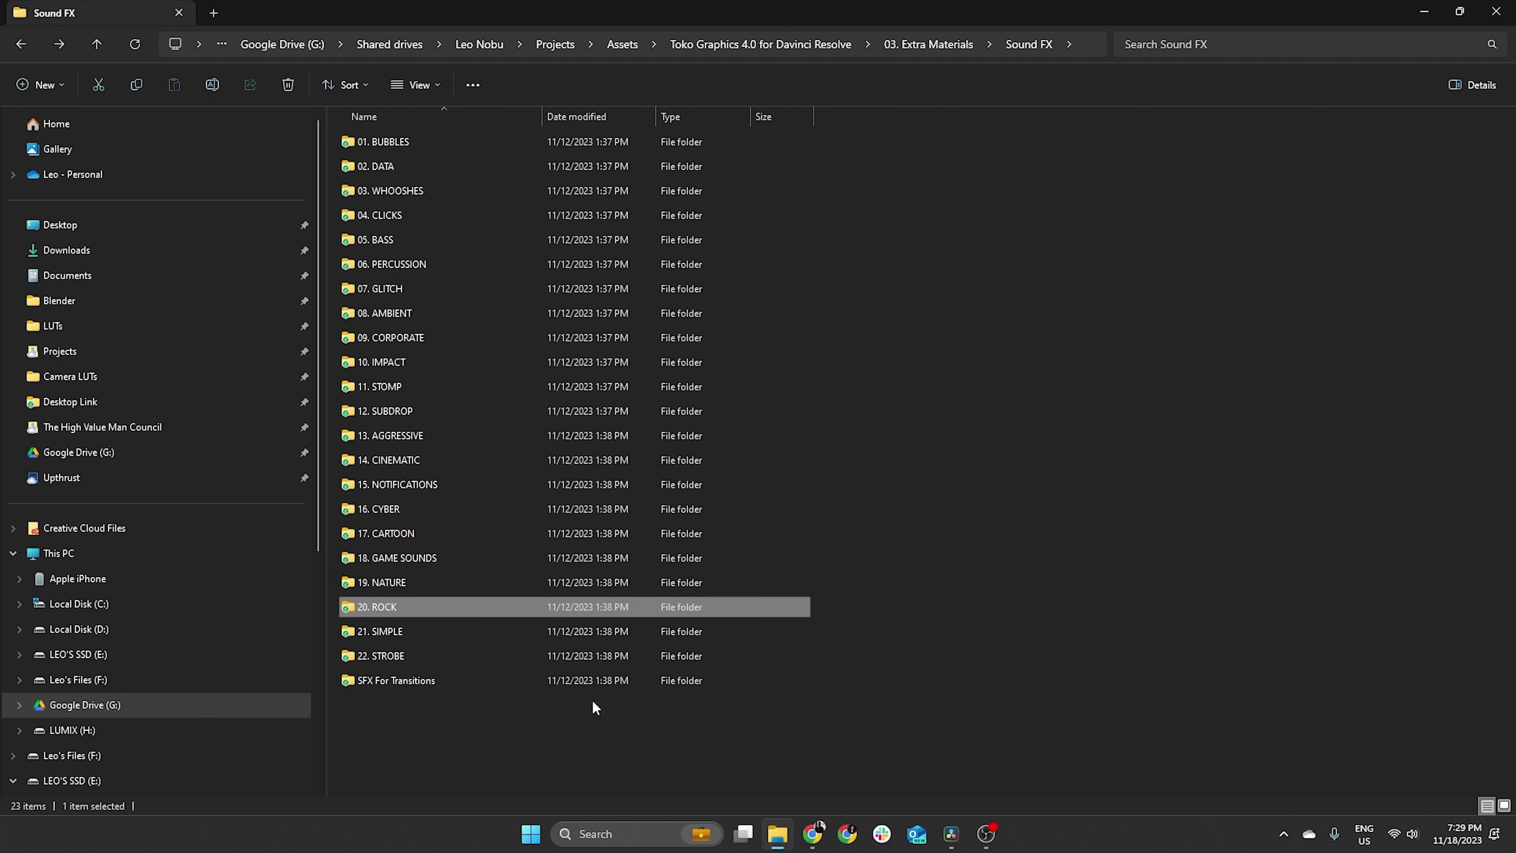
left_click_drag(760, 715, 388, 125)
left_click(1072, 433)
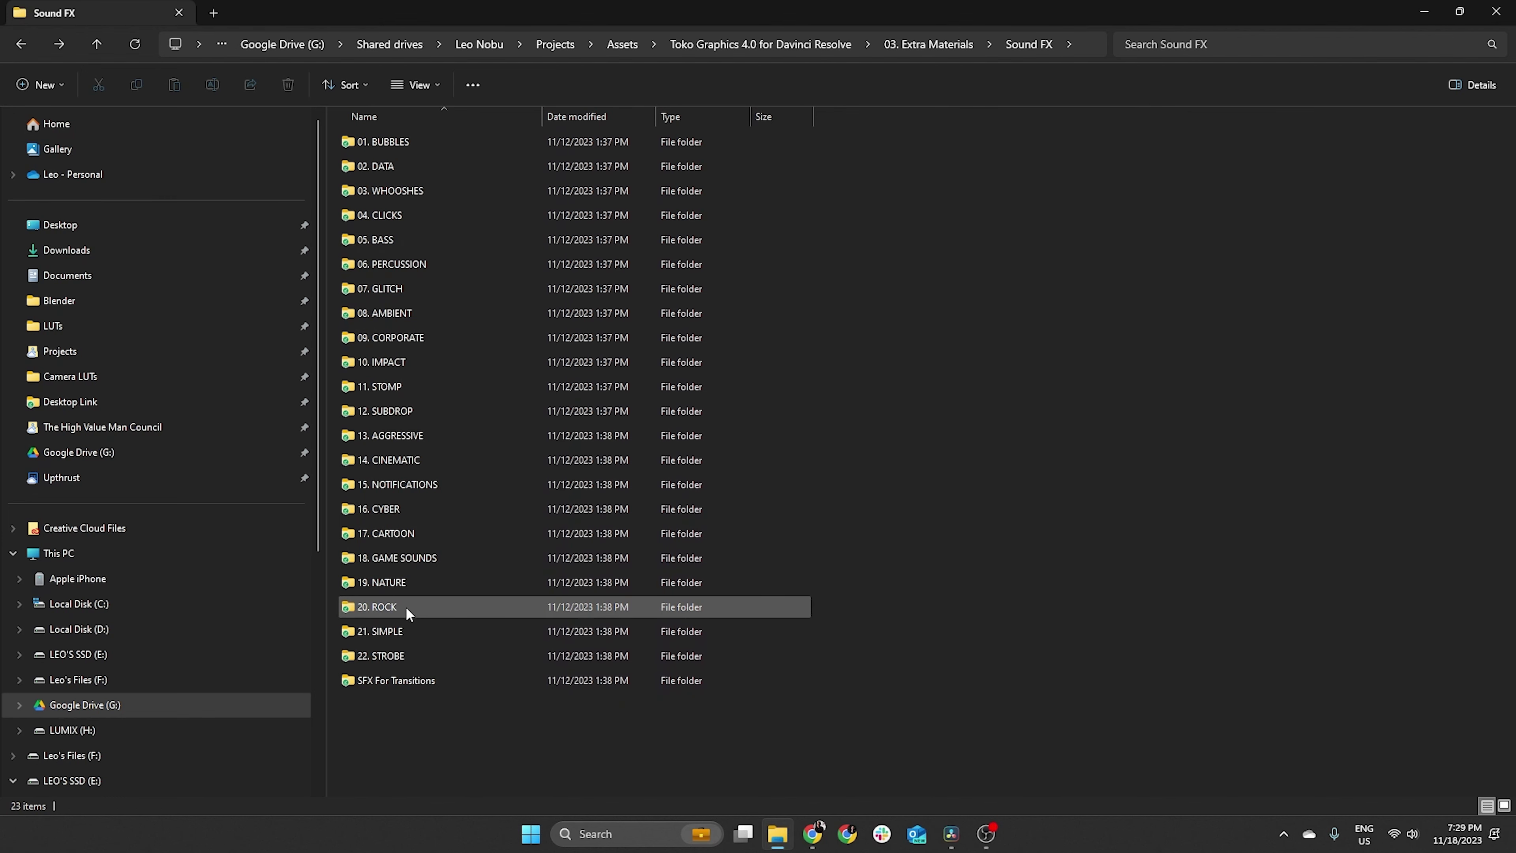
- Check the Camera Transitions and Flat Transitions folders under SFX For Transitions, then return to Resolve
double_click(445, 679)
double_click(420, 145)
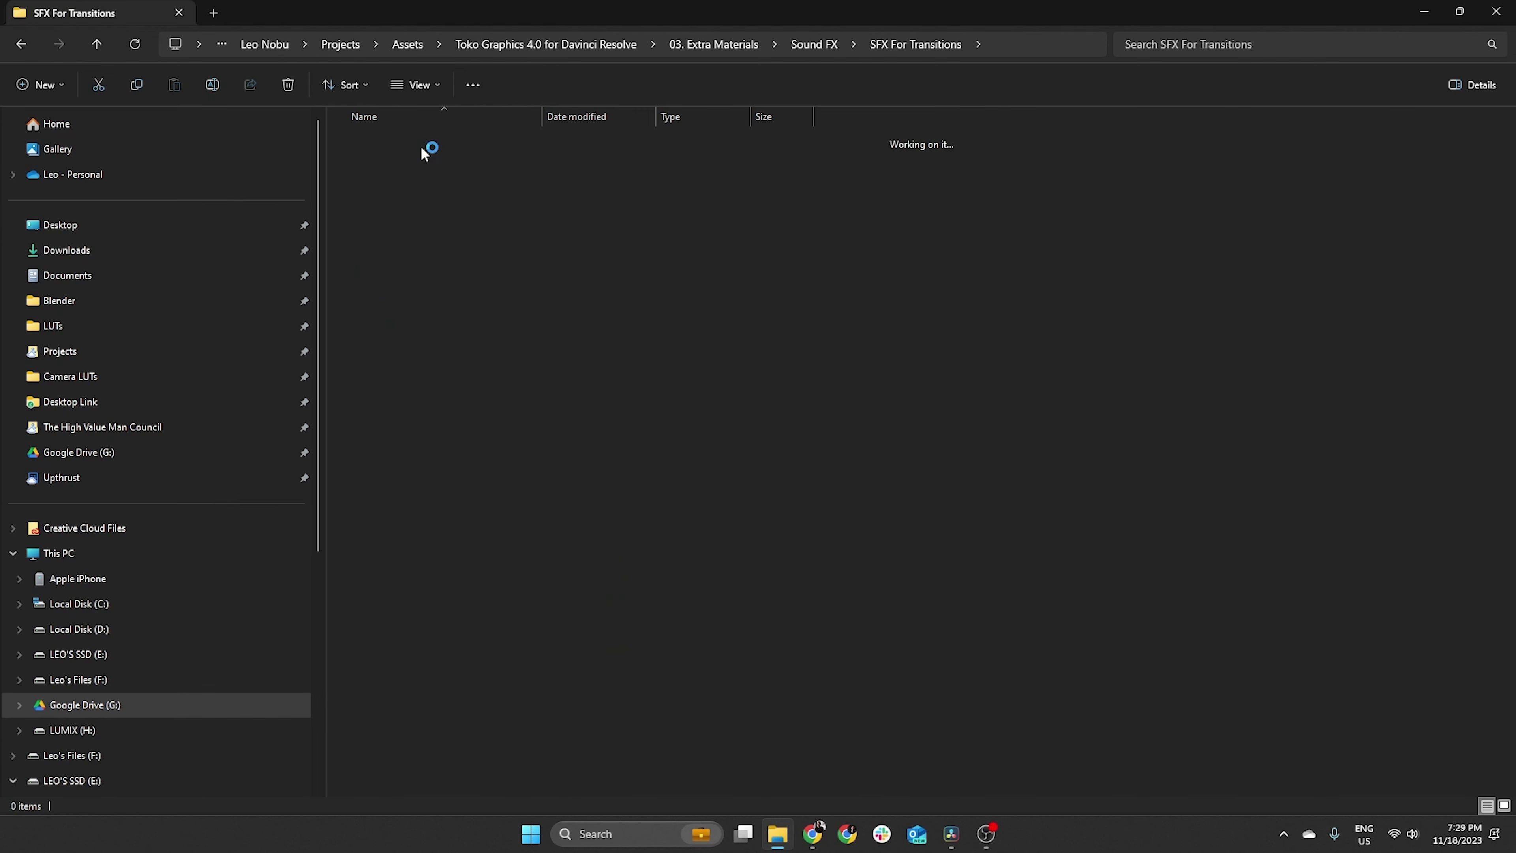
key("alt+Left")
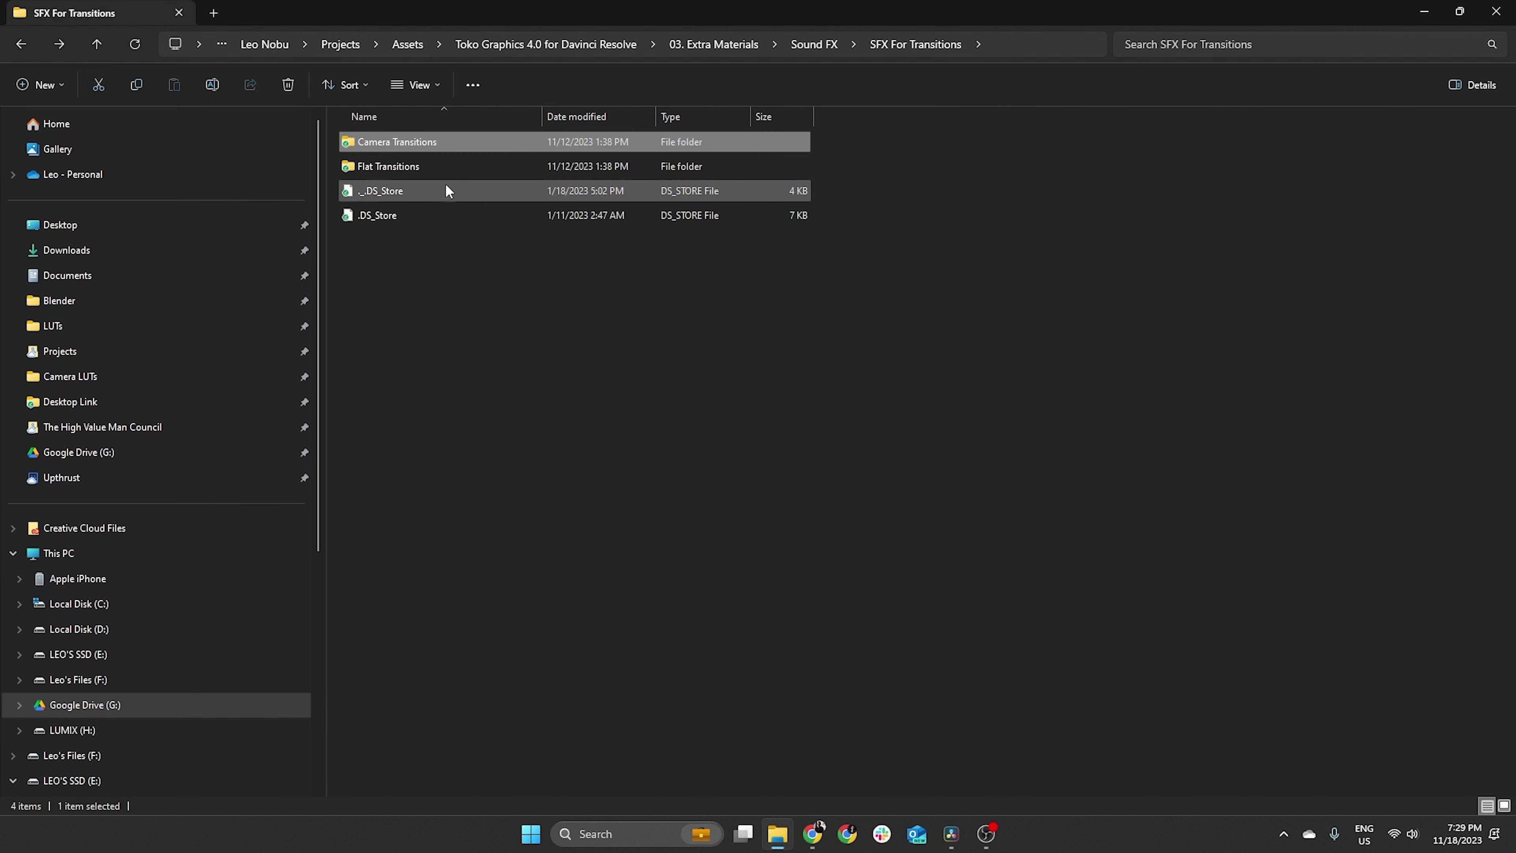
double_click(439, 170)
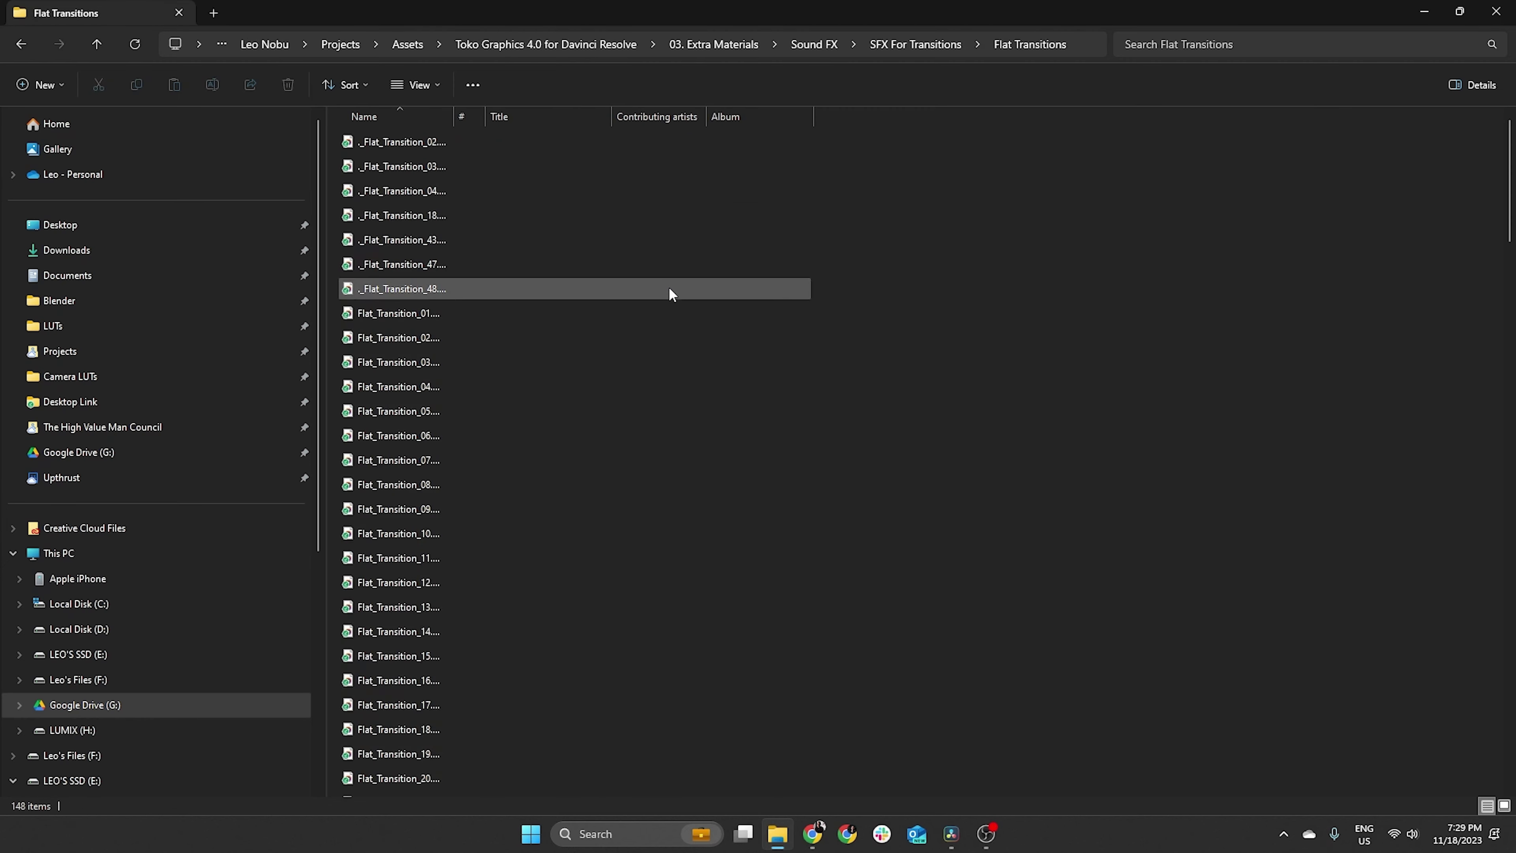
key("alt+Left")
key("alt+Tab")
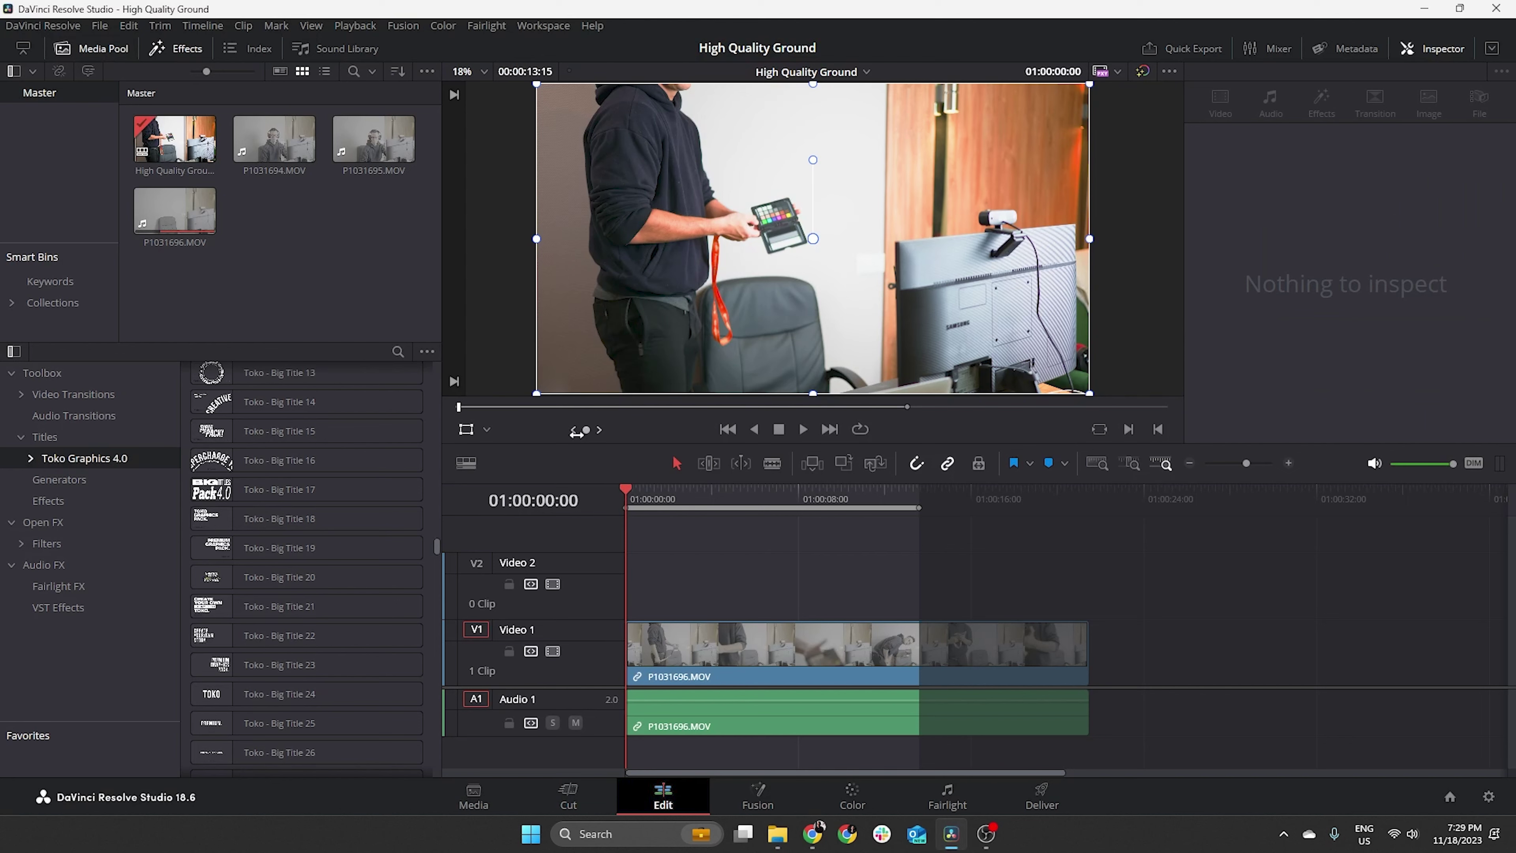
- Scroll the Toko Graphics 4.0 titles list back up to the 01. Typography presets
scroll(303, 570, "down", 10)
left_click(303, 573)
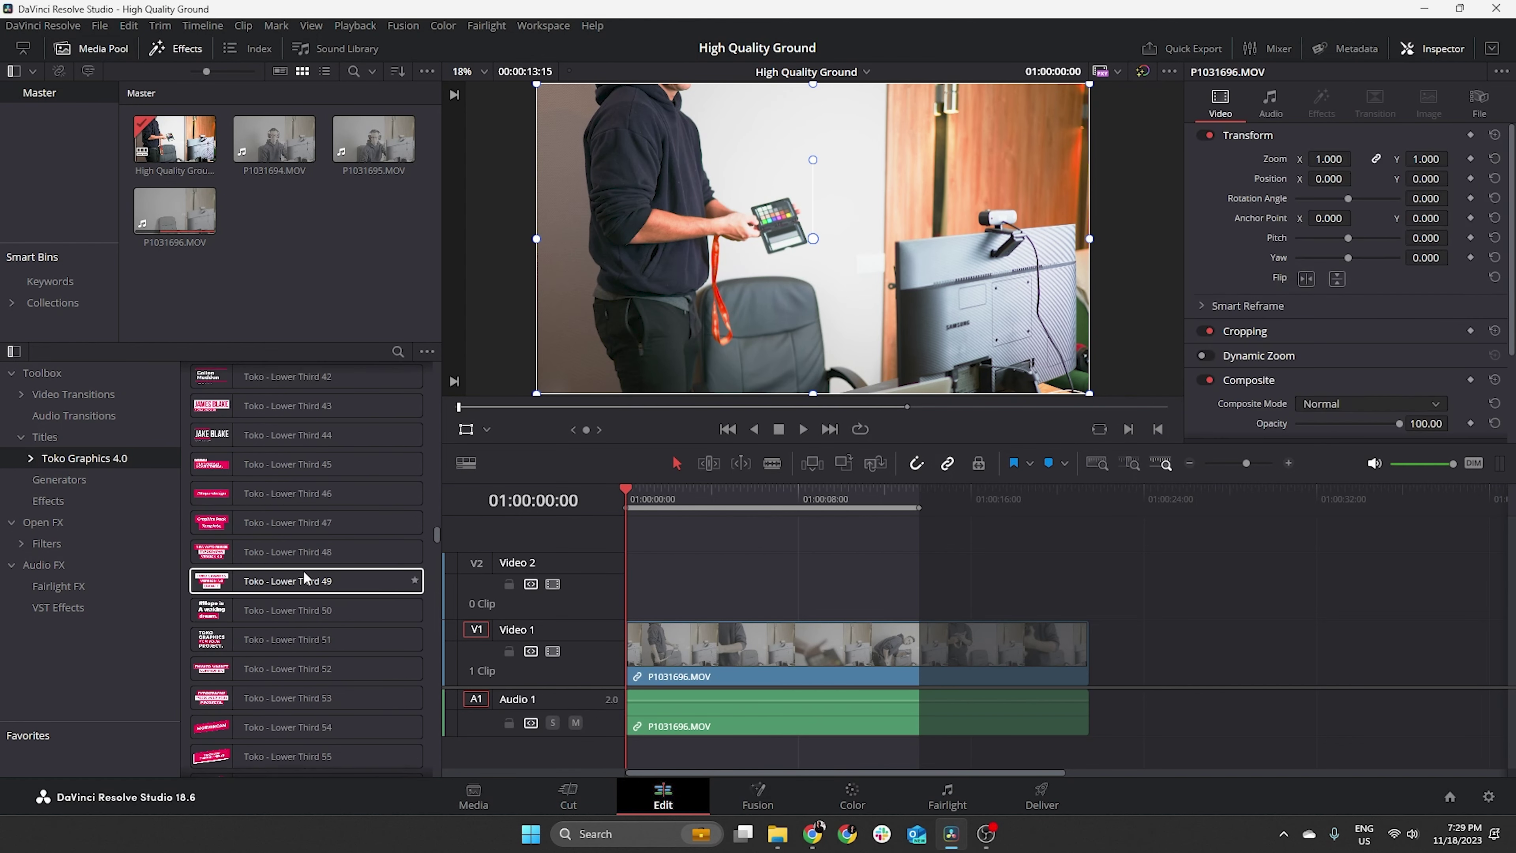
scroll(303, 570, "down", 15)
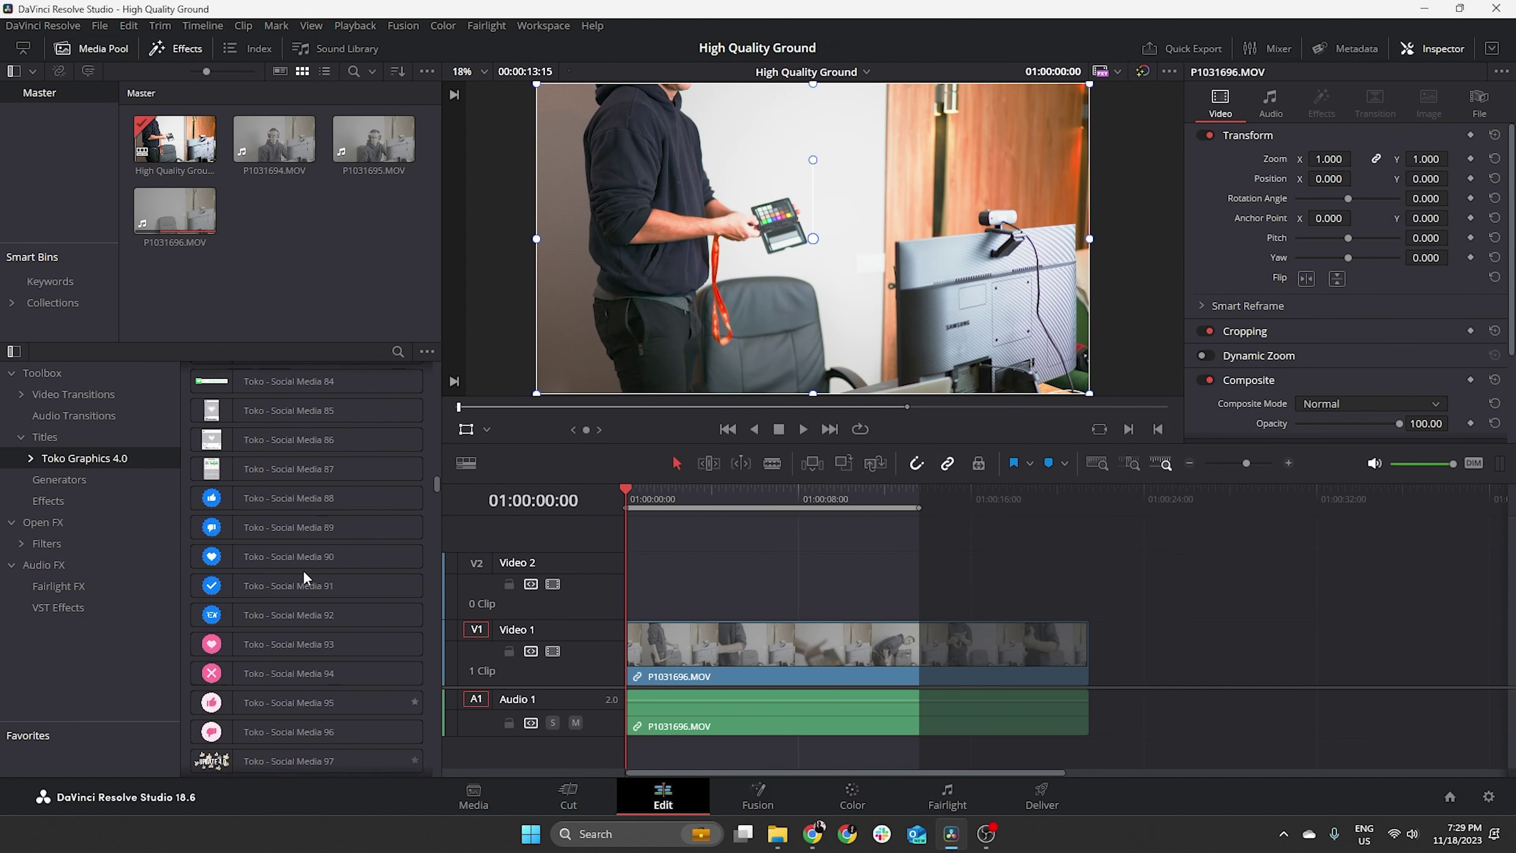
scroll(302, 570, "down", 20)
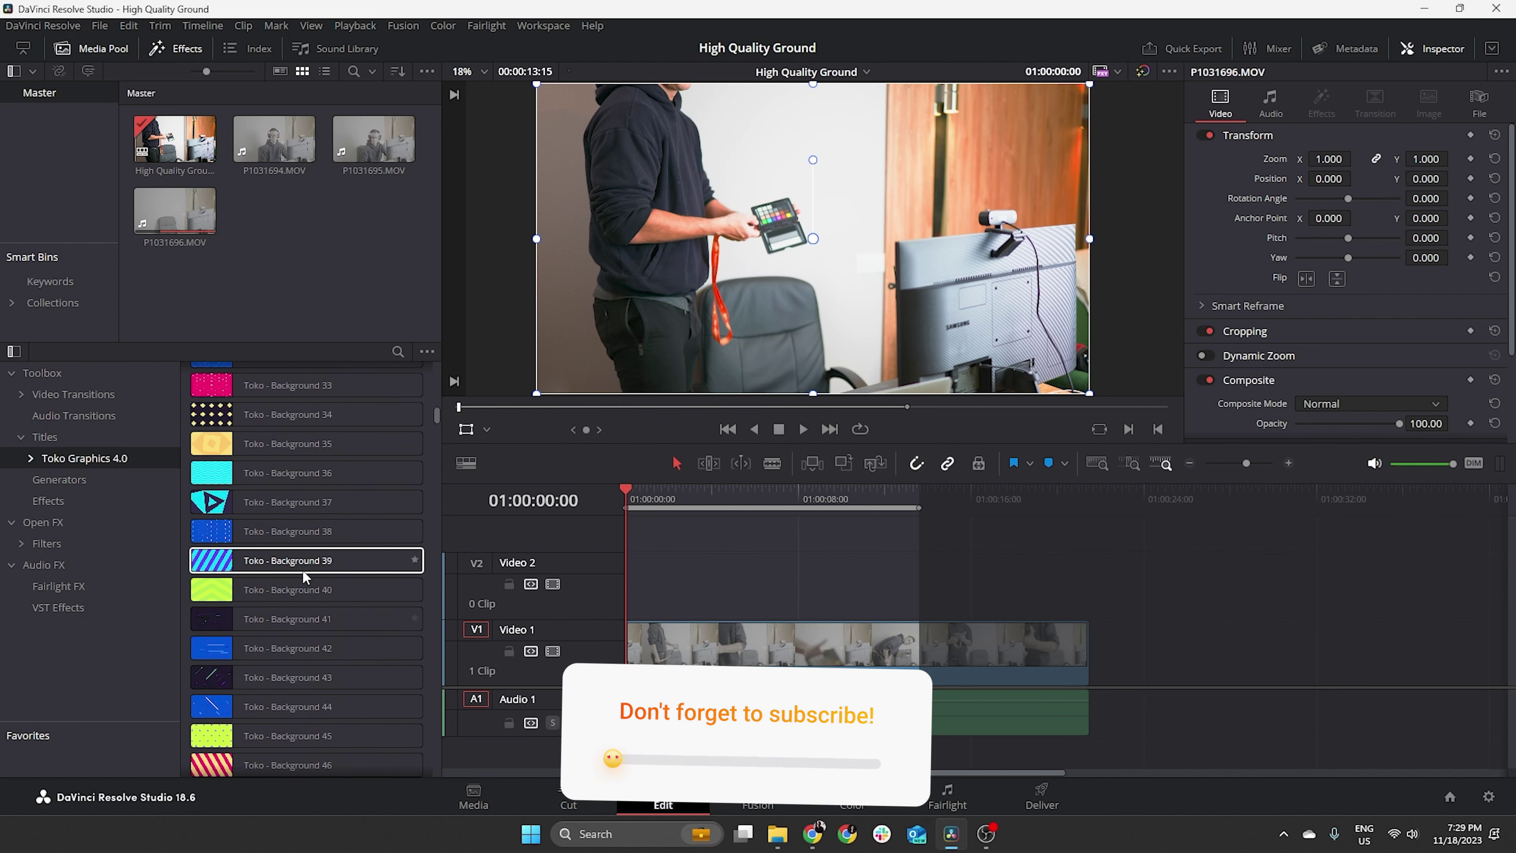
scroll(302, 579, "up", 20)
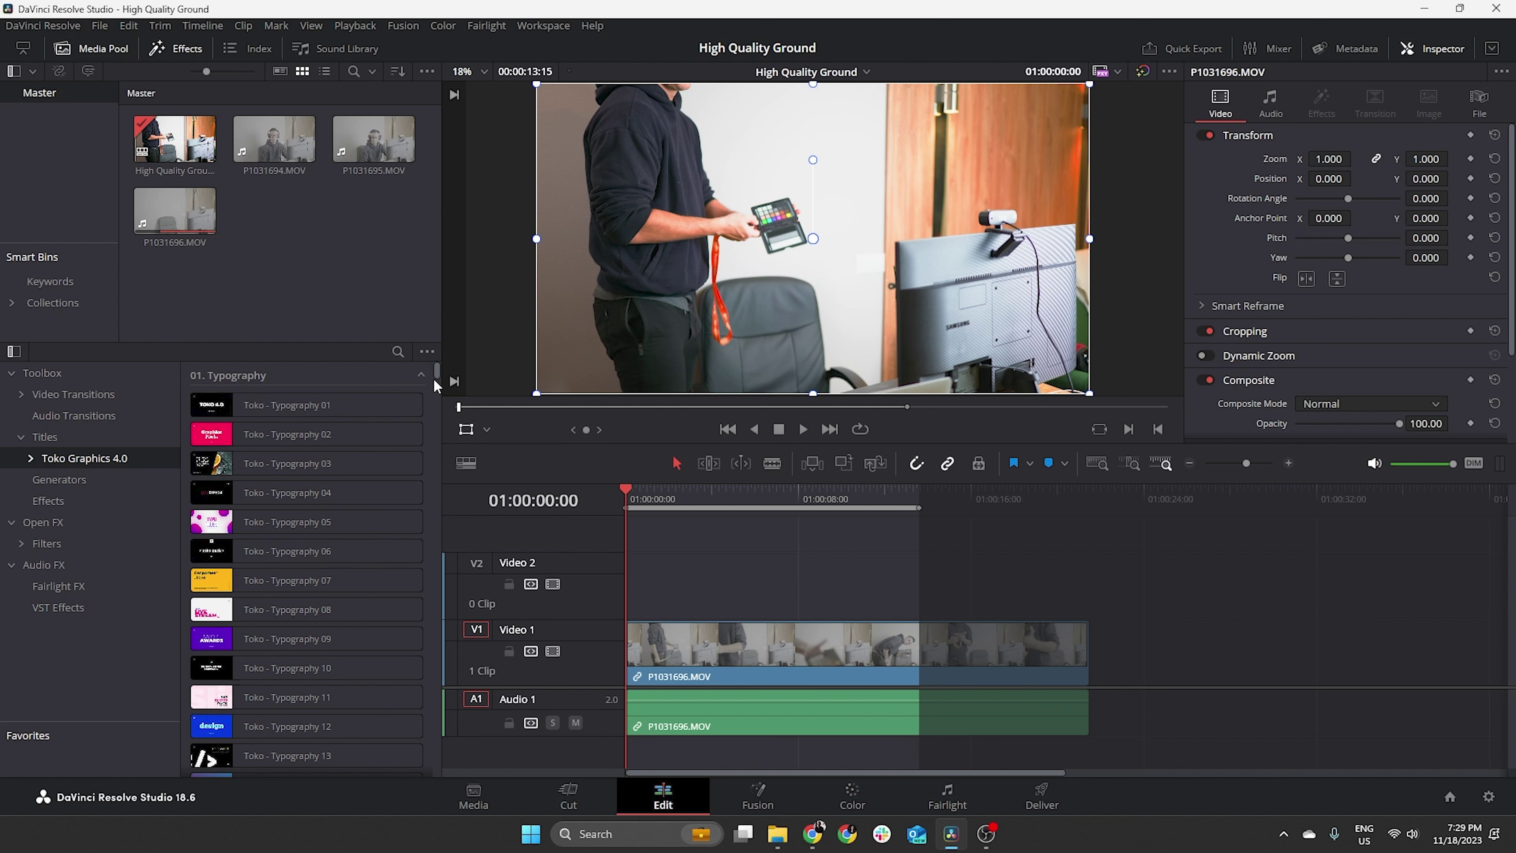
left_click(30, 458)
- Skim the Typography presets, previewing Toko - Typography 08 reading "16:00 LIVE STR"
scroll(57, 520, "down", 2)
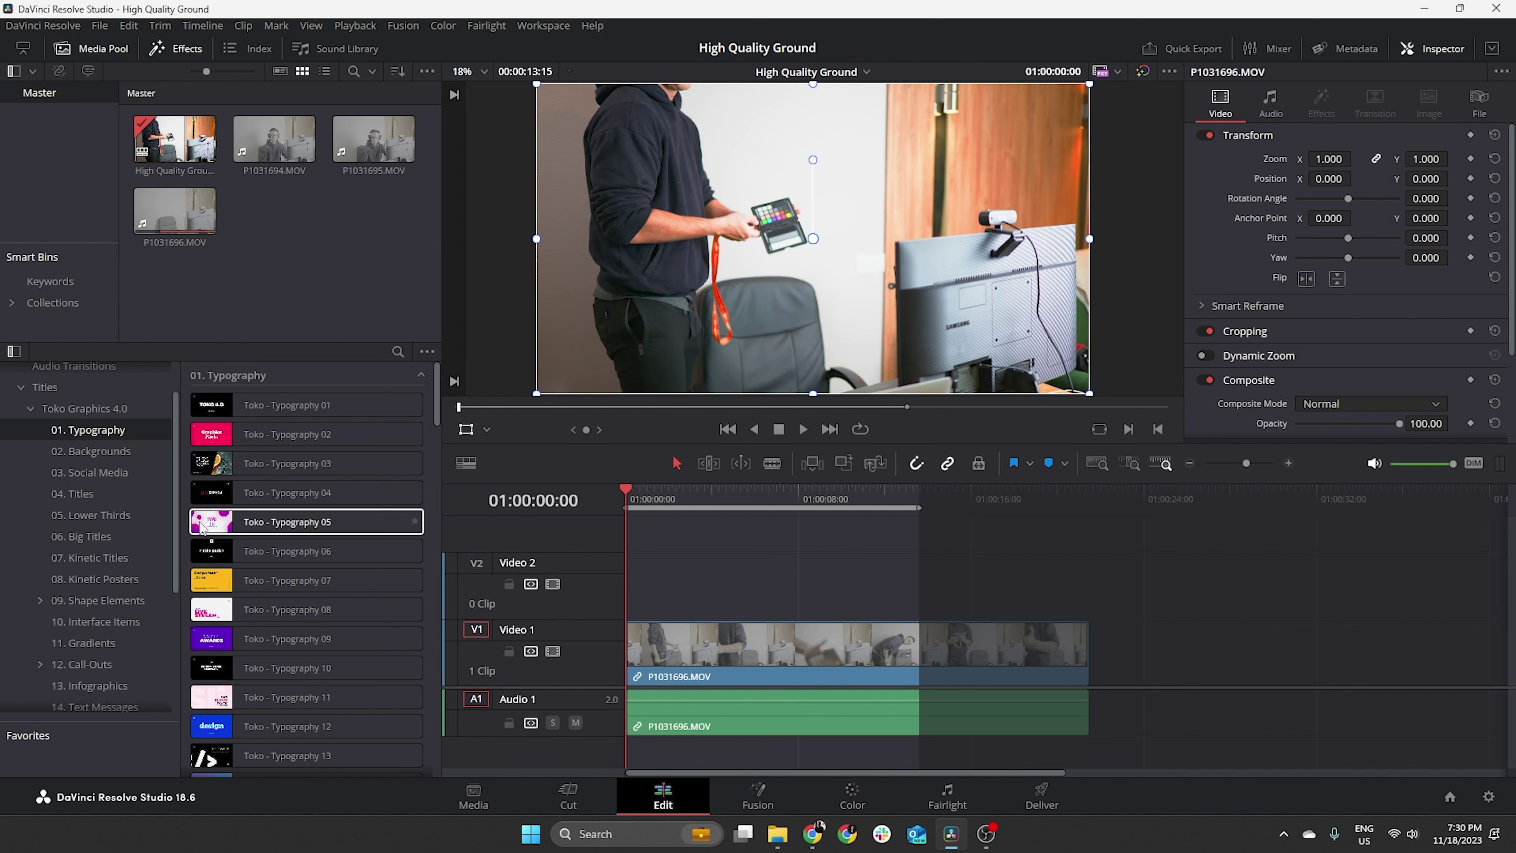
scroll(212, 555, "down", 2)
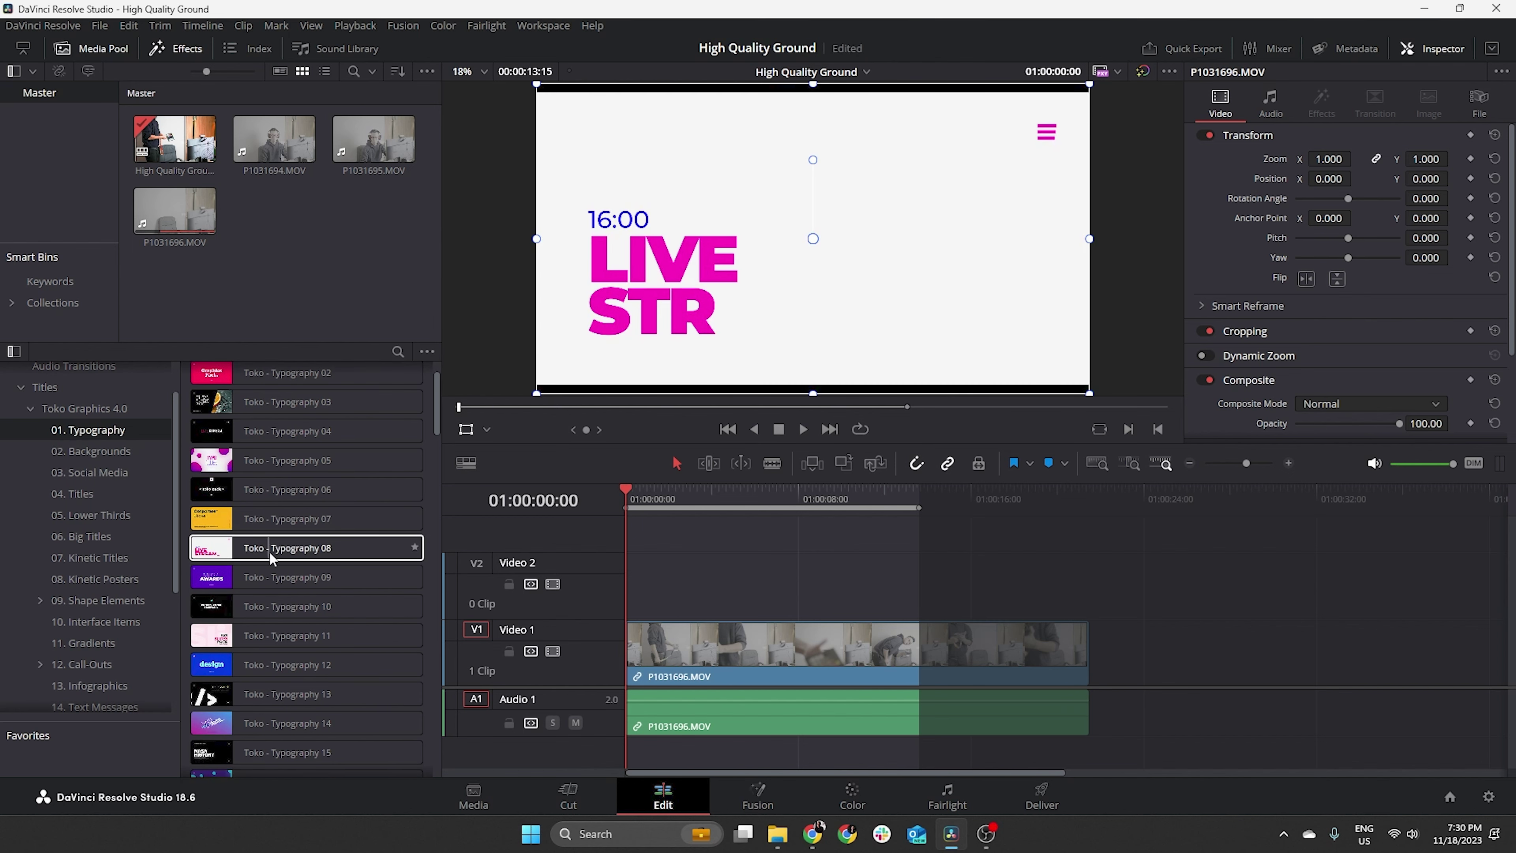
- Show the 02. Backgrounds presets and skim their animated background previews
left_click(104, 452)
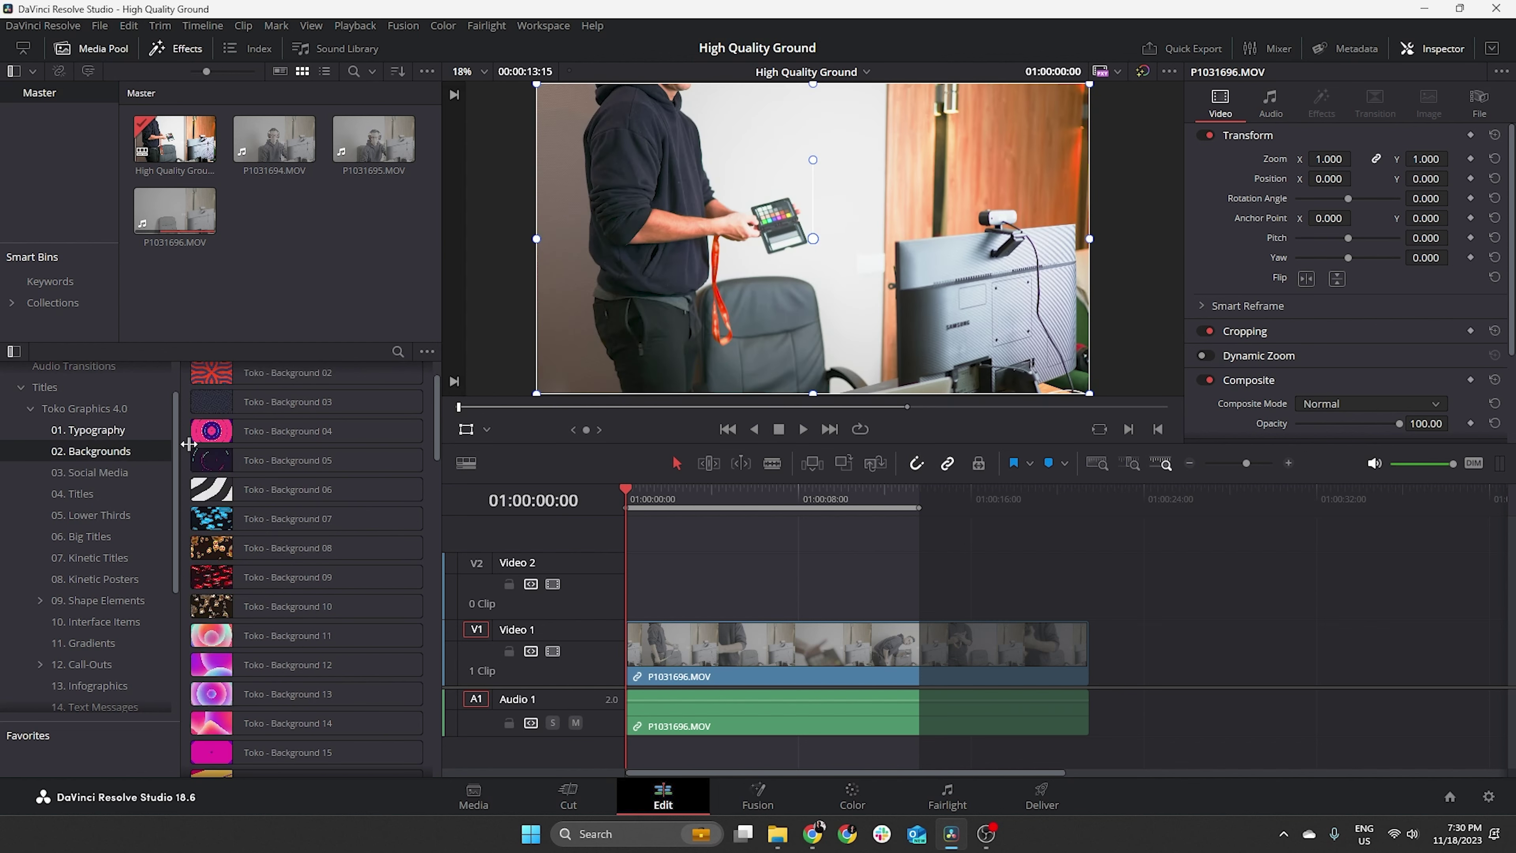
scroll(236, 531, "down", 2)
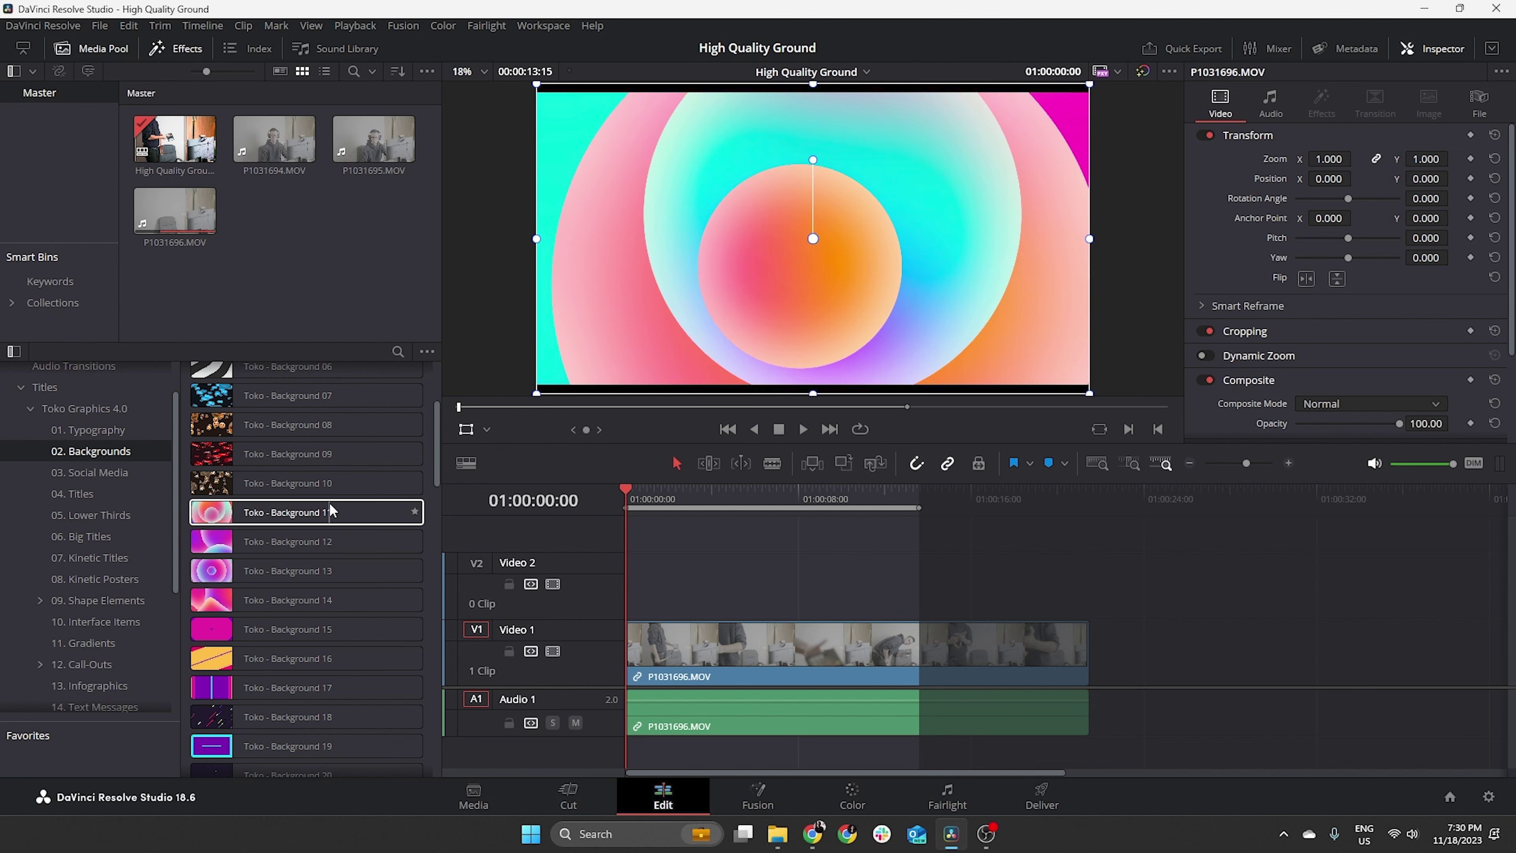
scroll(330, 502, "down", 1)
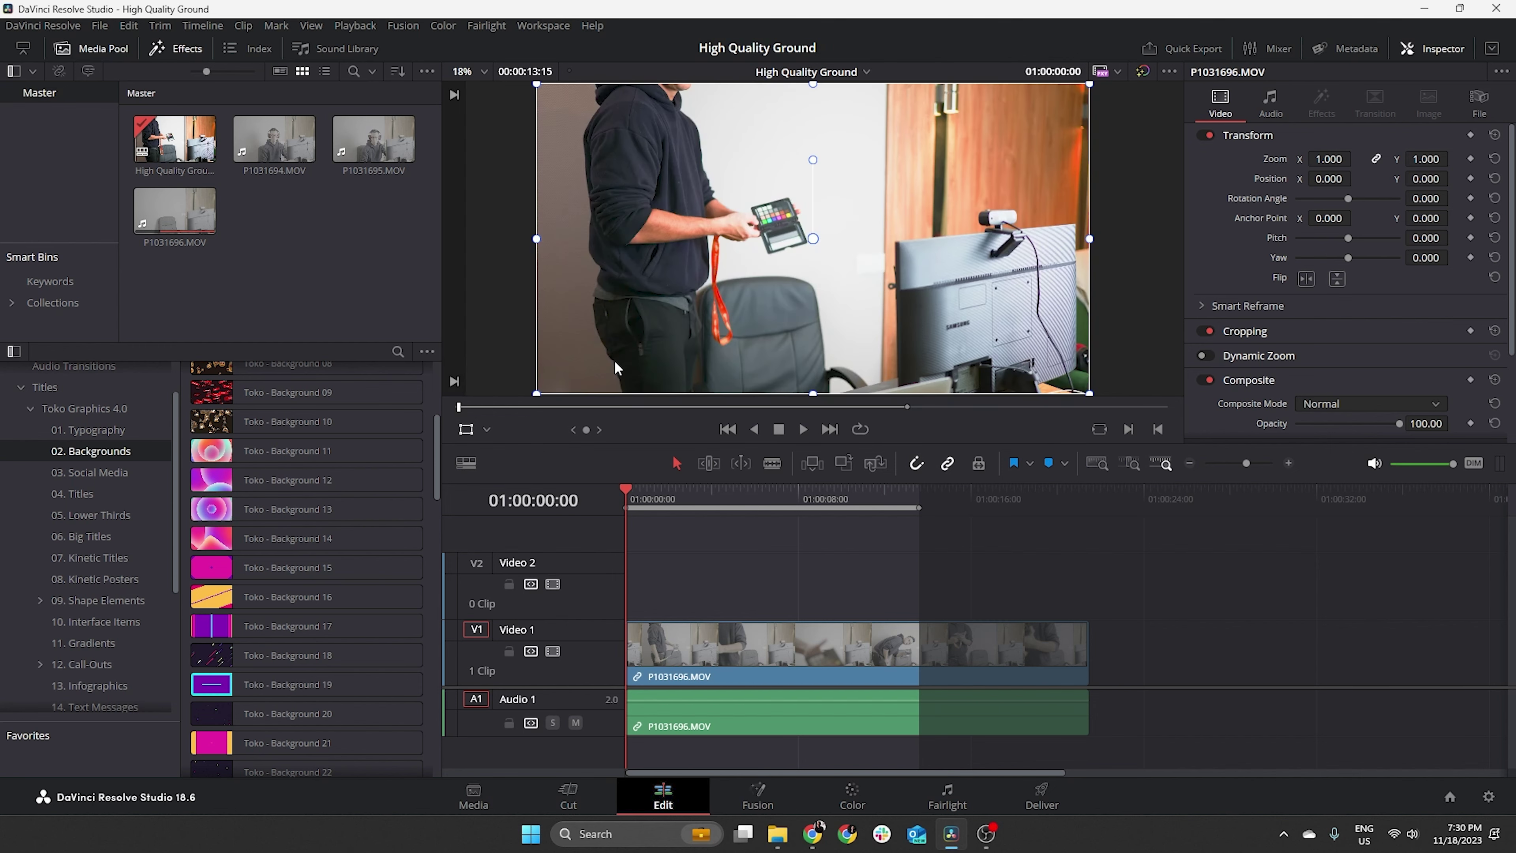
left_click(76, 472)
- Place Toko - Social Media 108 on Video 2 above the footage and play it
scroll(316, 502, "up", 2)
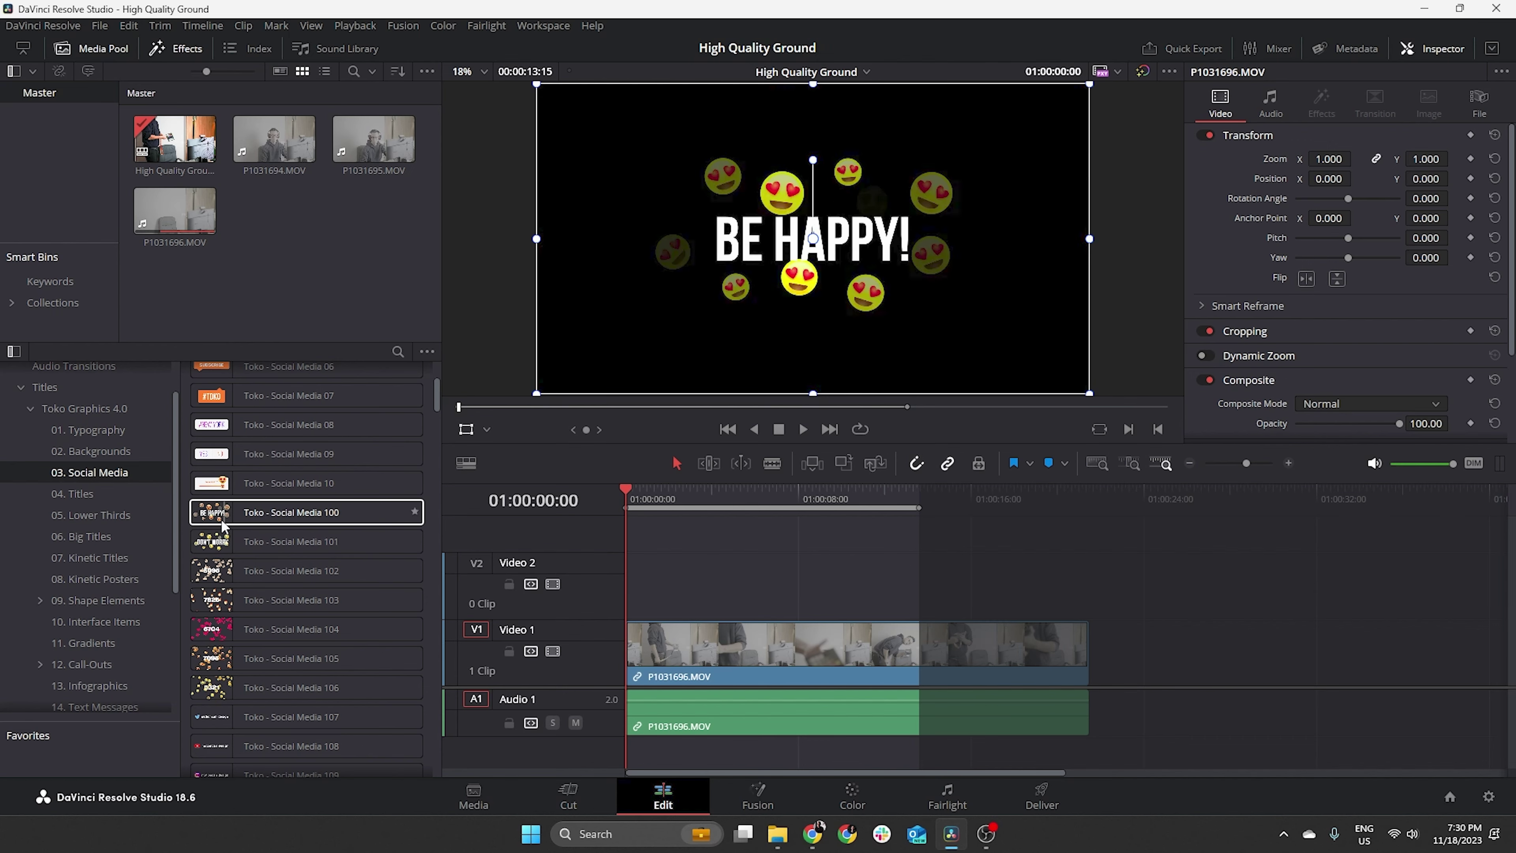
scroll(271, 531, "down", 3)
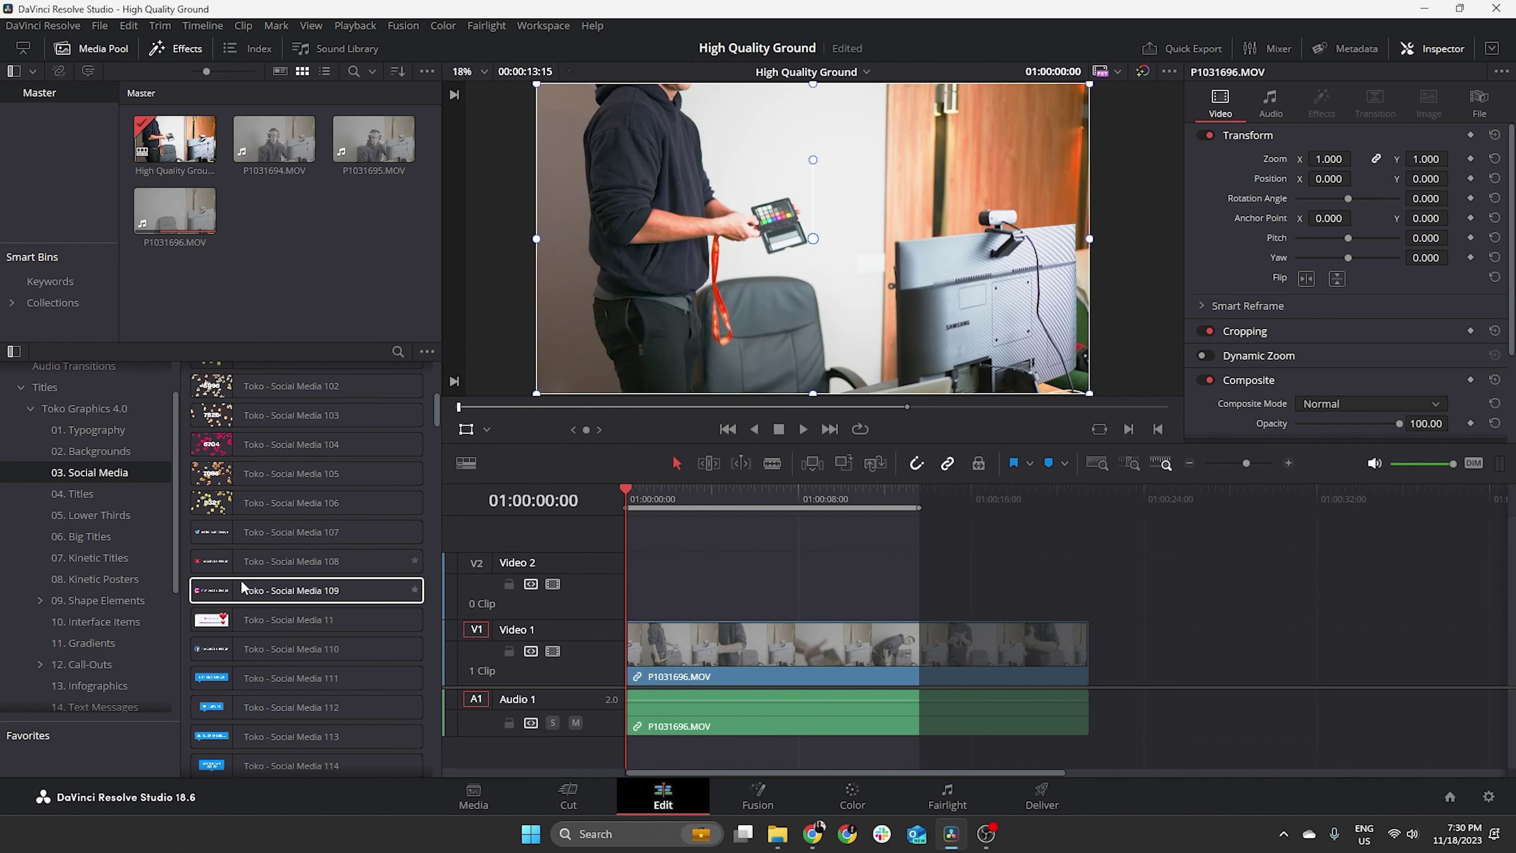
left_click_drag(215, 564, 659, 603)
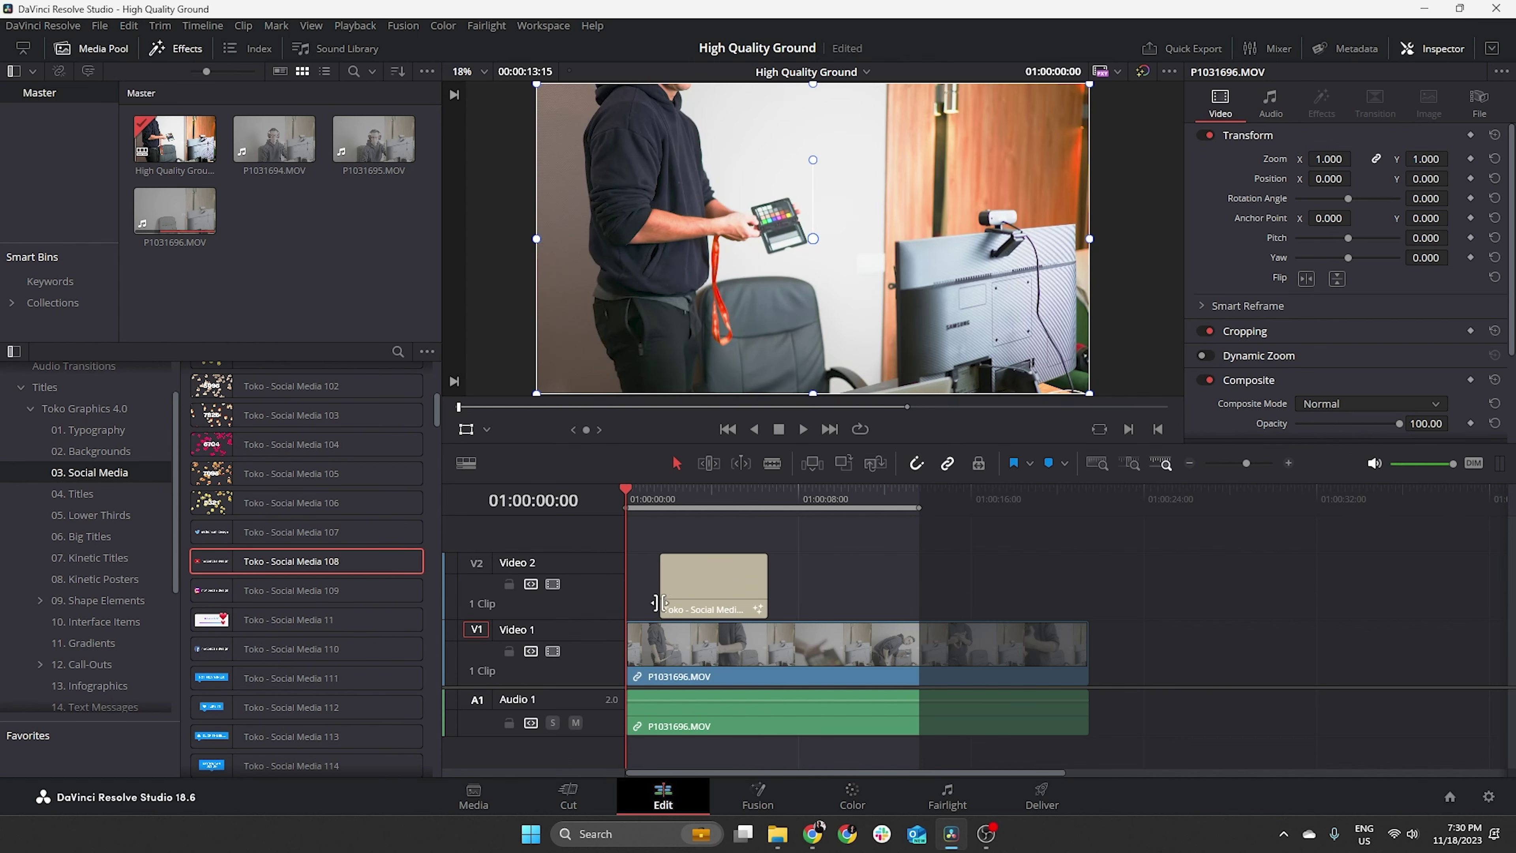
left_click(657, 499)
key("space")
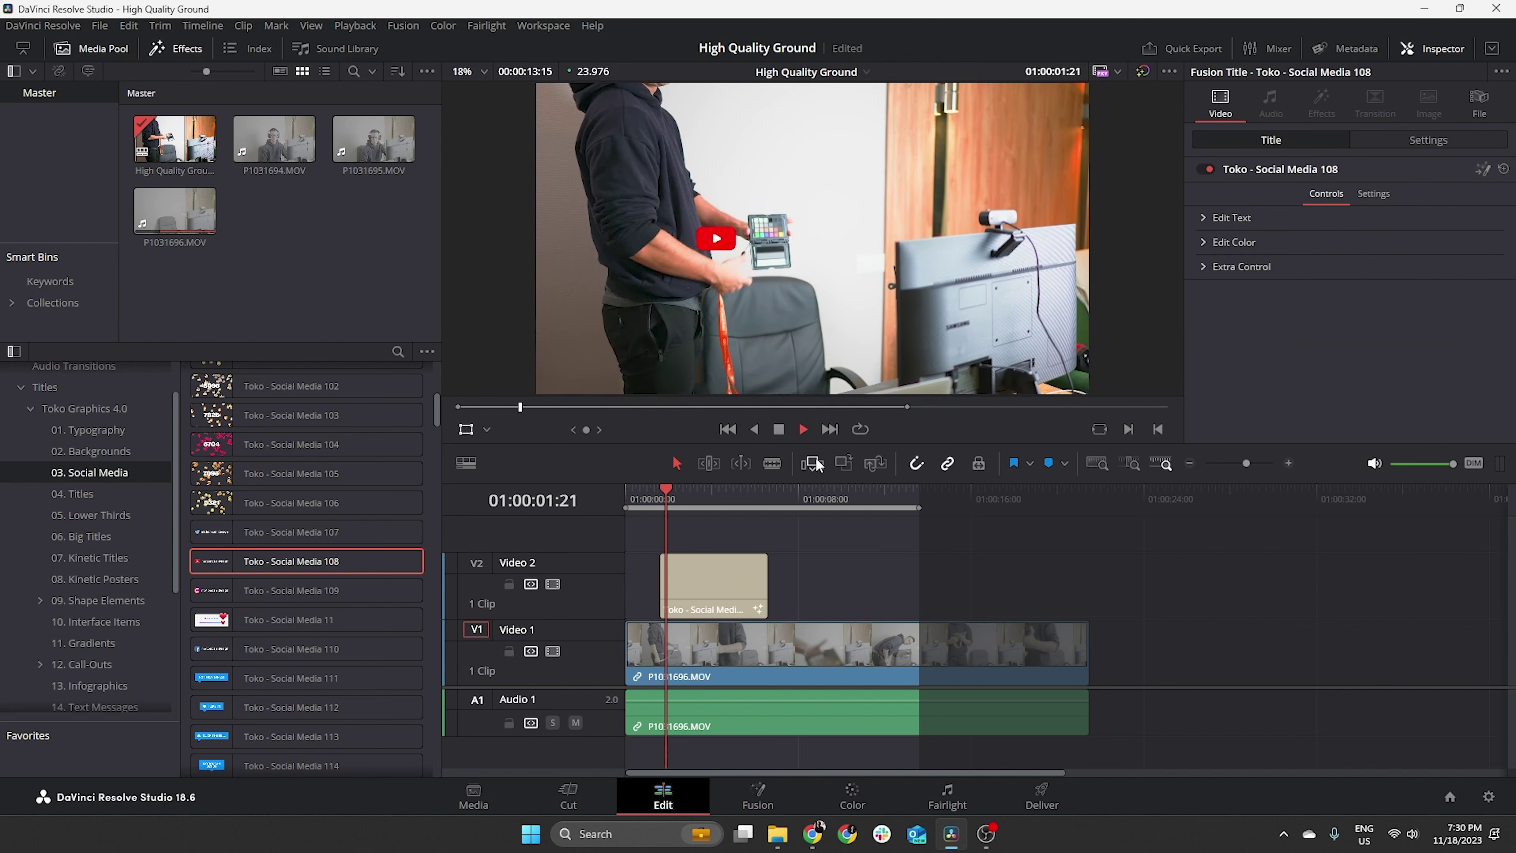
key("space")
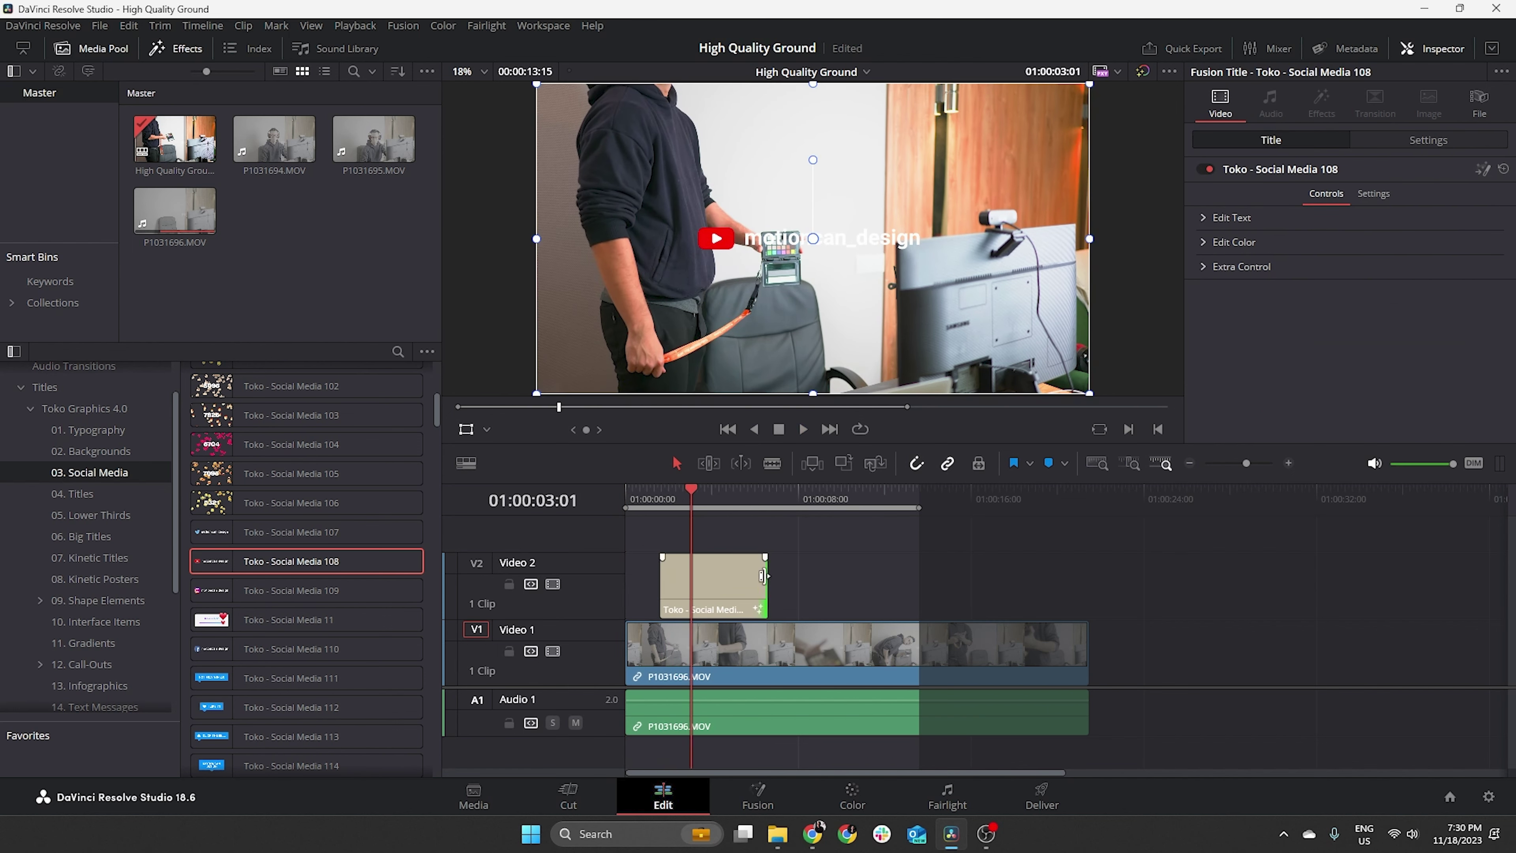
- Lengthen the Social Media 108 clip by dragging its right edge, then replay it
left_click_drag(768, 575, 854, 575)
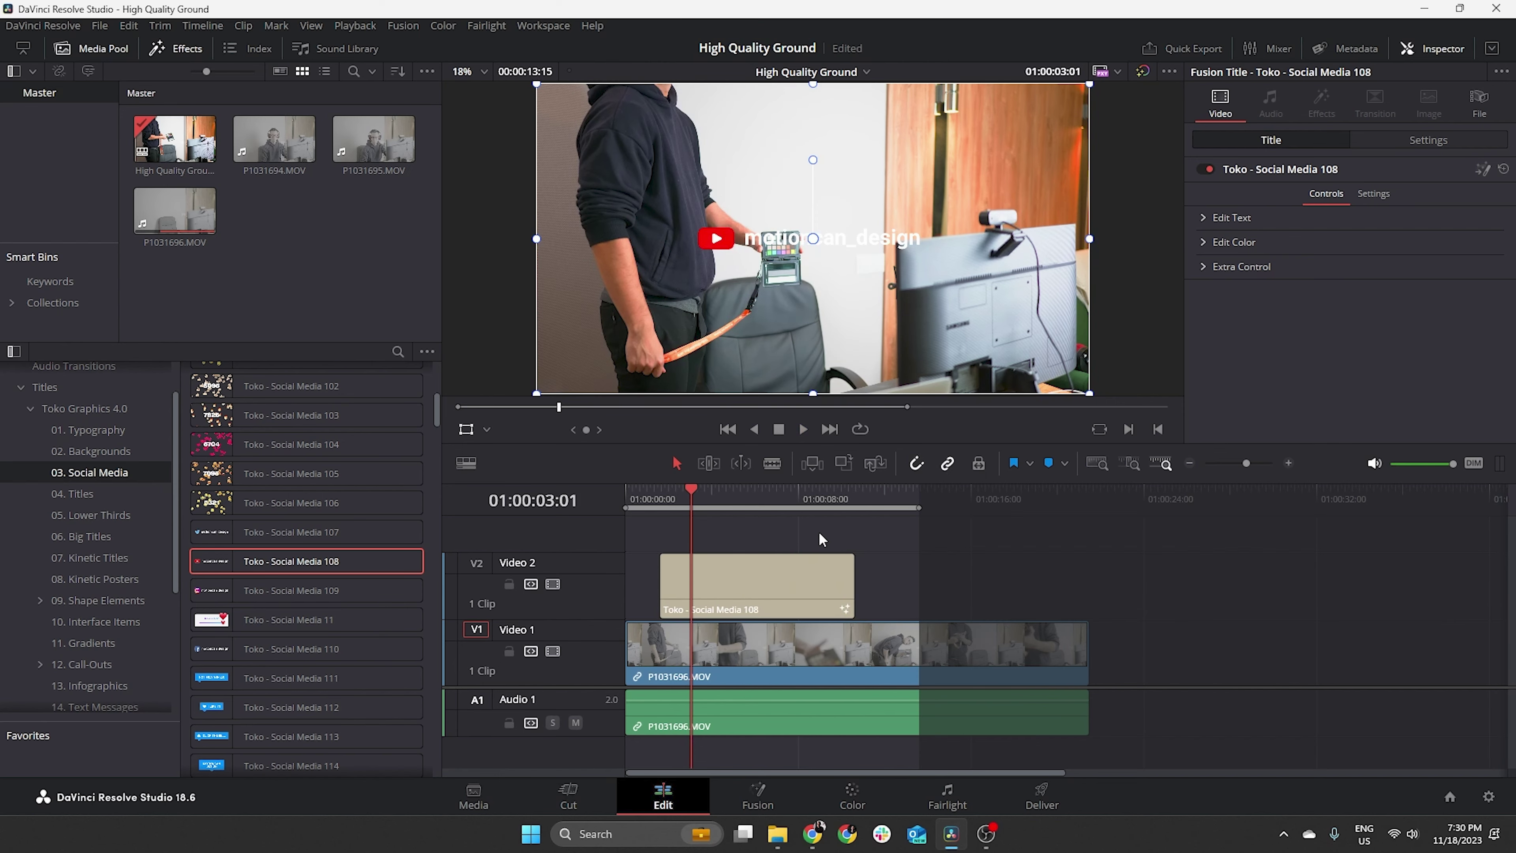
key("space")
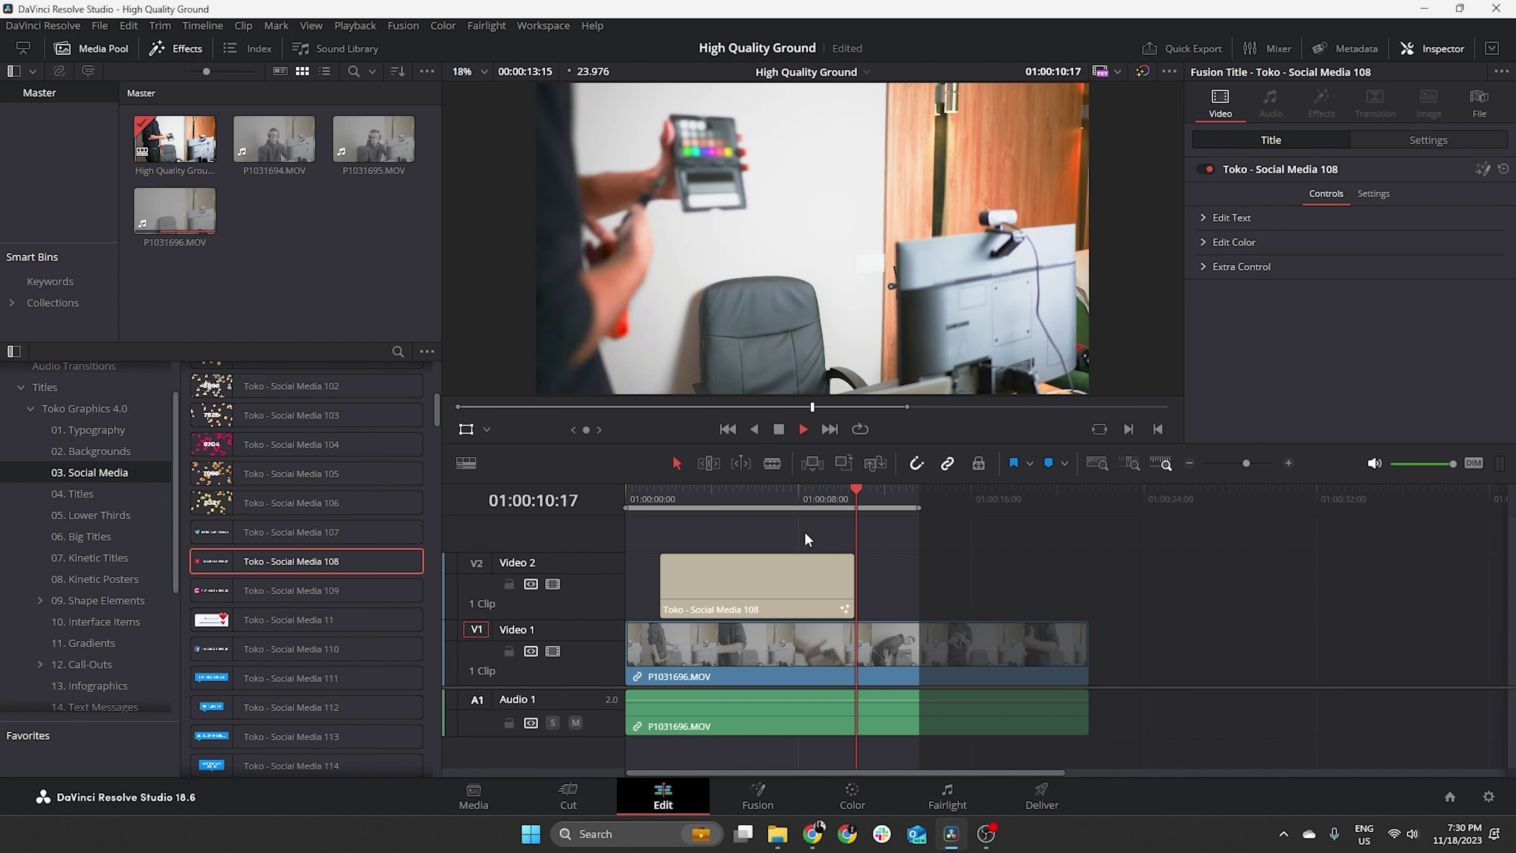
left_click(70, 495)
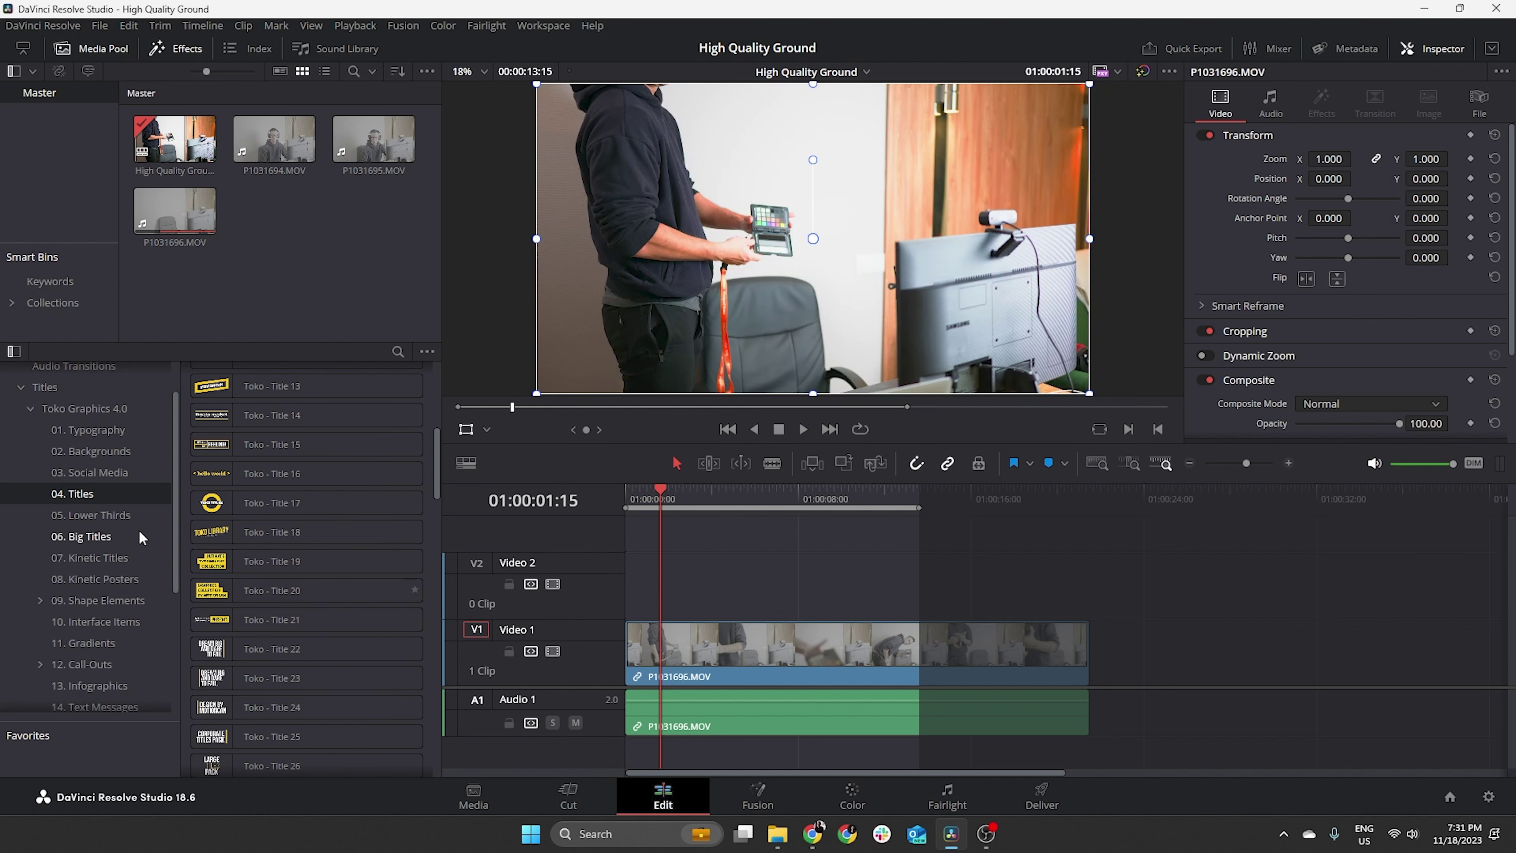
- Open 05. Lower Thirds and put Toko - Lower Third 20 on Video 2 above P1031696.MOV
left_click(112, 515)
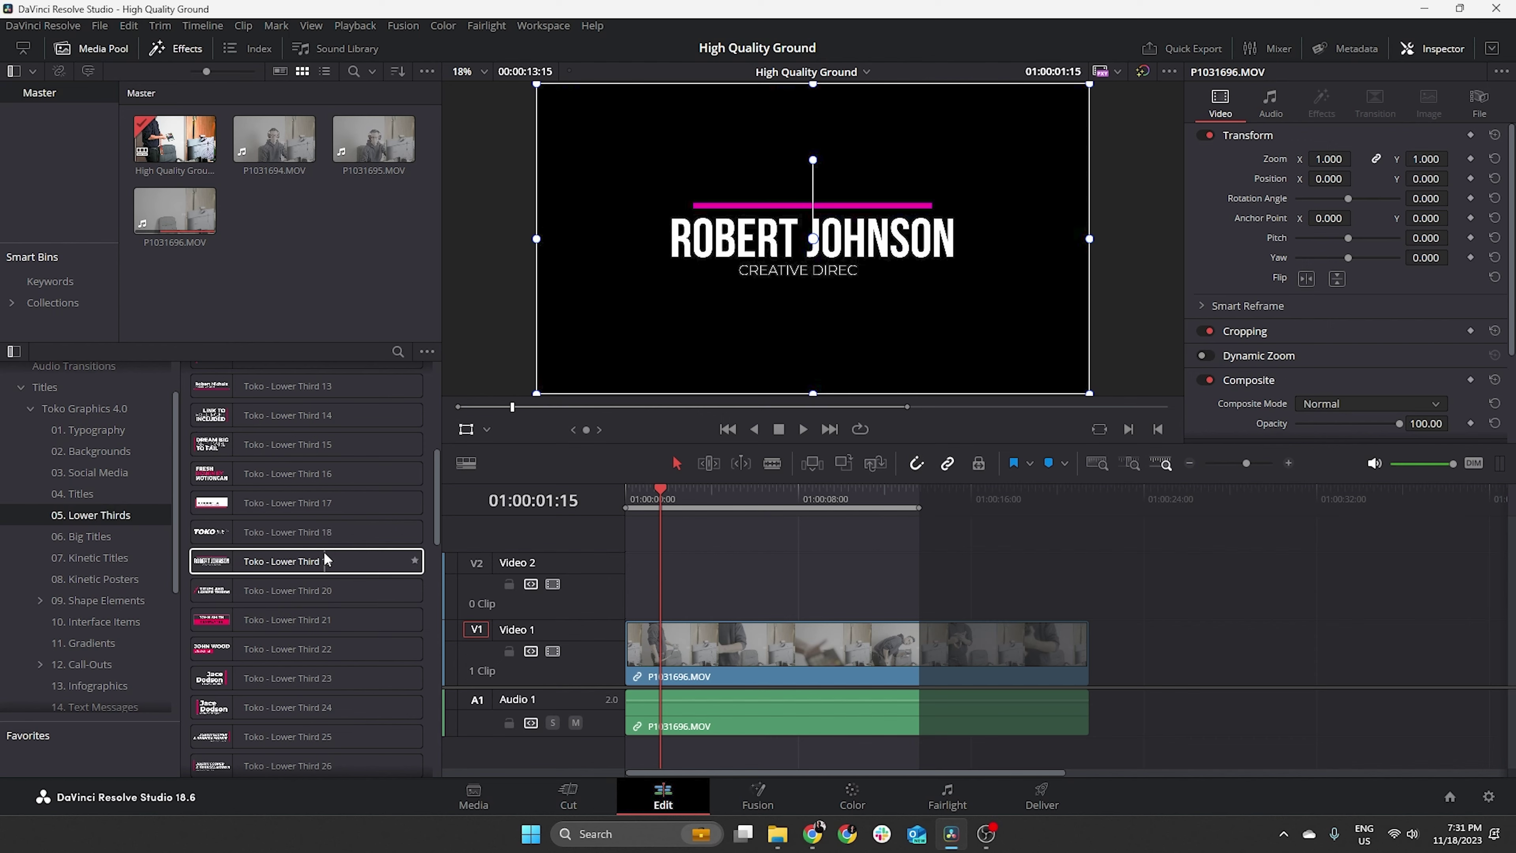
left_click_drag(271, 588, 705, 589)
- Review the Lower Third 20 text, colour and position/size settings in the Inspector
left_click_drag(716, 495, 733, 495)
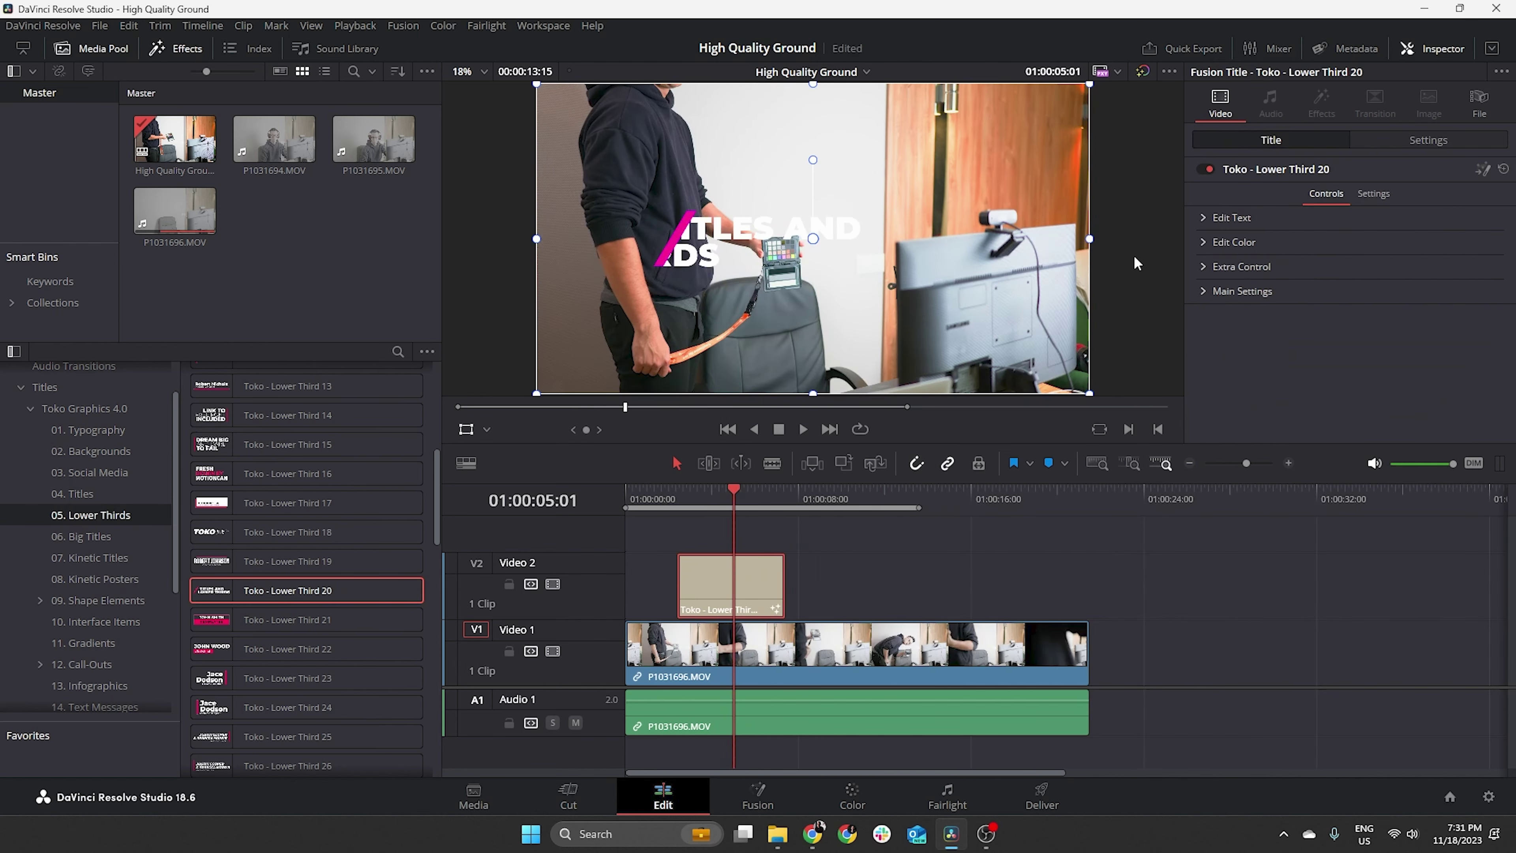
left_click(1209, 219)
scroll(1277, 260, "down", 5)
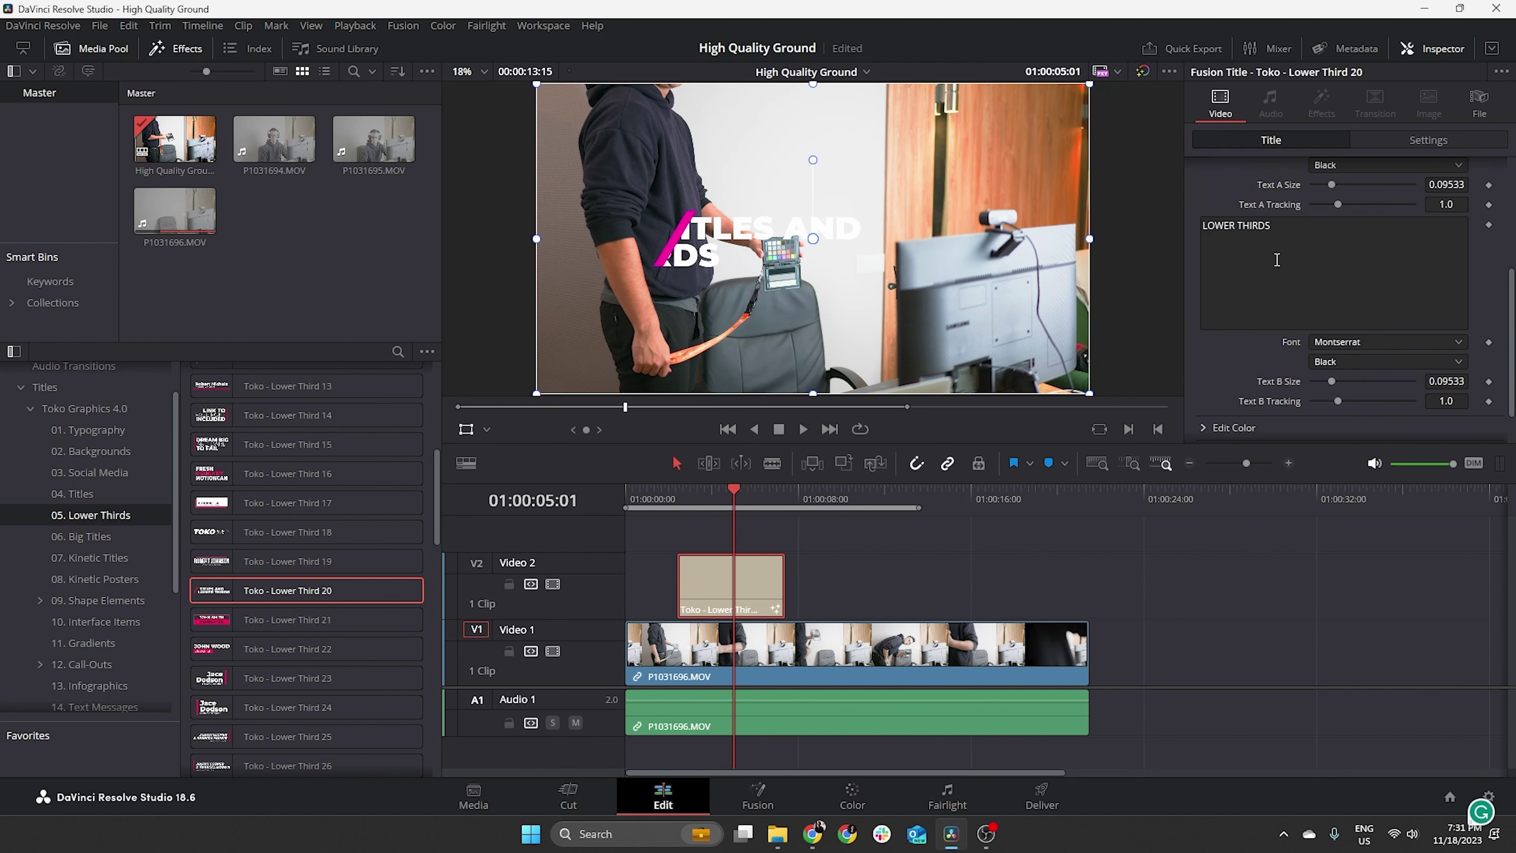
scroll(1276, 260, "down", 5)
left_click(1208, 375)
scroll(1208, 374, "down", 3)
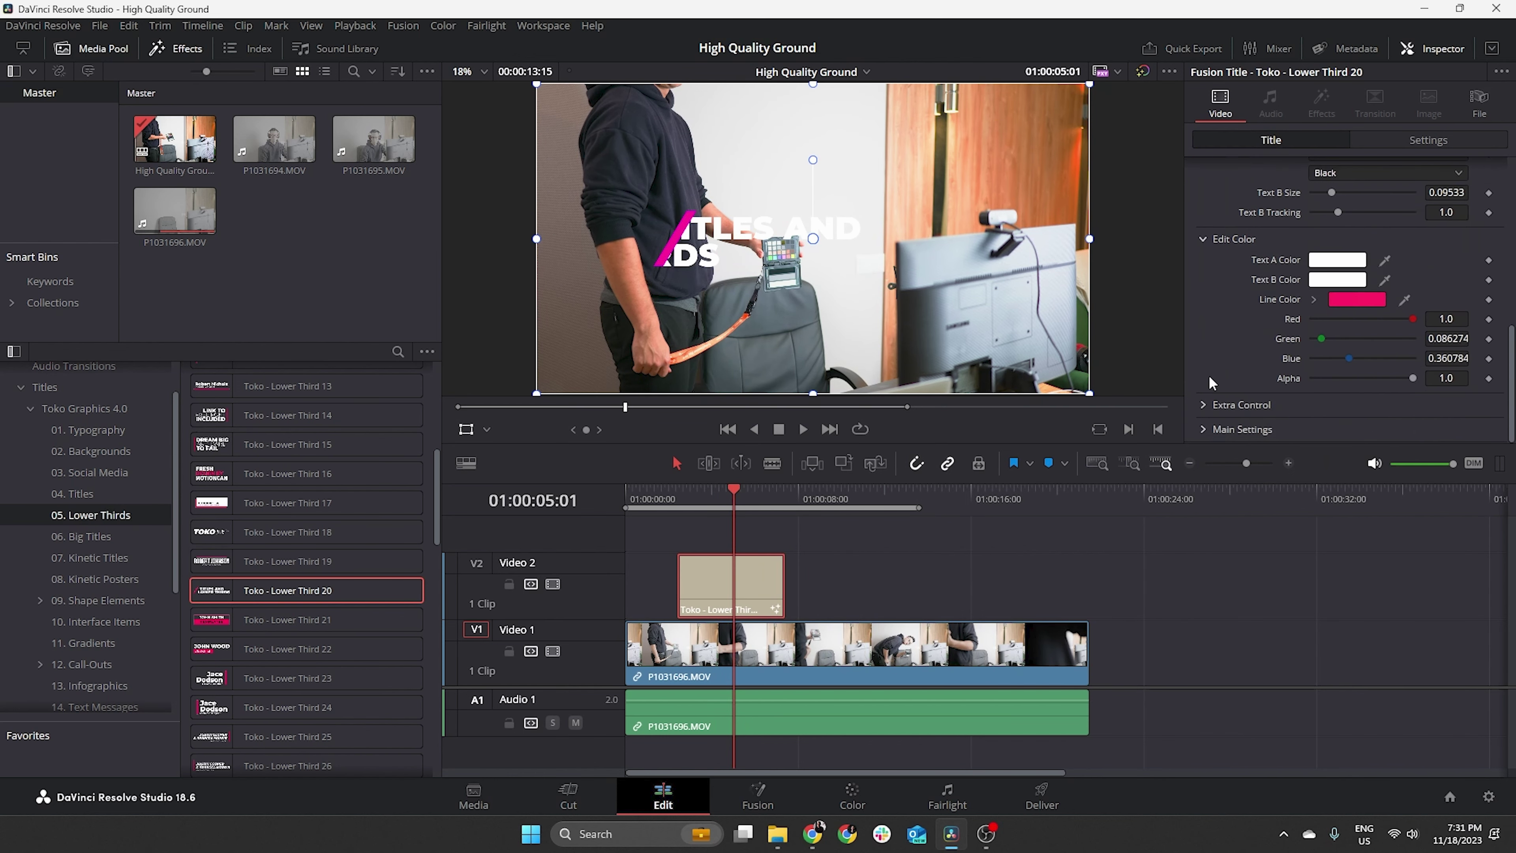
left_click(1211, 404)
scroll(1212, 418, "down", 3)
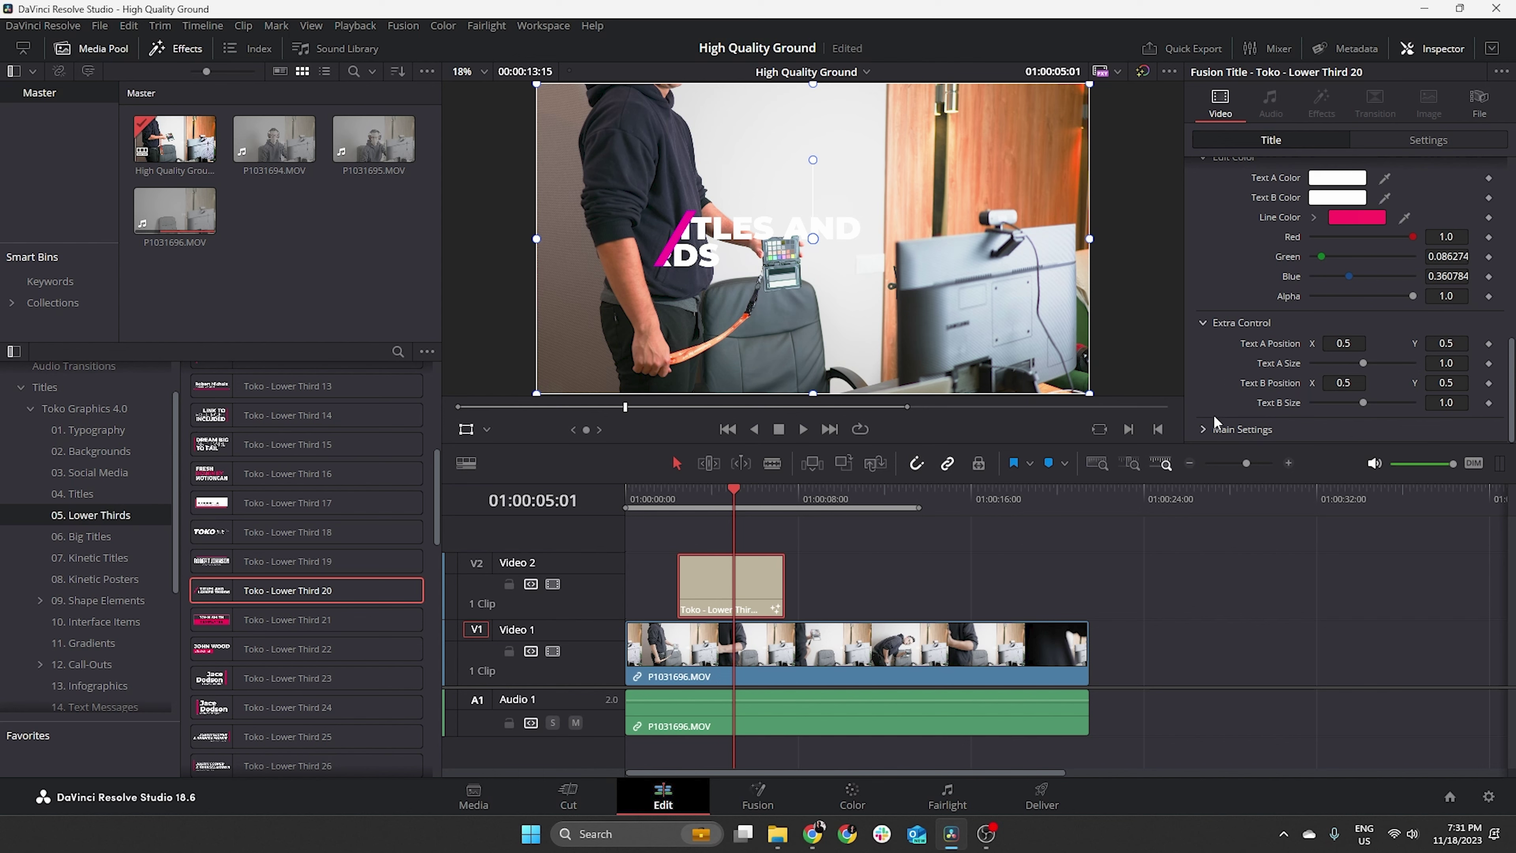
- Expand Main Settings, then delete the Lower Third 20 title from Video 2
left_click(1205, 427)
scroll(1203, 427, "down", 3)
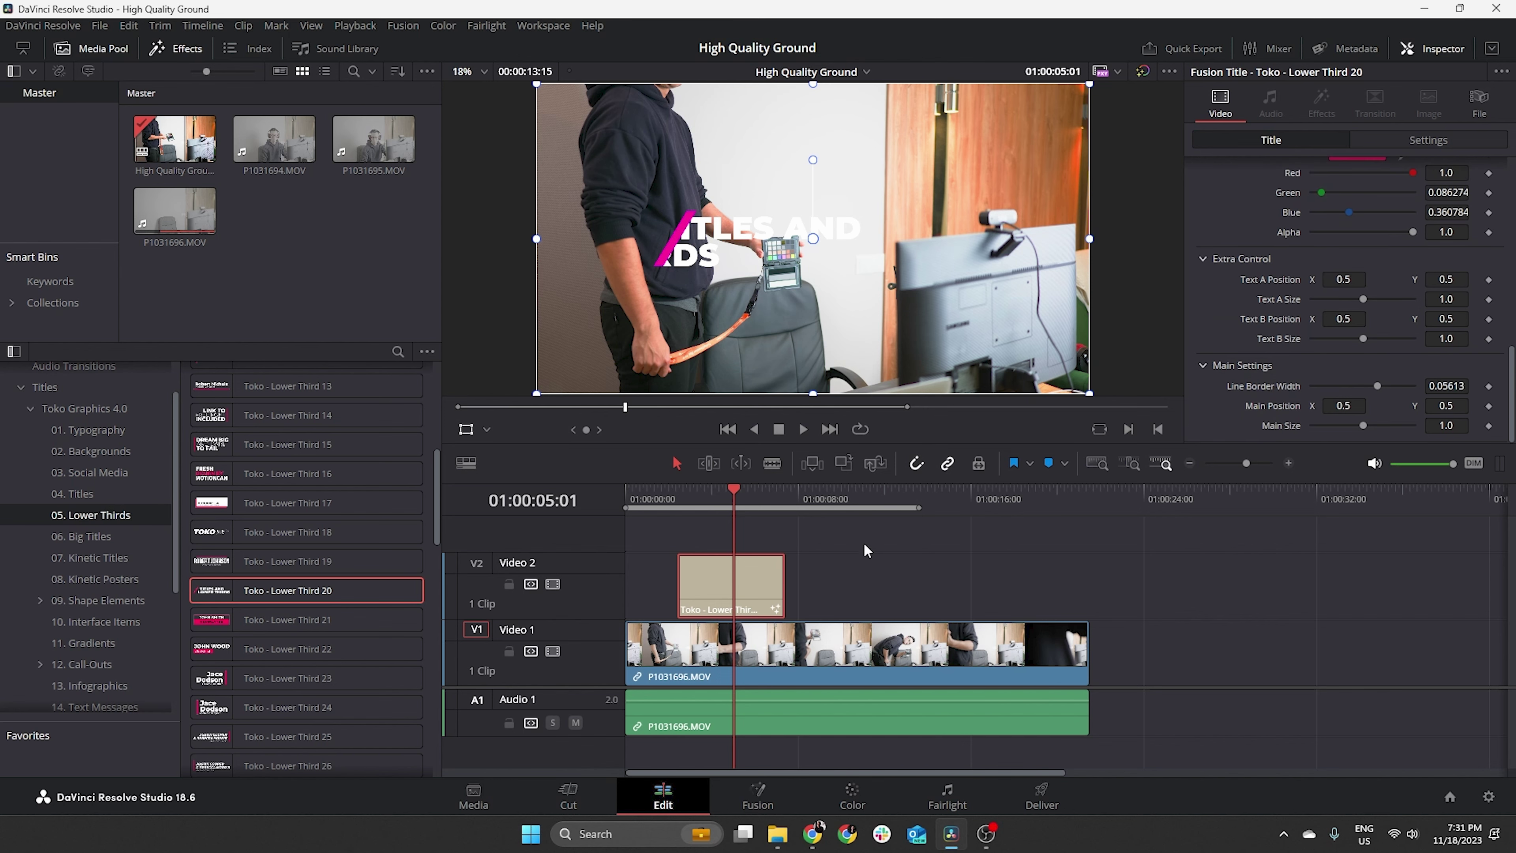
key("Delete")
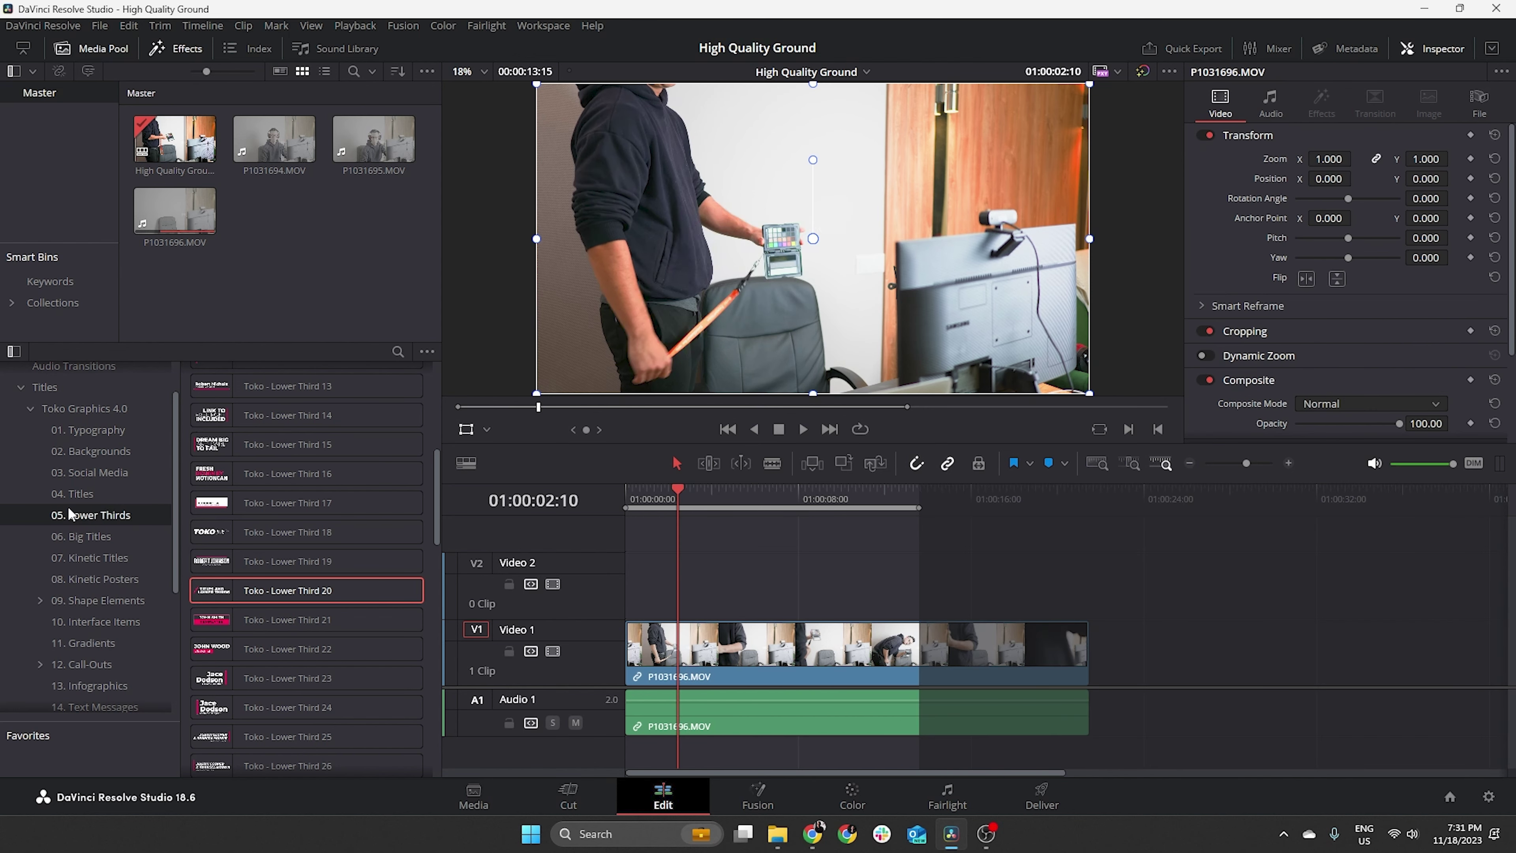
left_click(89, 542)
- Browse the 07. Kinetic Titles and 08. Kinetic Posters presets, ending on 09. Shape Elements
left_click(105, 557)
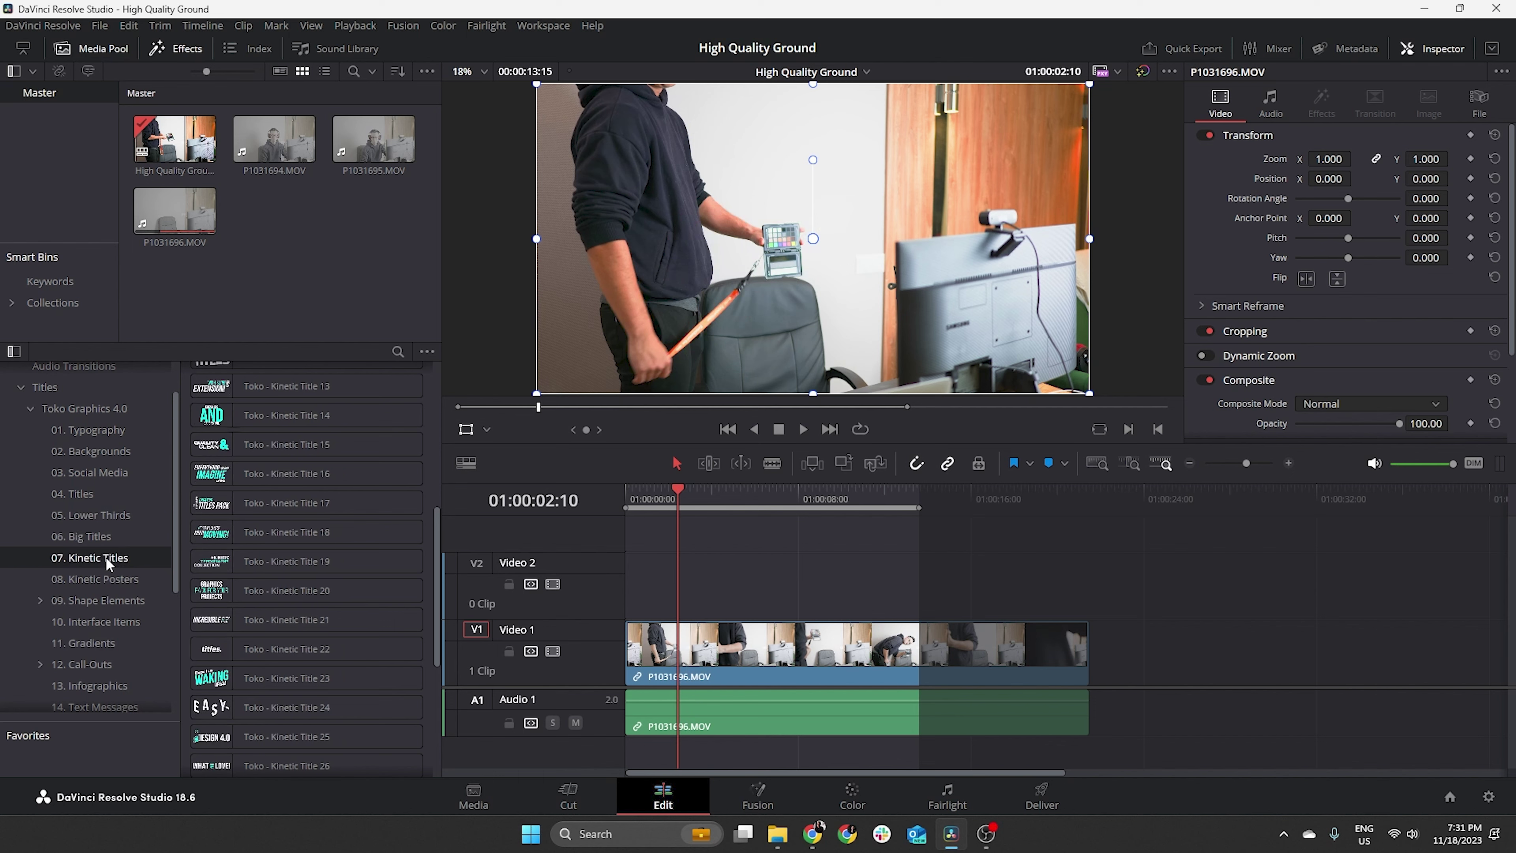
left_click(91, 578)
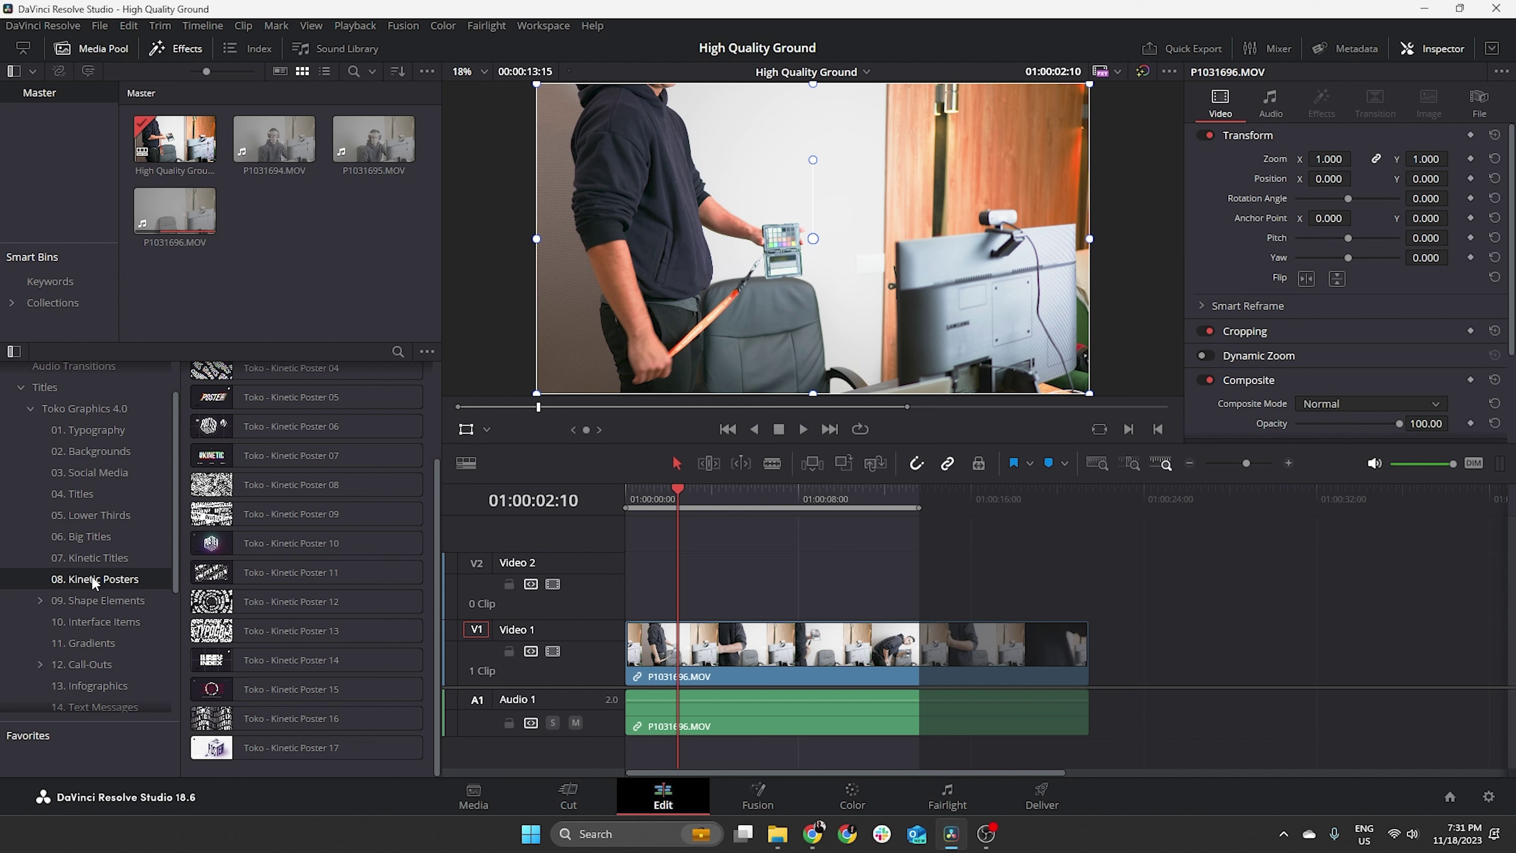
left_click(97, 599)
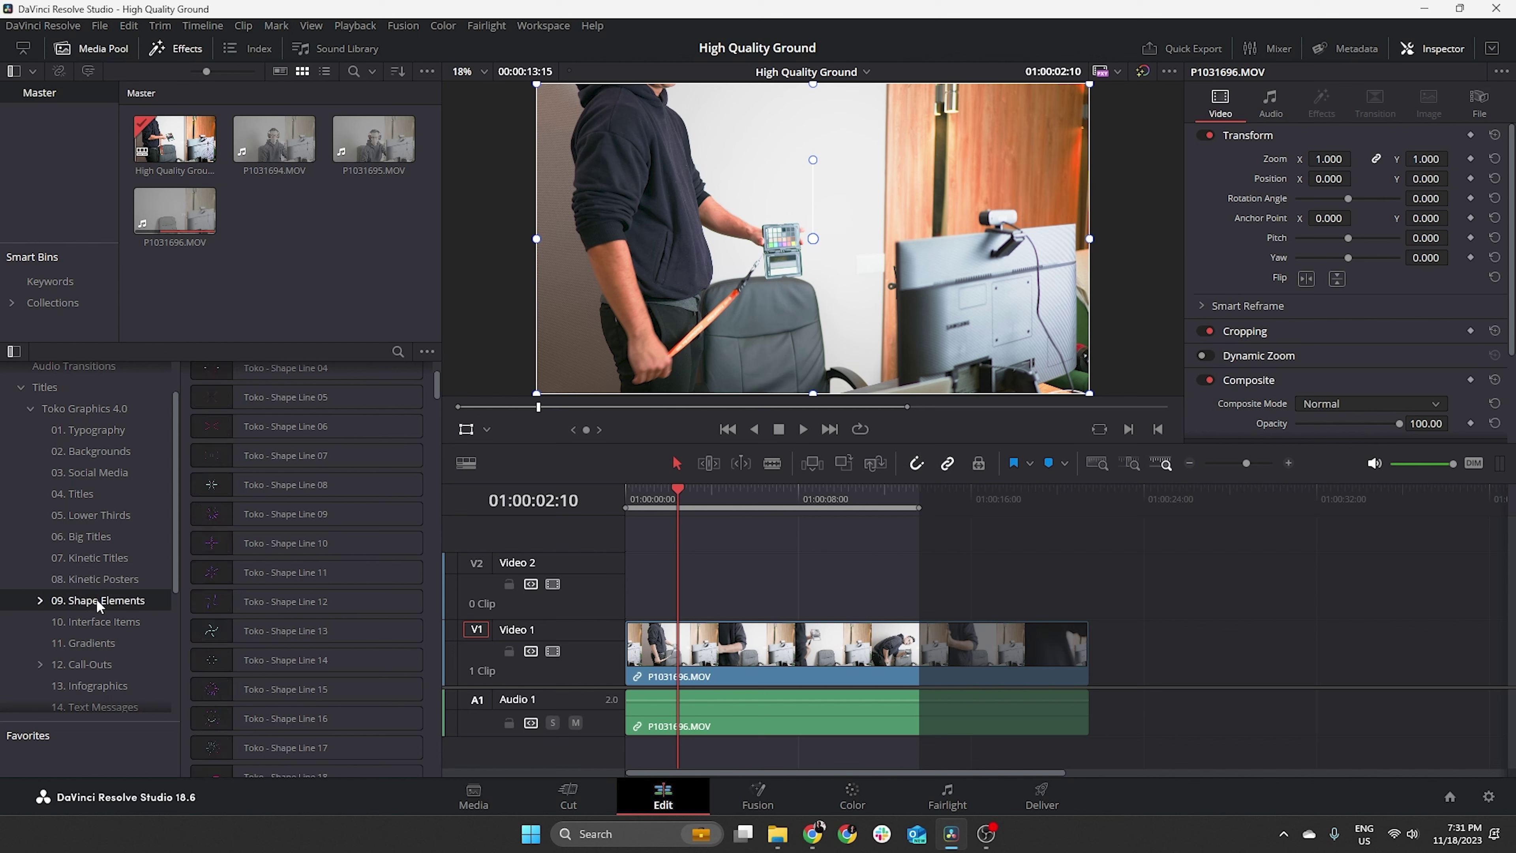
- Add Interface Icon 08 over the footage on V2, play it, then undo it away
left_click(39, 600)
scroll(84, 603, "down", 1)
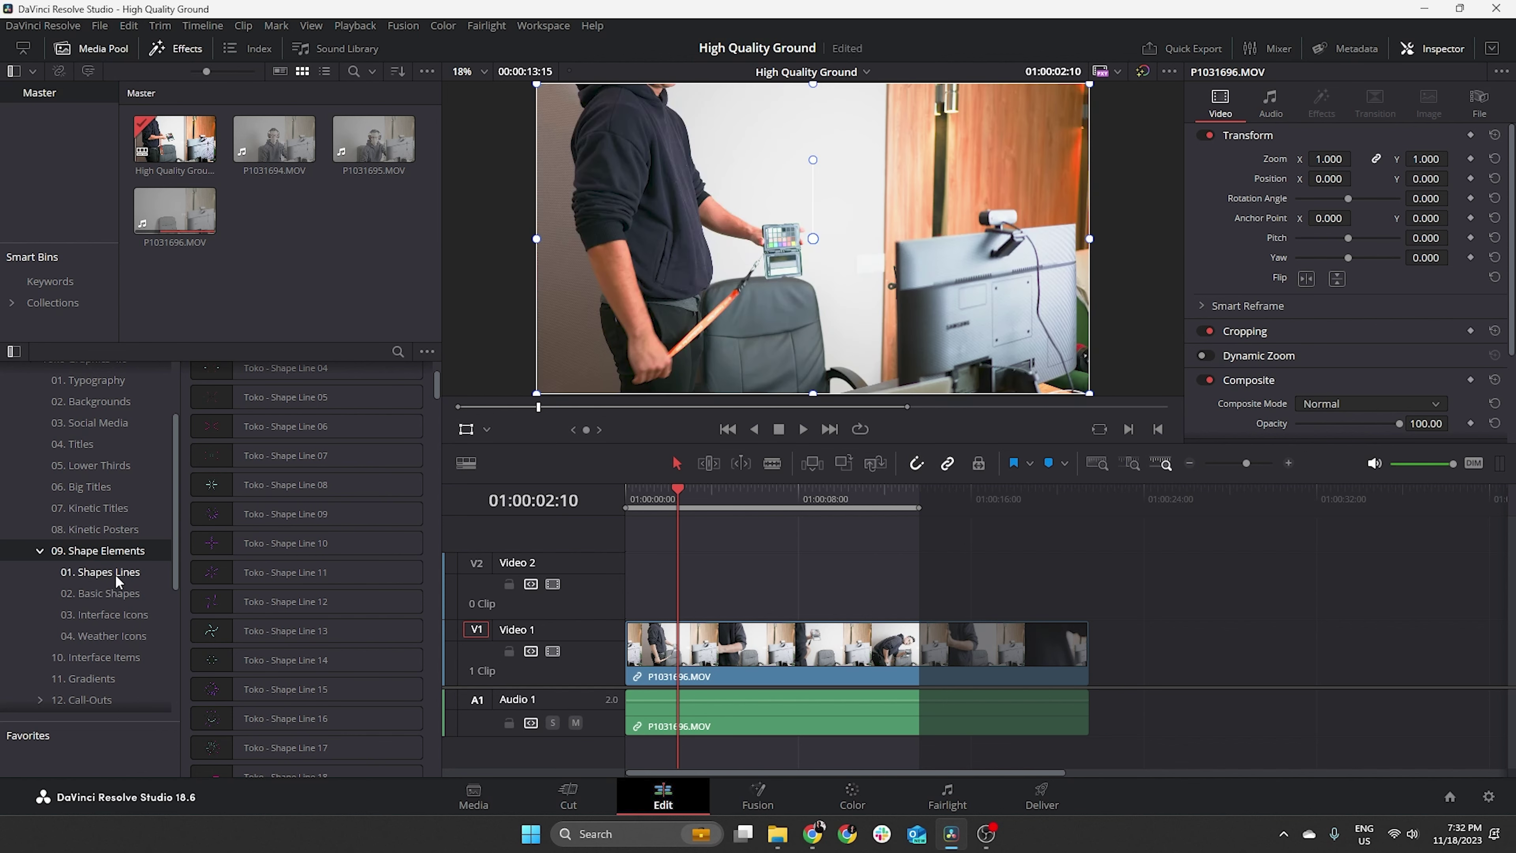
left_click(113, 620)
left_click_drag(219, 488, 679, 578)
key("space")
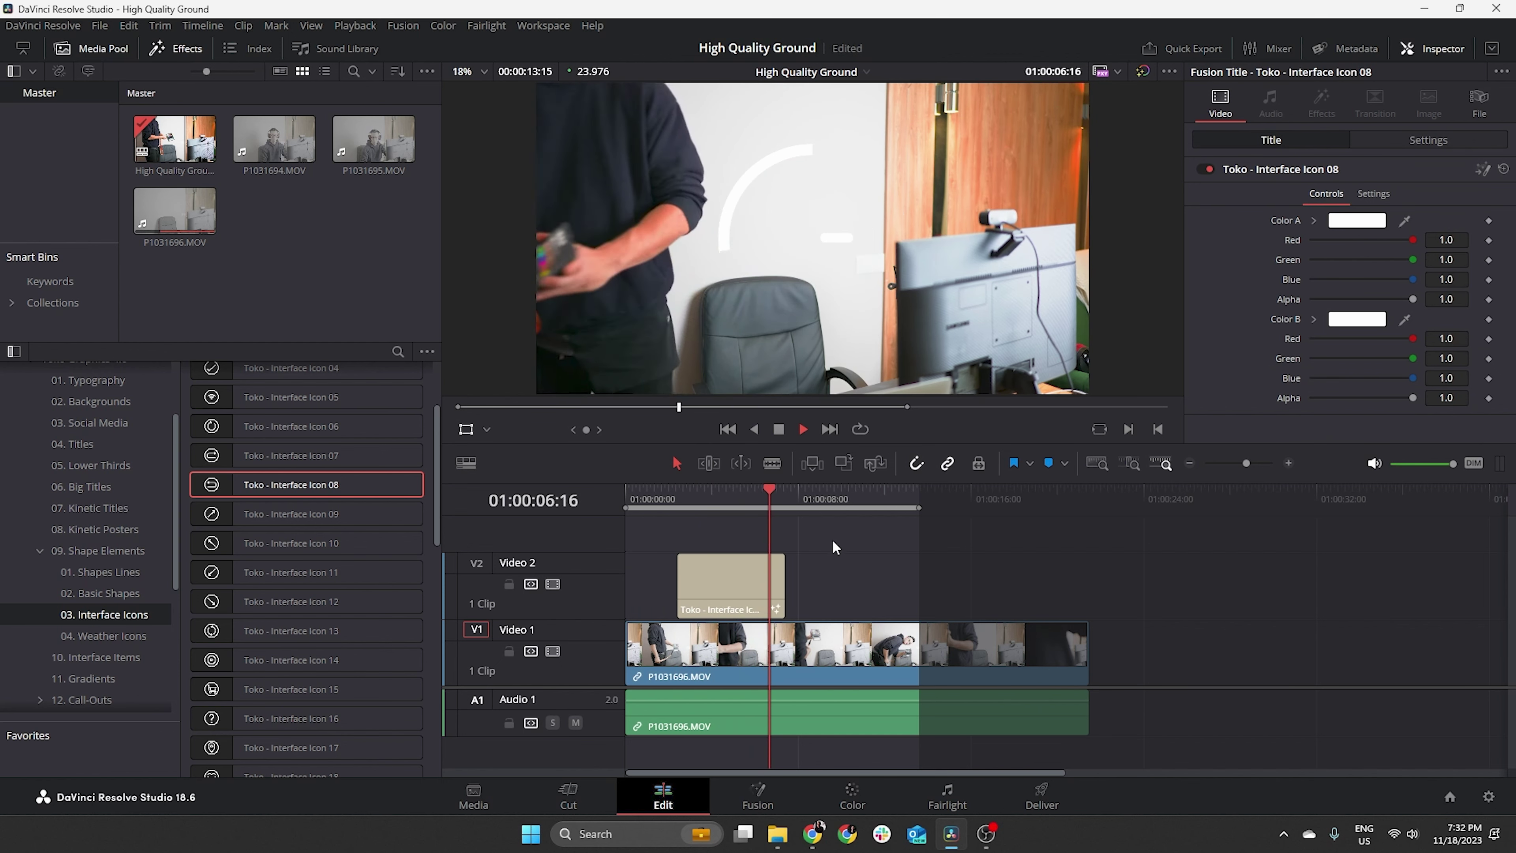
left_click(765, 579)
key("ctrl+z")
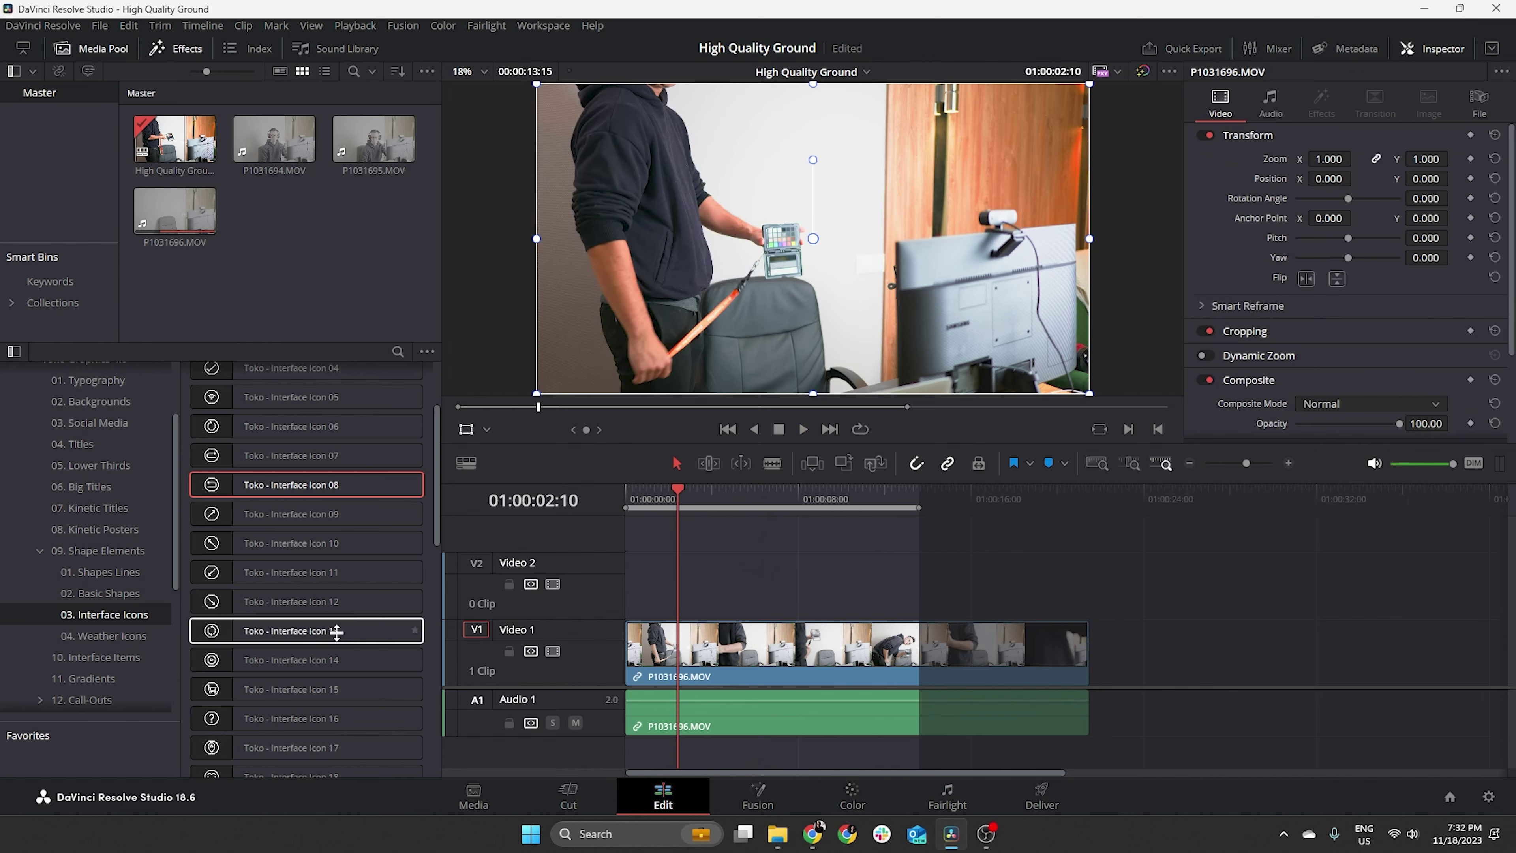
- Preview Interface Icons 13, 21 and 24, then list the 04. Weather Icons presets
left_click(288, 630)
scroll(288, 627, "down", 4)
left_click(287, 618)
scroll(287, 618, "down", 2)
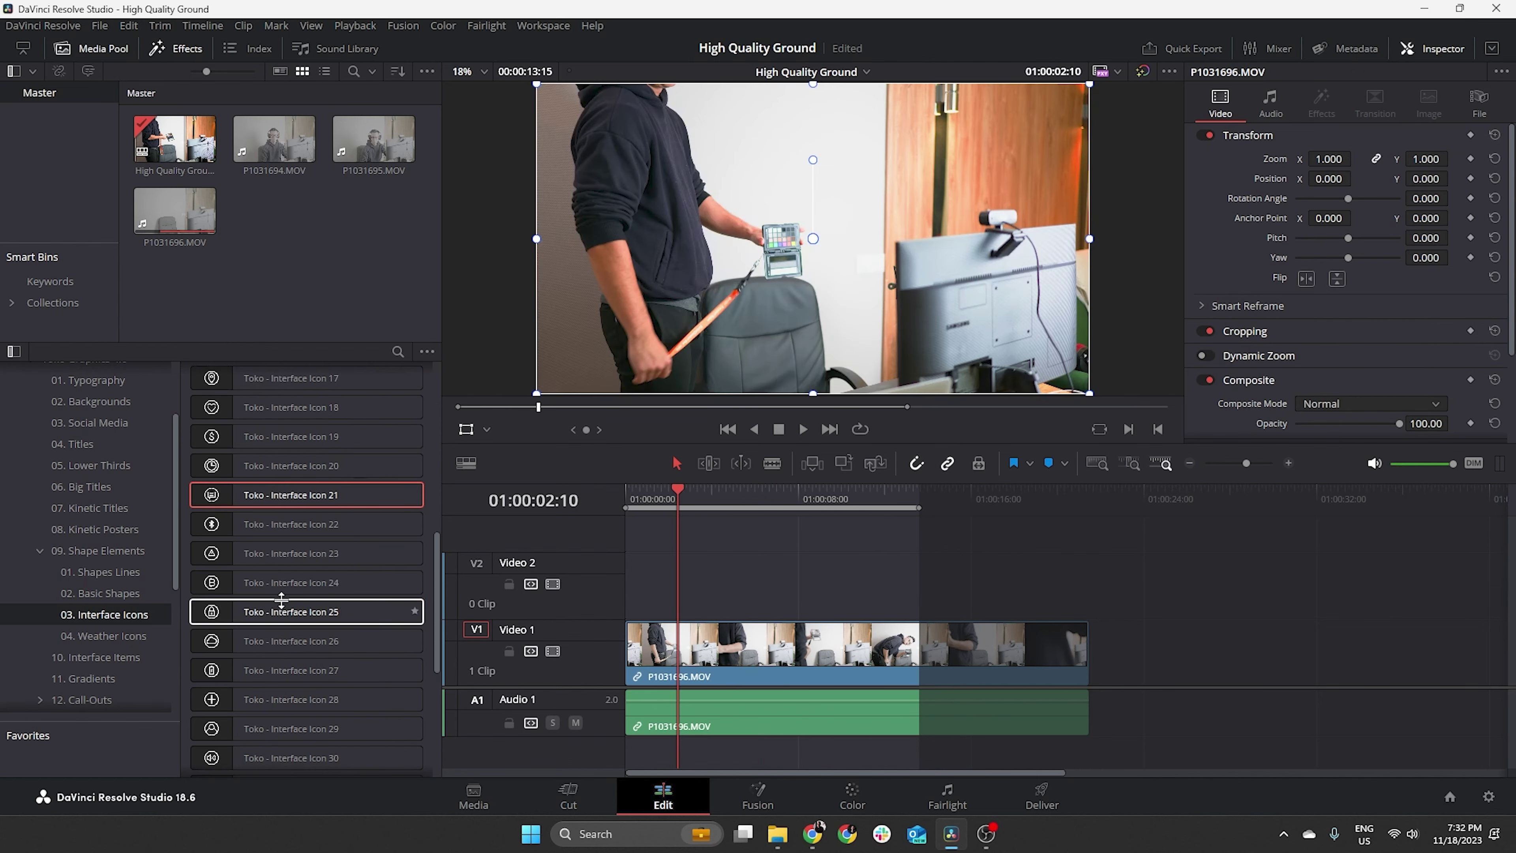
left_click(222, 582)
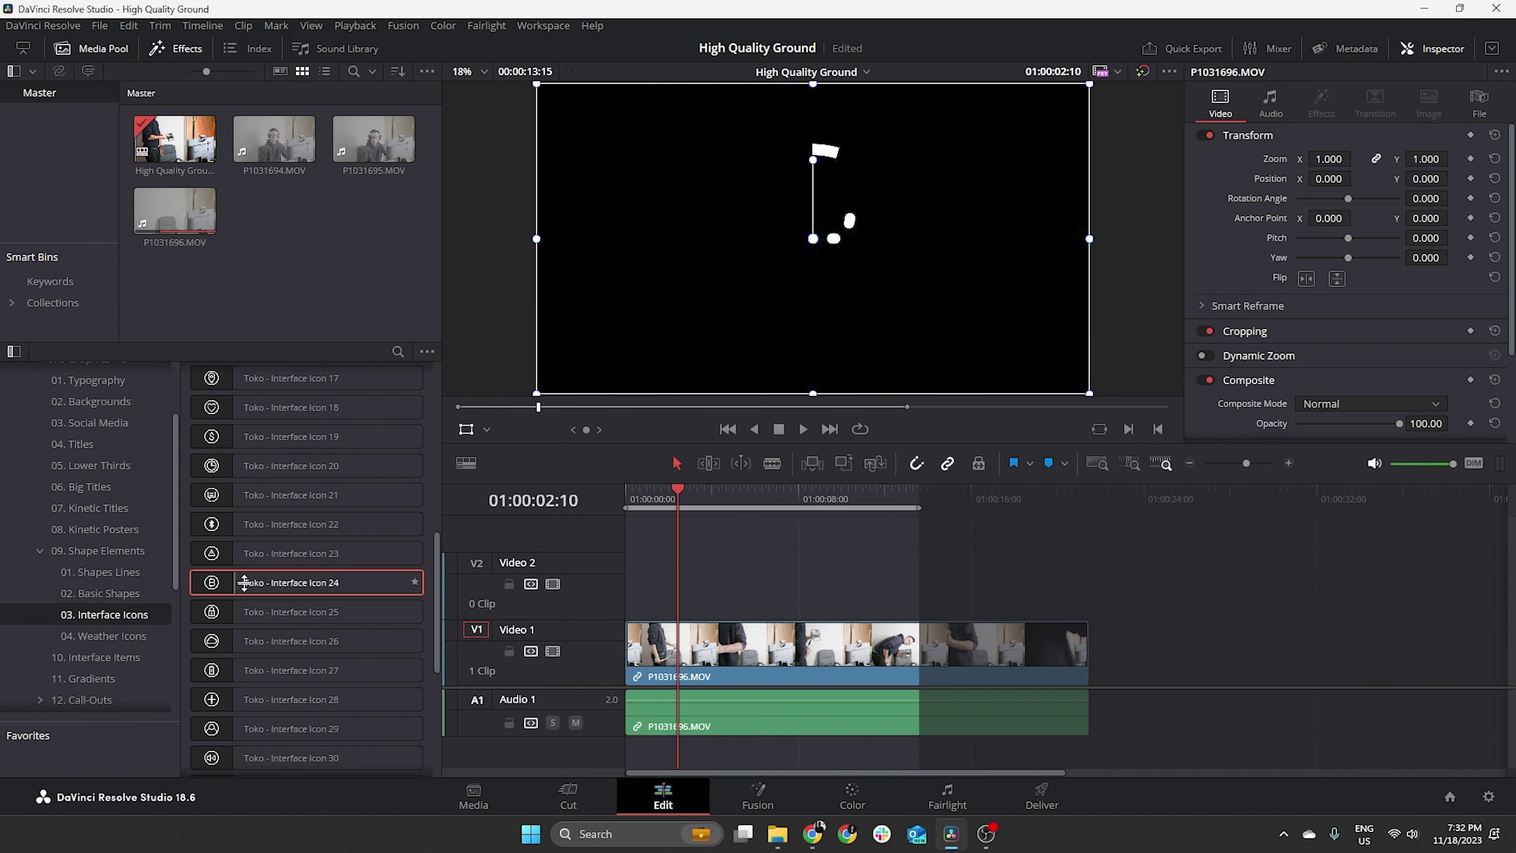
scroll(354, 588, "down", 4)
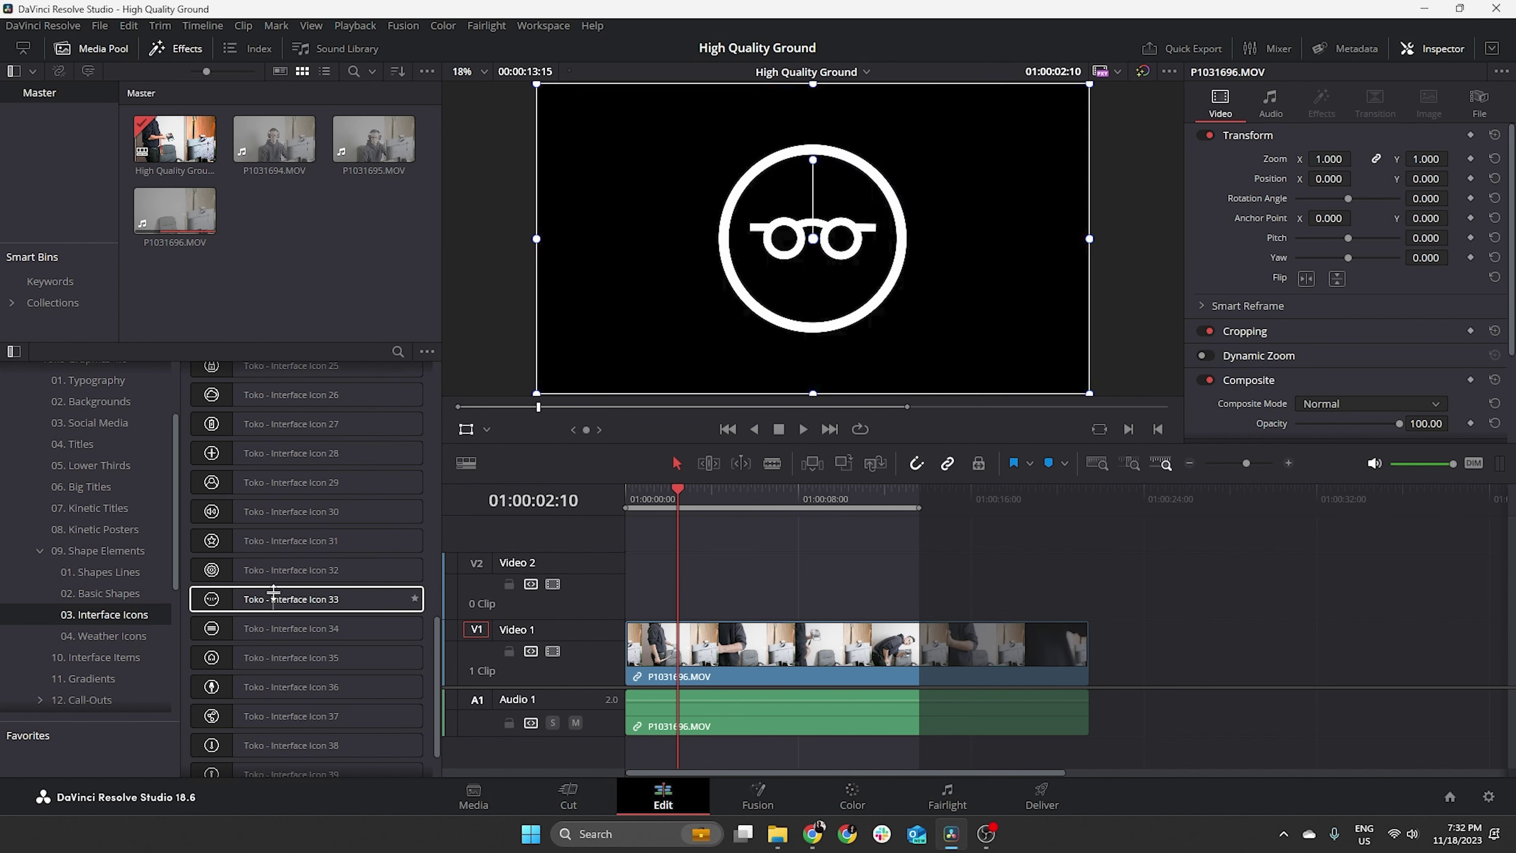
scroll(273, 590, "down", 2)
left_click(101, 635)
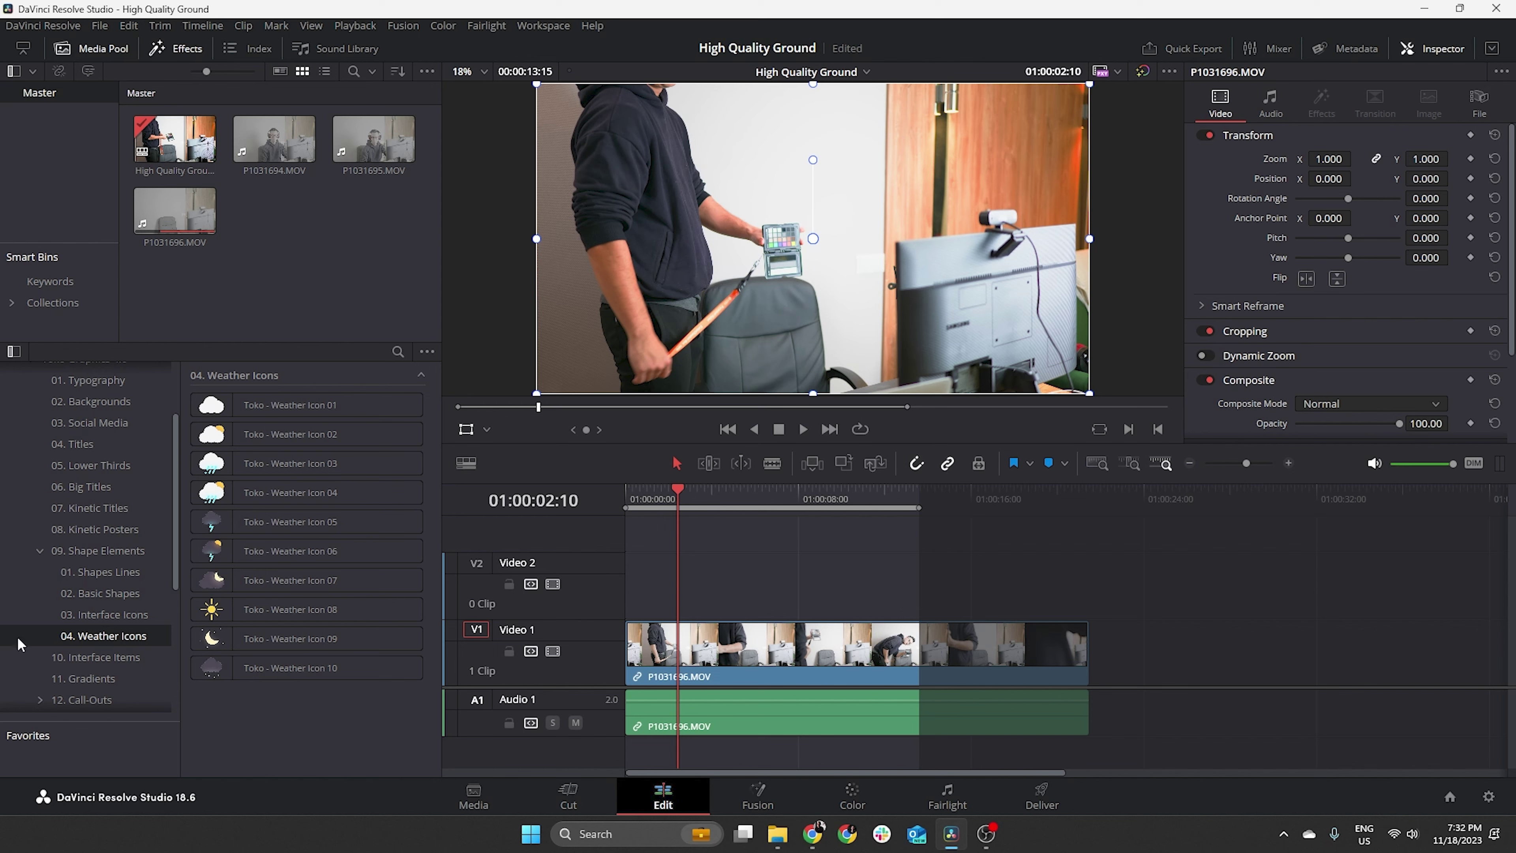
scroll(120, 621, "down", 2)
- Scroll through and preview the 10. Interface Items presets, then list 11. Gradients
left_click(128, 604)
scroll(128, 605, "down", 2)
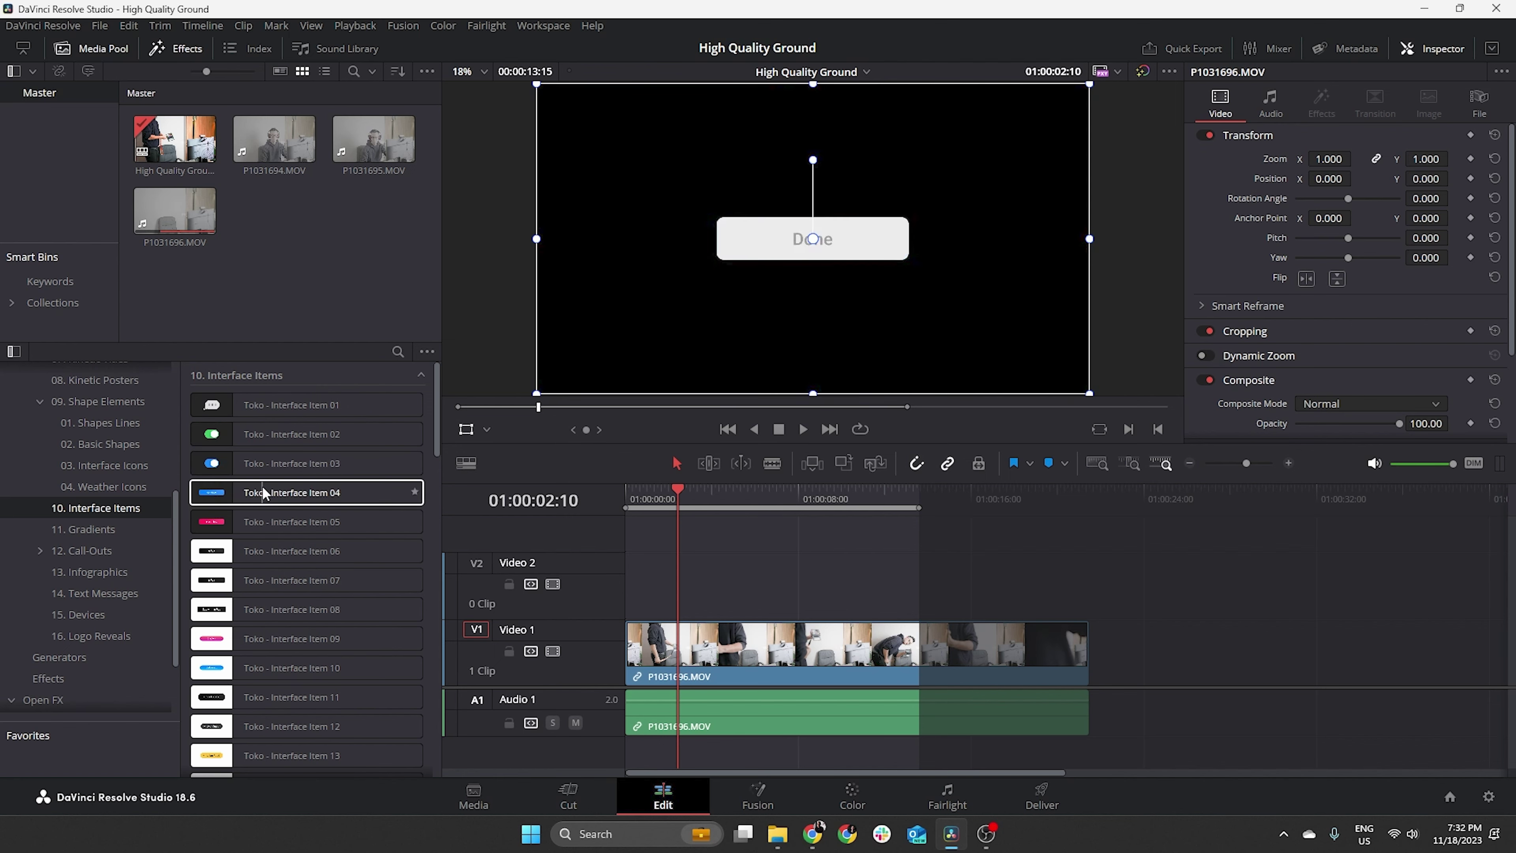
scroll(210, 495, "down", 4)
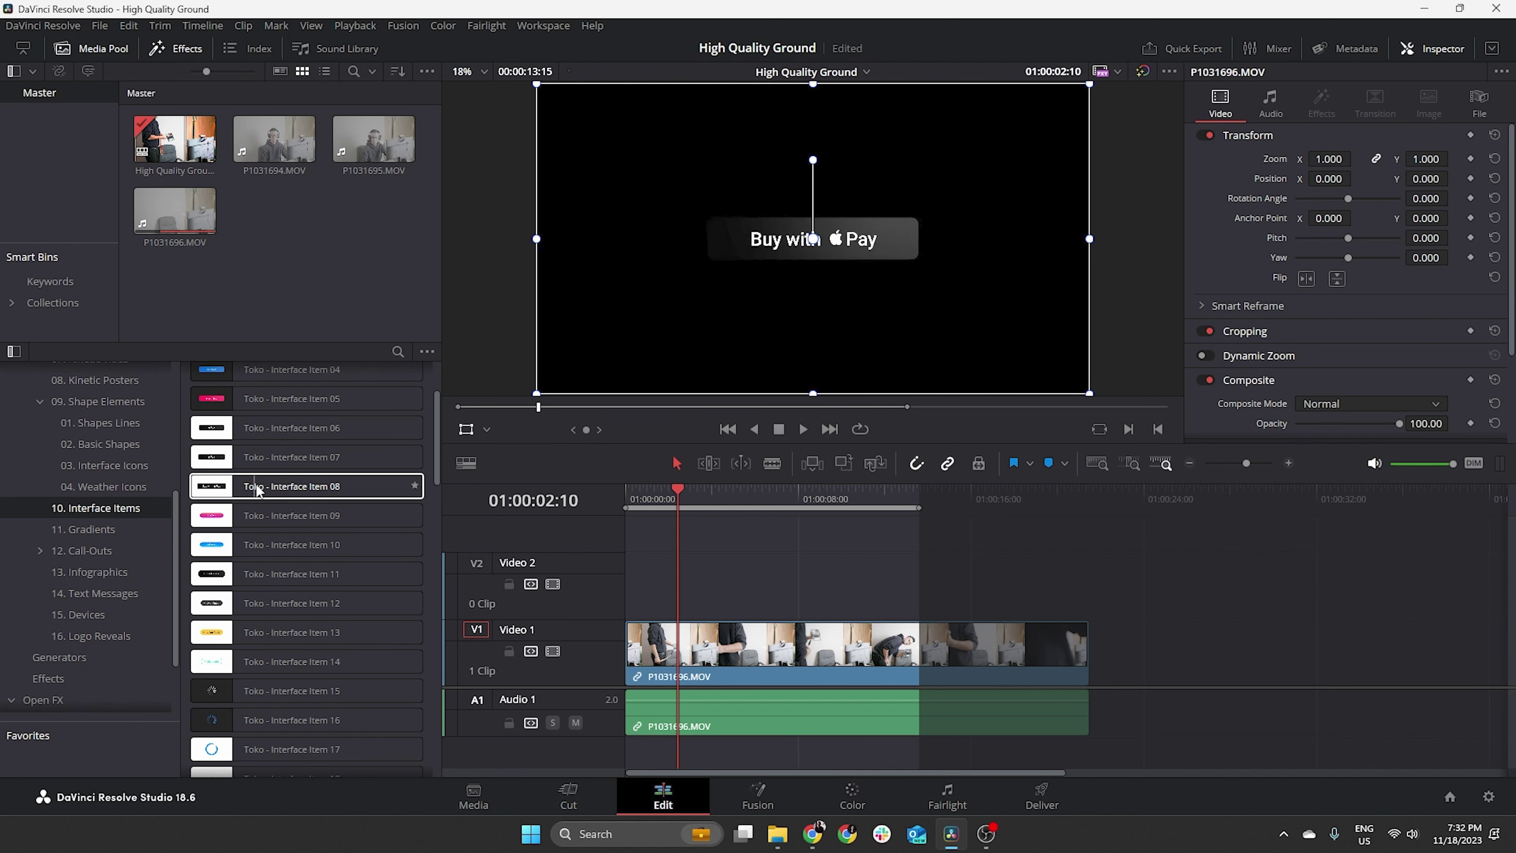
scroll(248, 525, "down", 4)
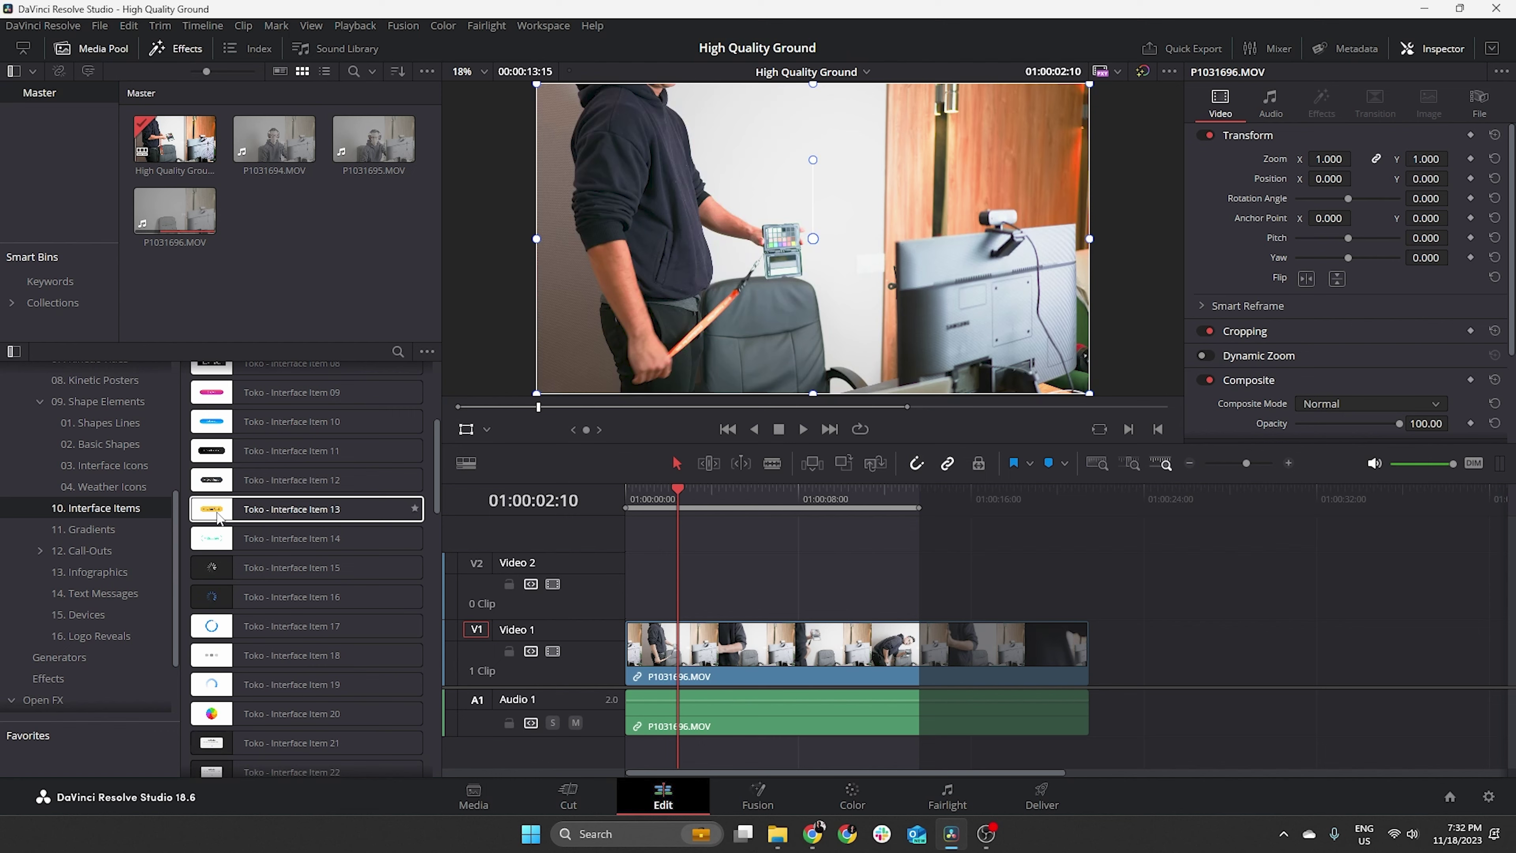
mouse_move(244, 518)
scroll(307, 508, "down", 4)
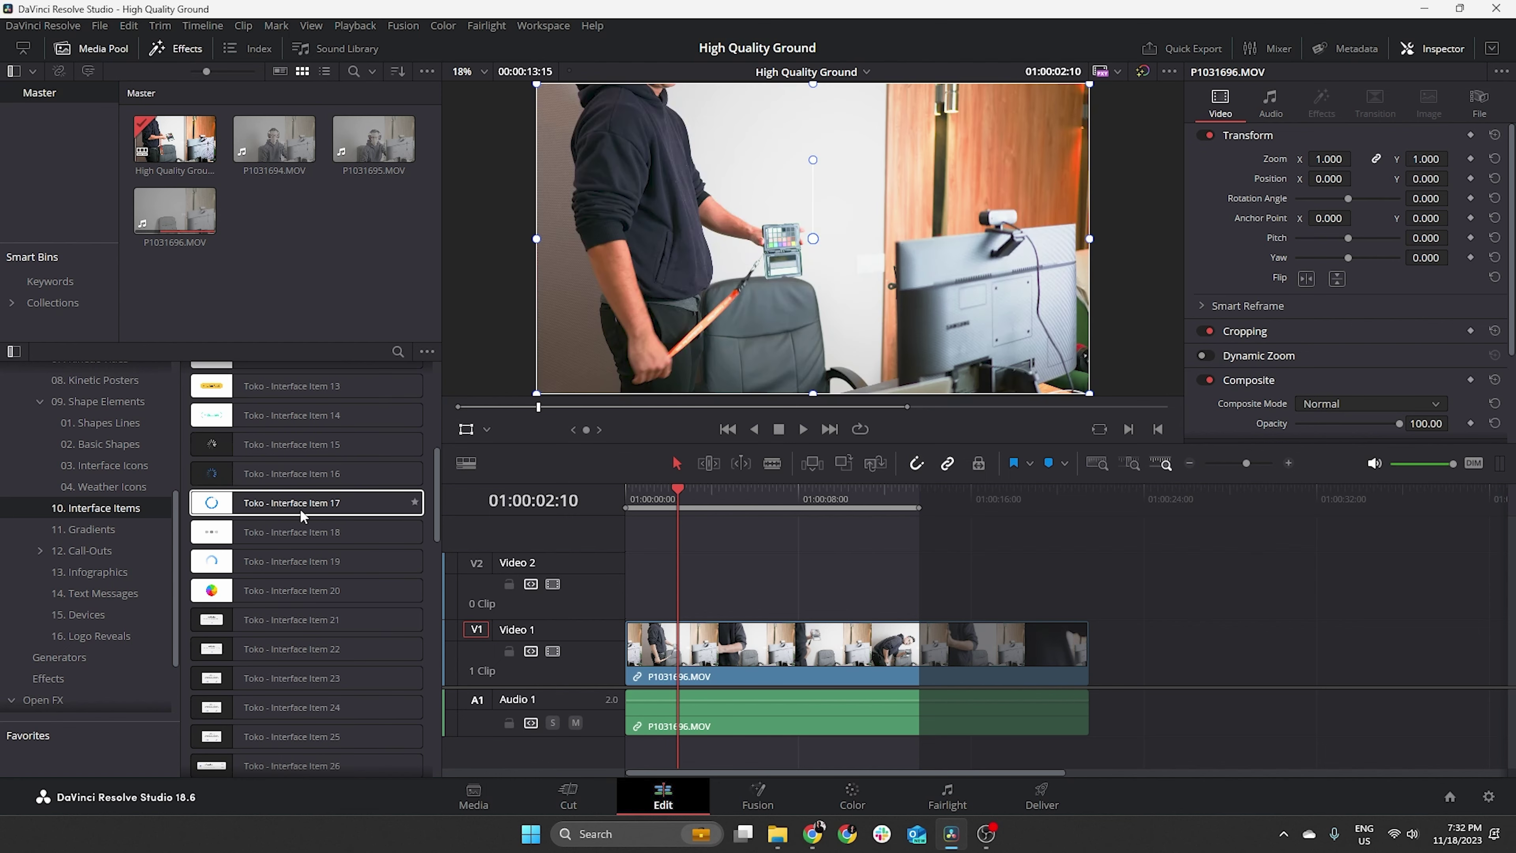
mouse_move(319, 502)
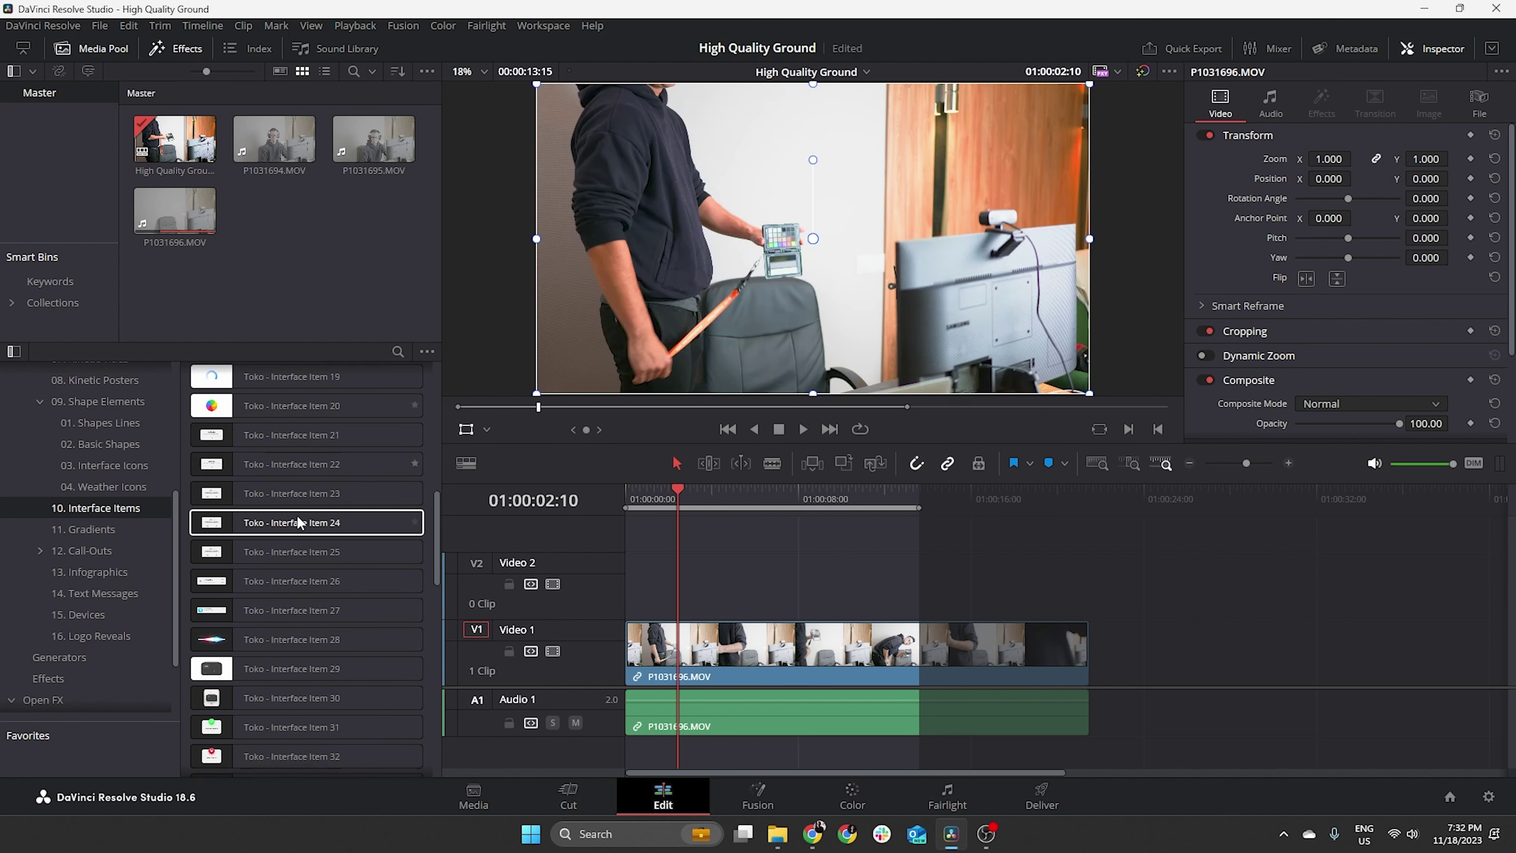
left_click(115, 529)
scroll(358, 511, "down", 13)
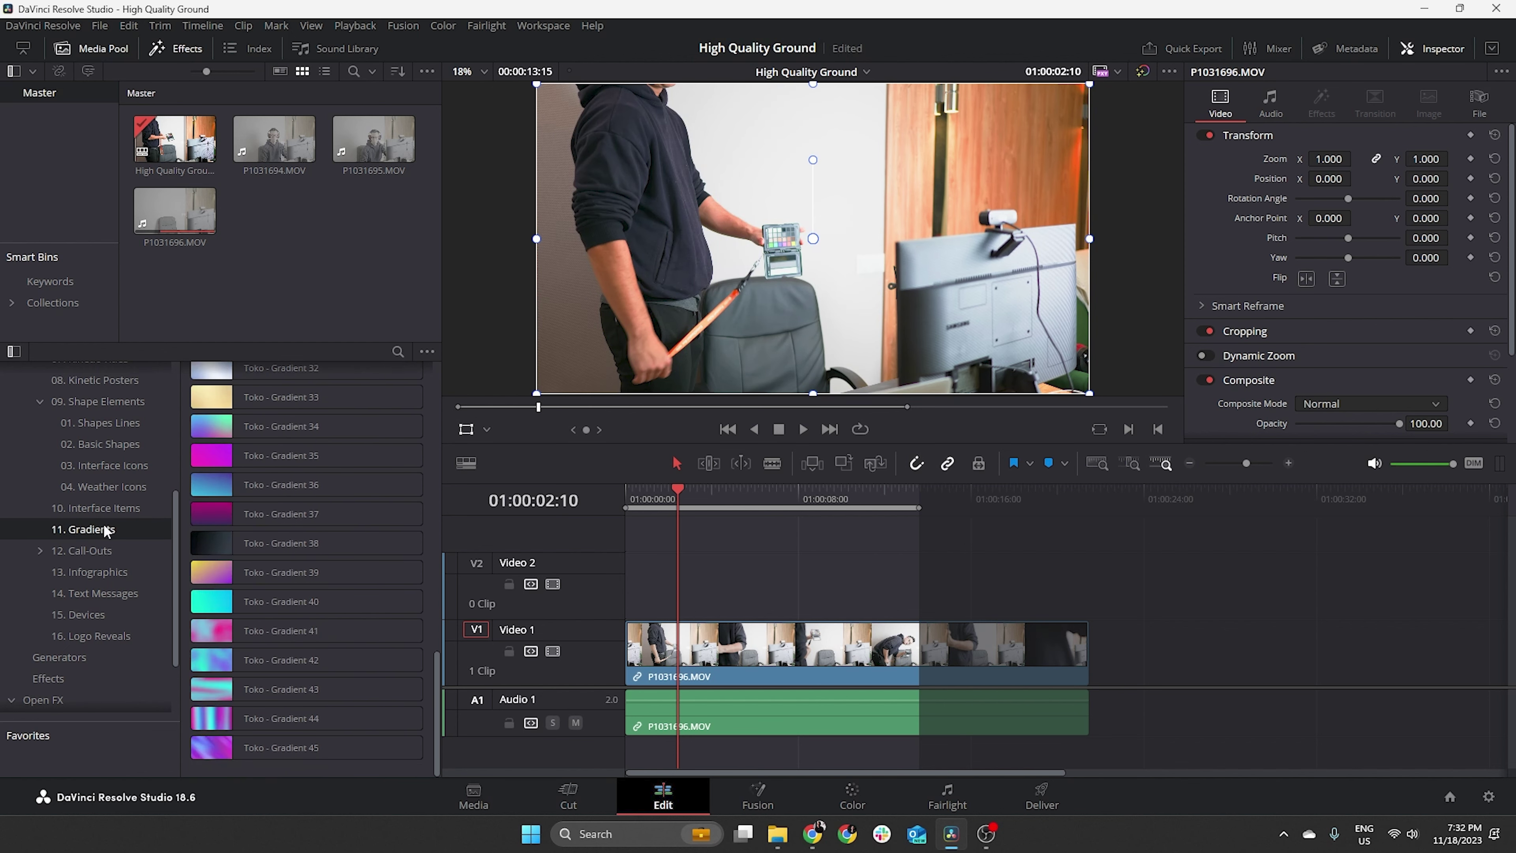
- Add a Call-Outs preset over the footage on V2 and scrub to 01:00:04:16
left_click(80, 547)
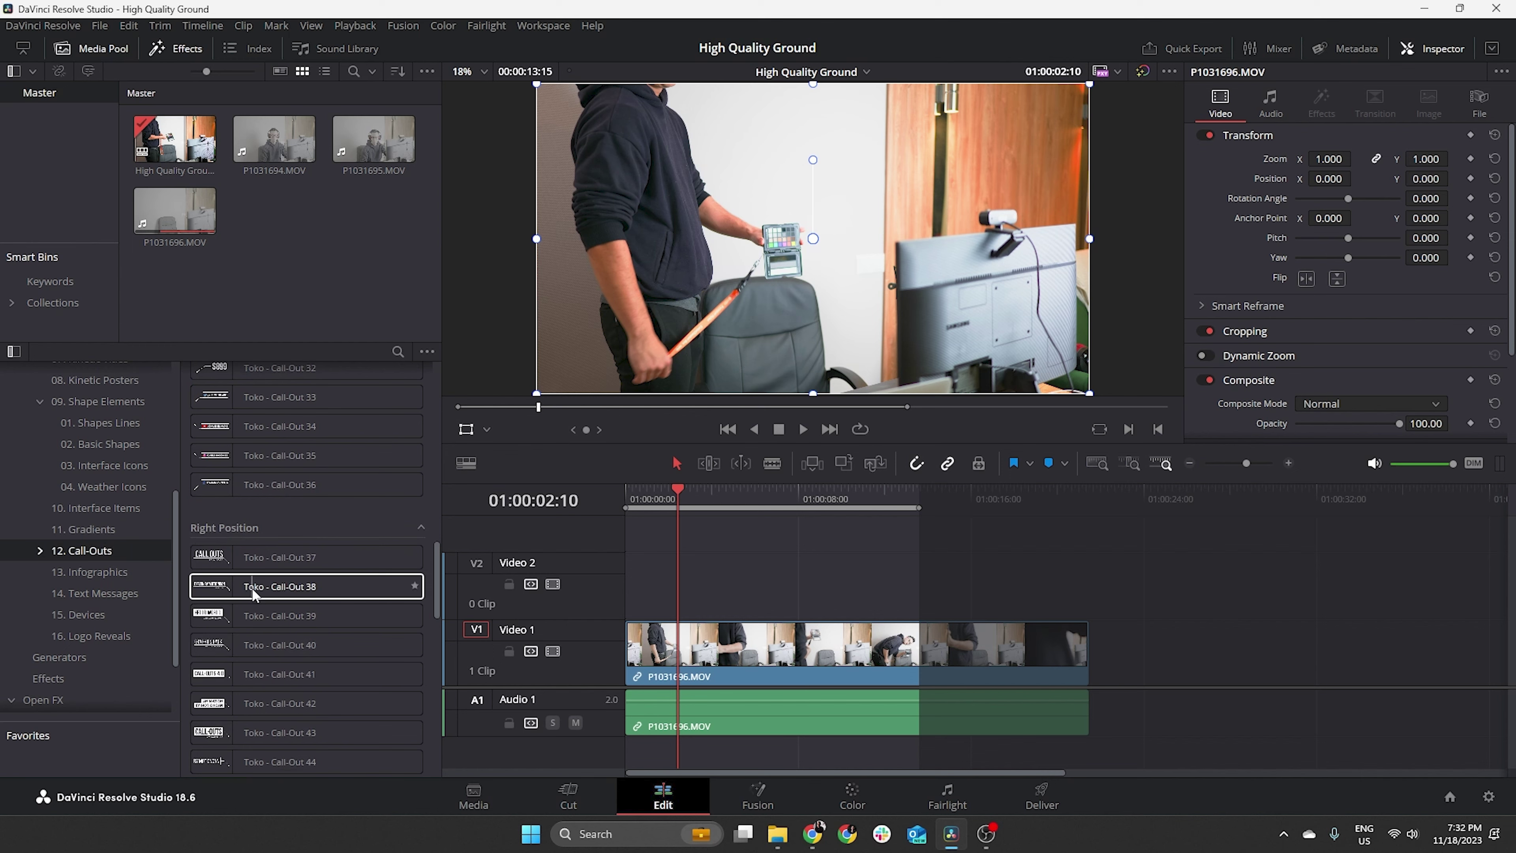
mouse_move(252, 585)
scroll(252, 426, "up", 2)
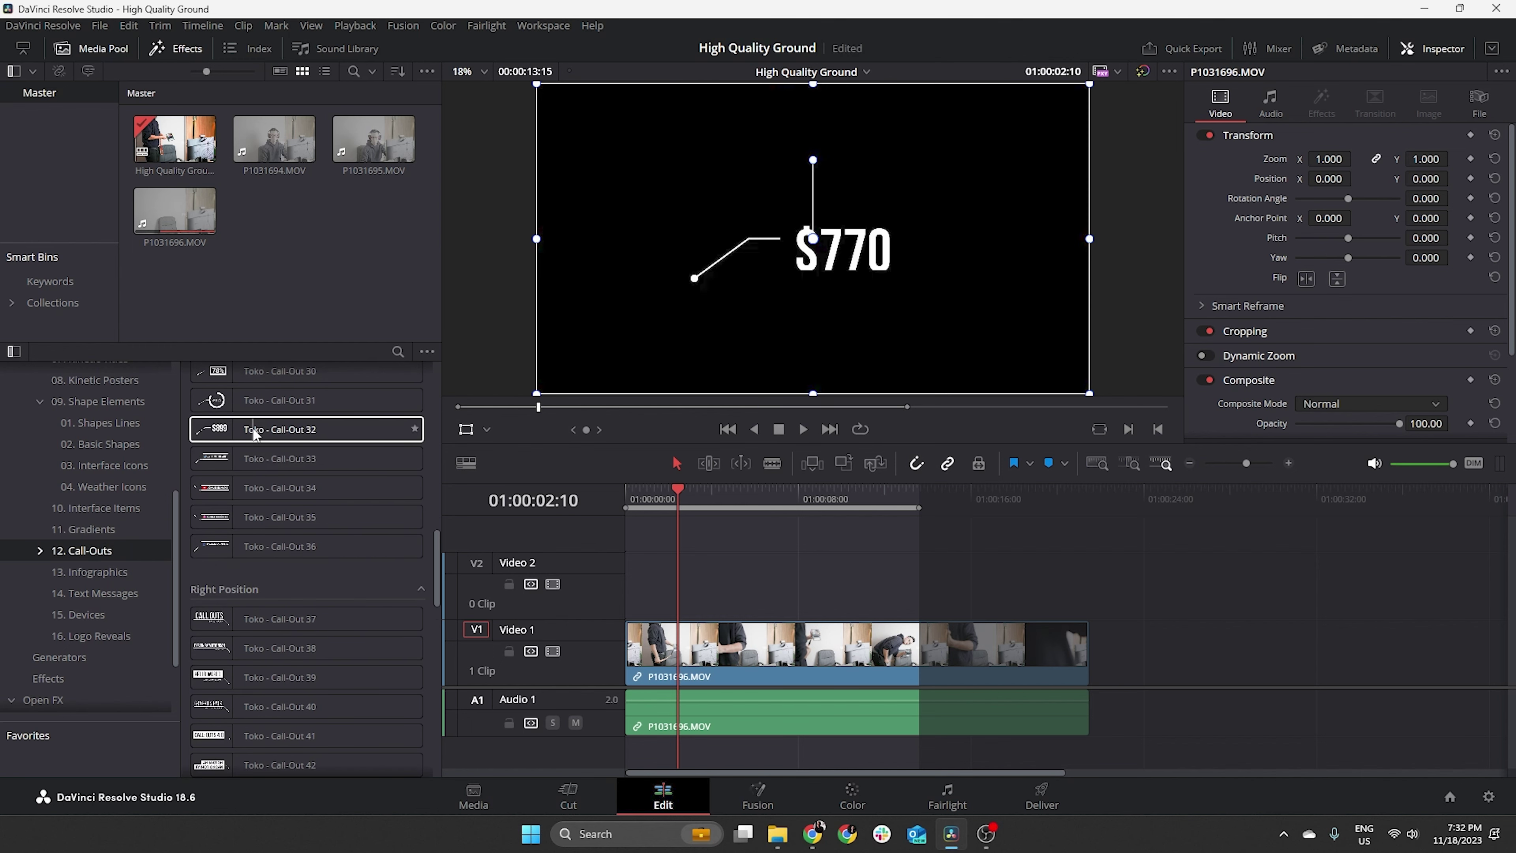
left_click_drag(252, 429, 686, 559)
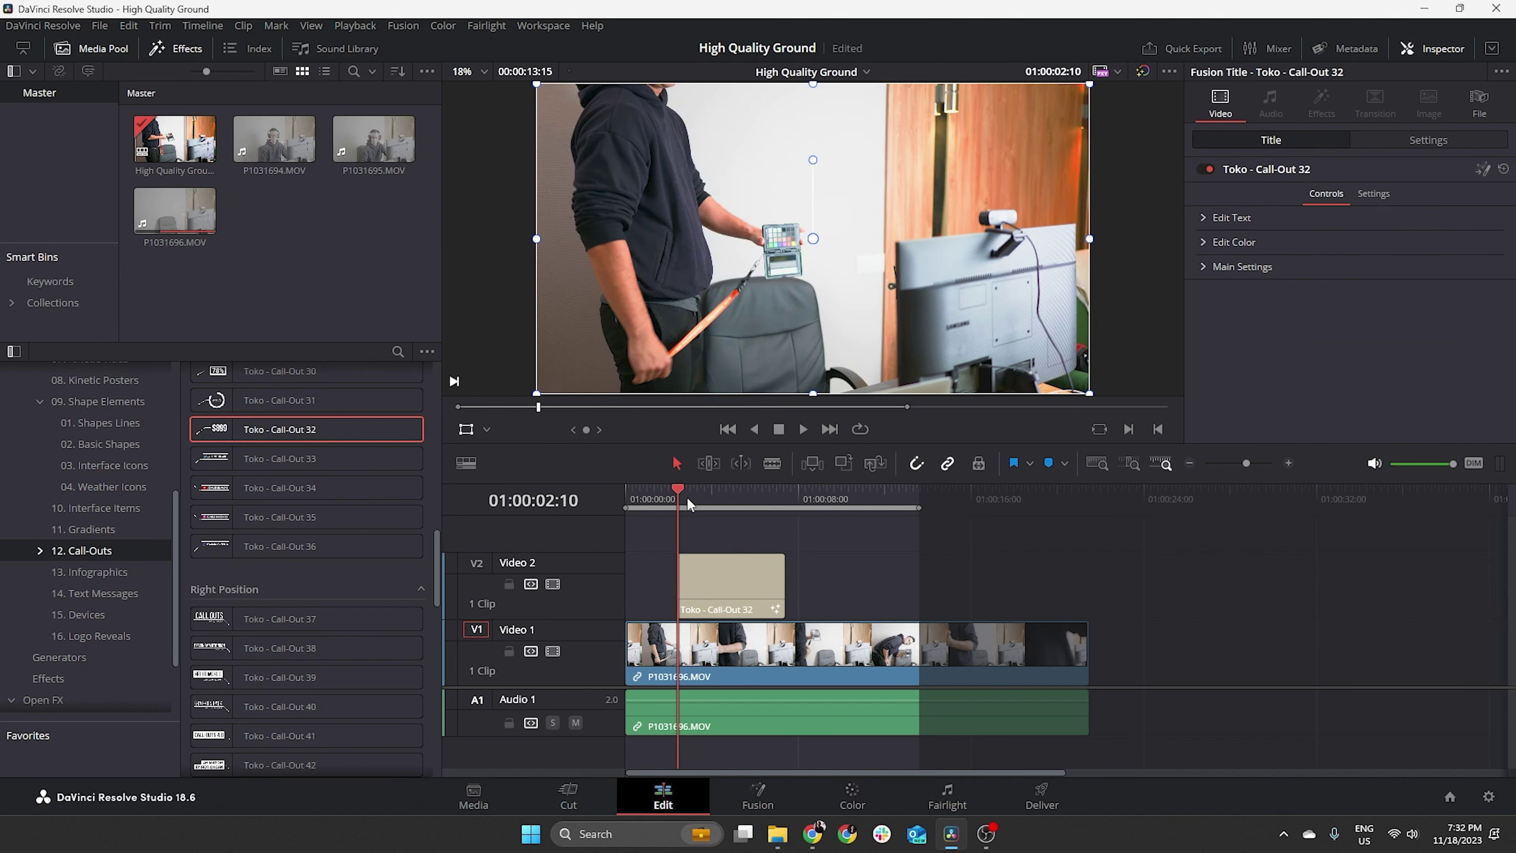
left_click(710, 495)
left_click_drag(712, 495, 726, 494)
- Move the price call-out up and right, scale it down, and nudge it into place
left_click_drag(836, 249, 926, 209)
left_click_drag(1181, 351, 1092, 300)
left_click_drag(928, 206, 884, 212)
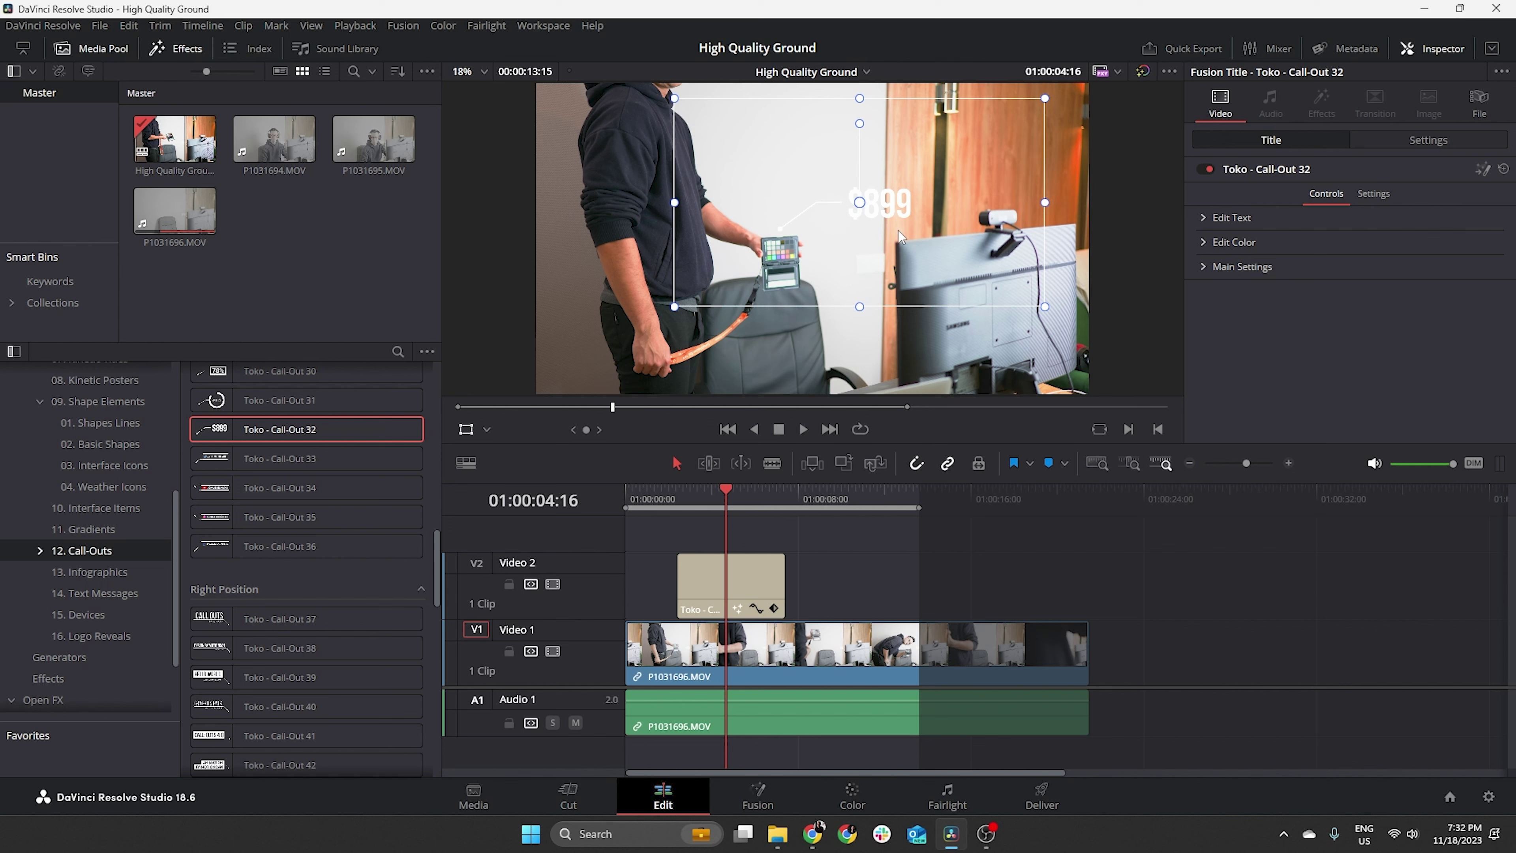
left_click_drag(889, 198, 889, 195)
mouse_move(727, 499)
left_mouse_down()
mouse_move(697, 499)
mouse_move(755, 499)
left_mouse_up()
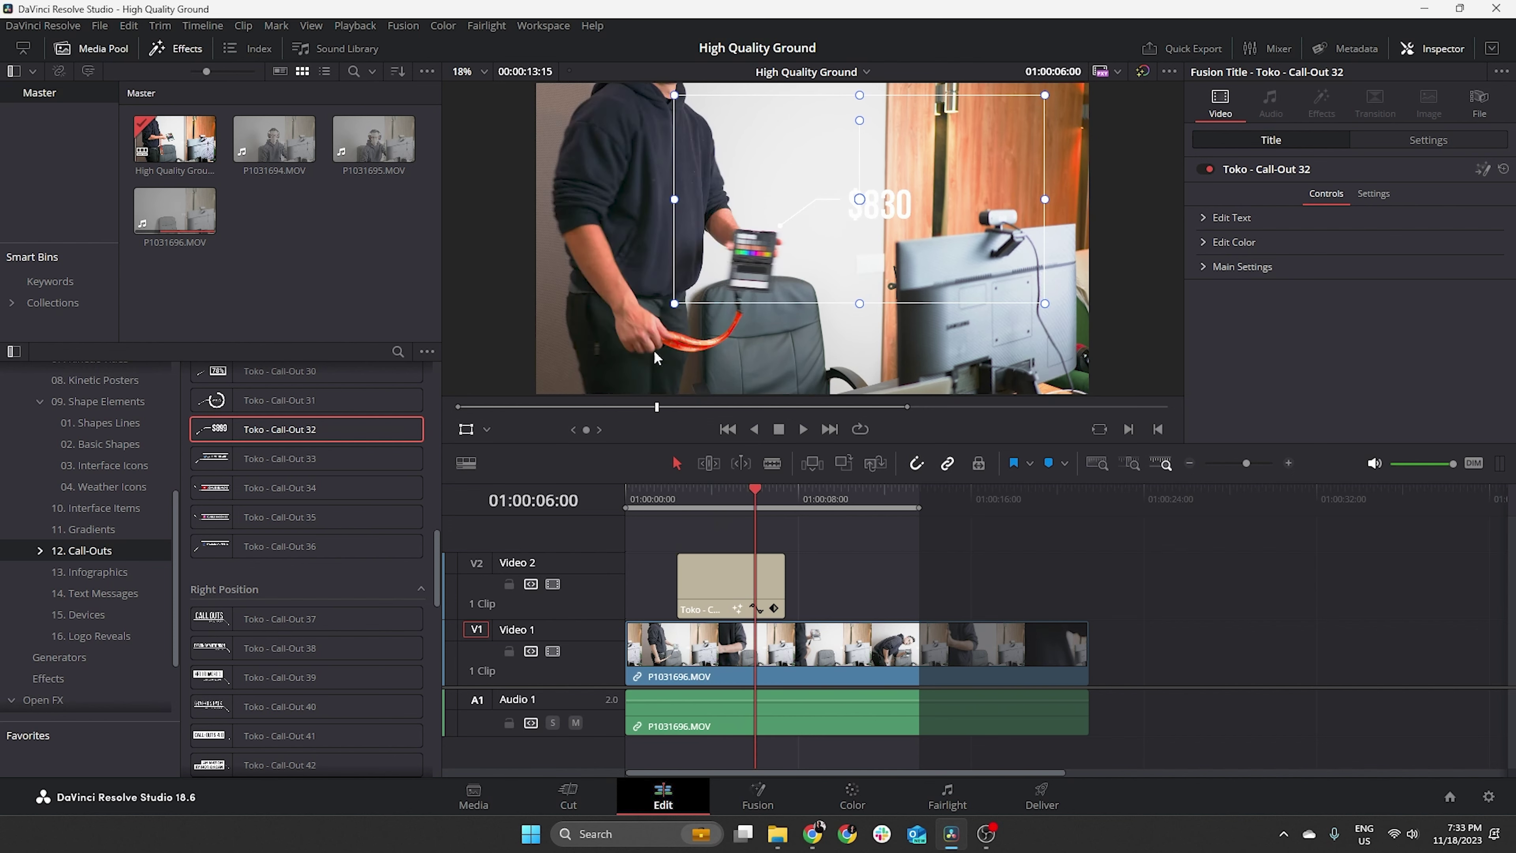
left_click_drag(912, 223, 904, 224)
- Enlarge, tilt clockwise, shrink and shift left the $830 call-out
left_click(466, 430)
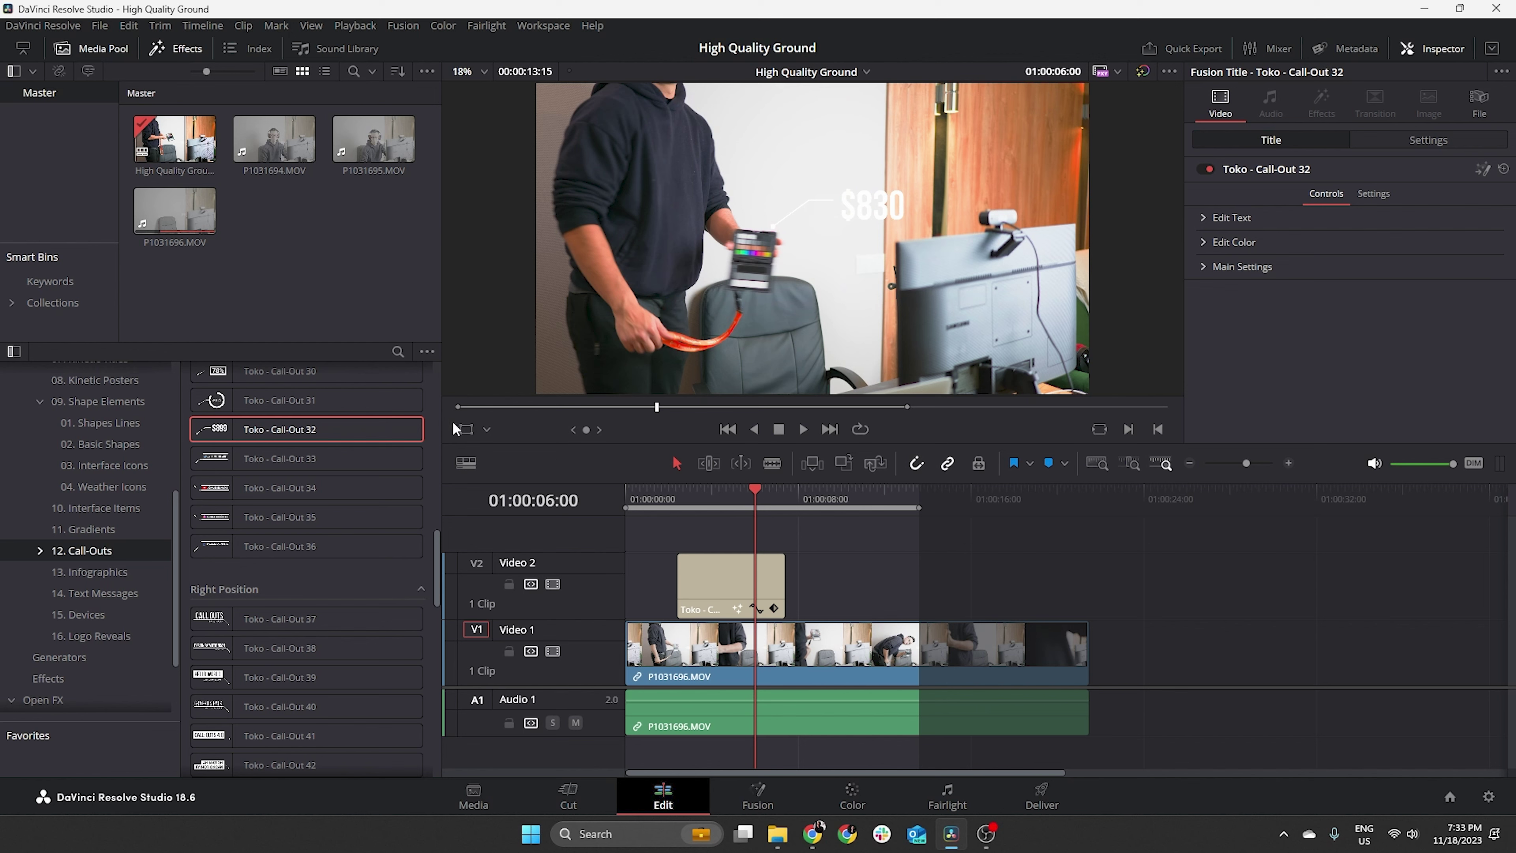
left_click(467, 430)
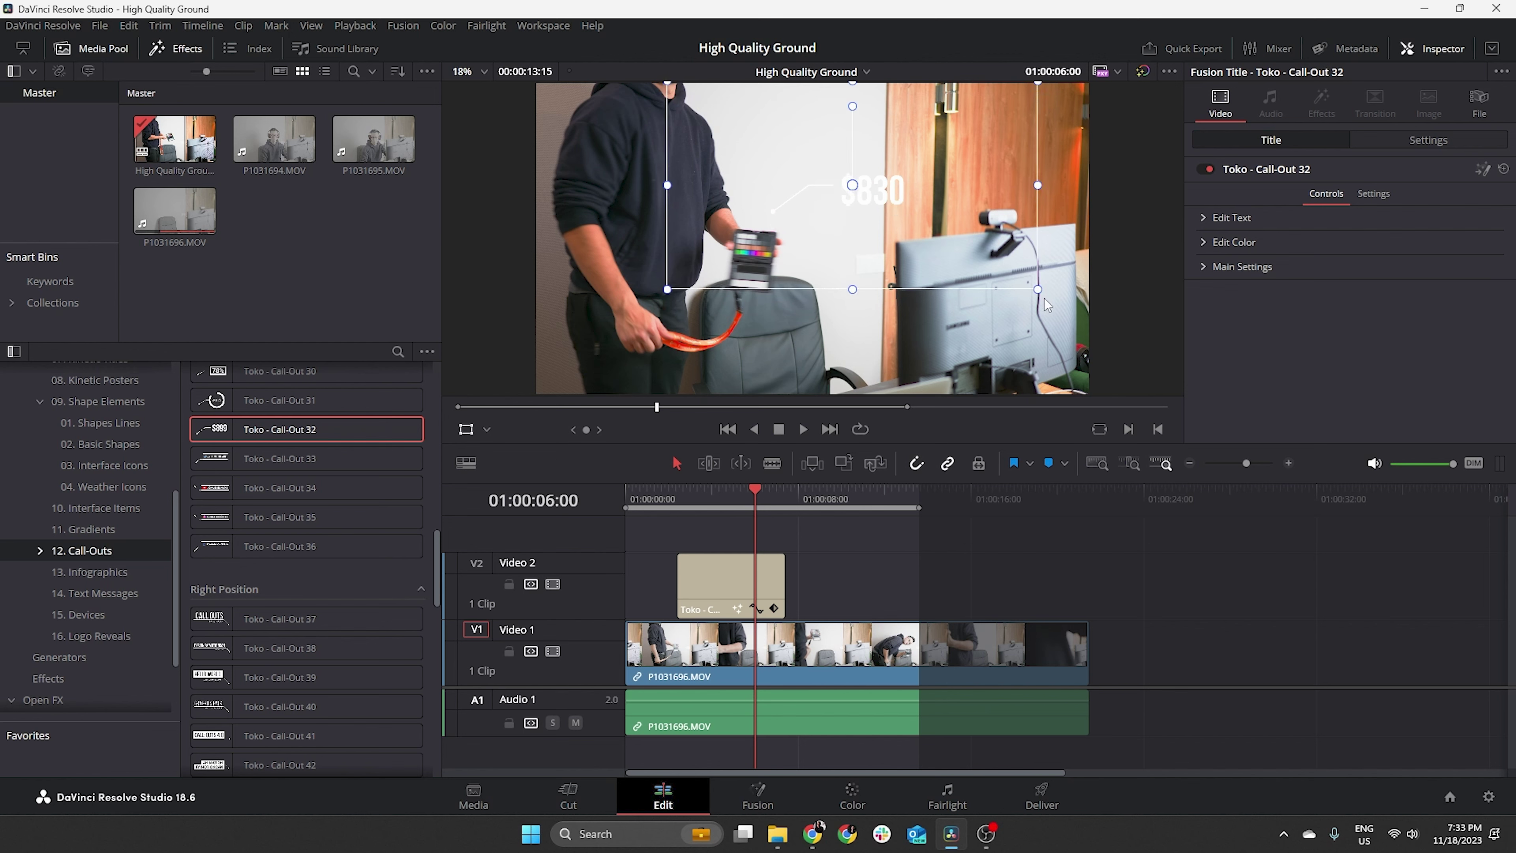
left_click_drag(1038, 288, 1182, 372)
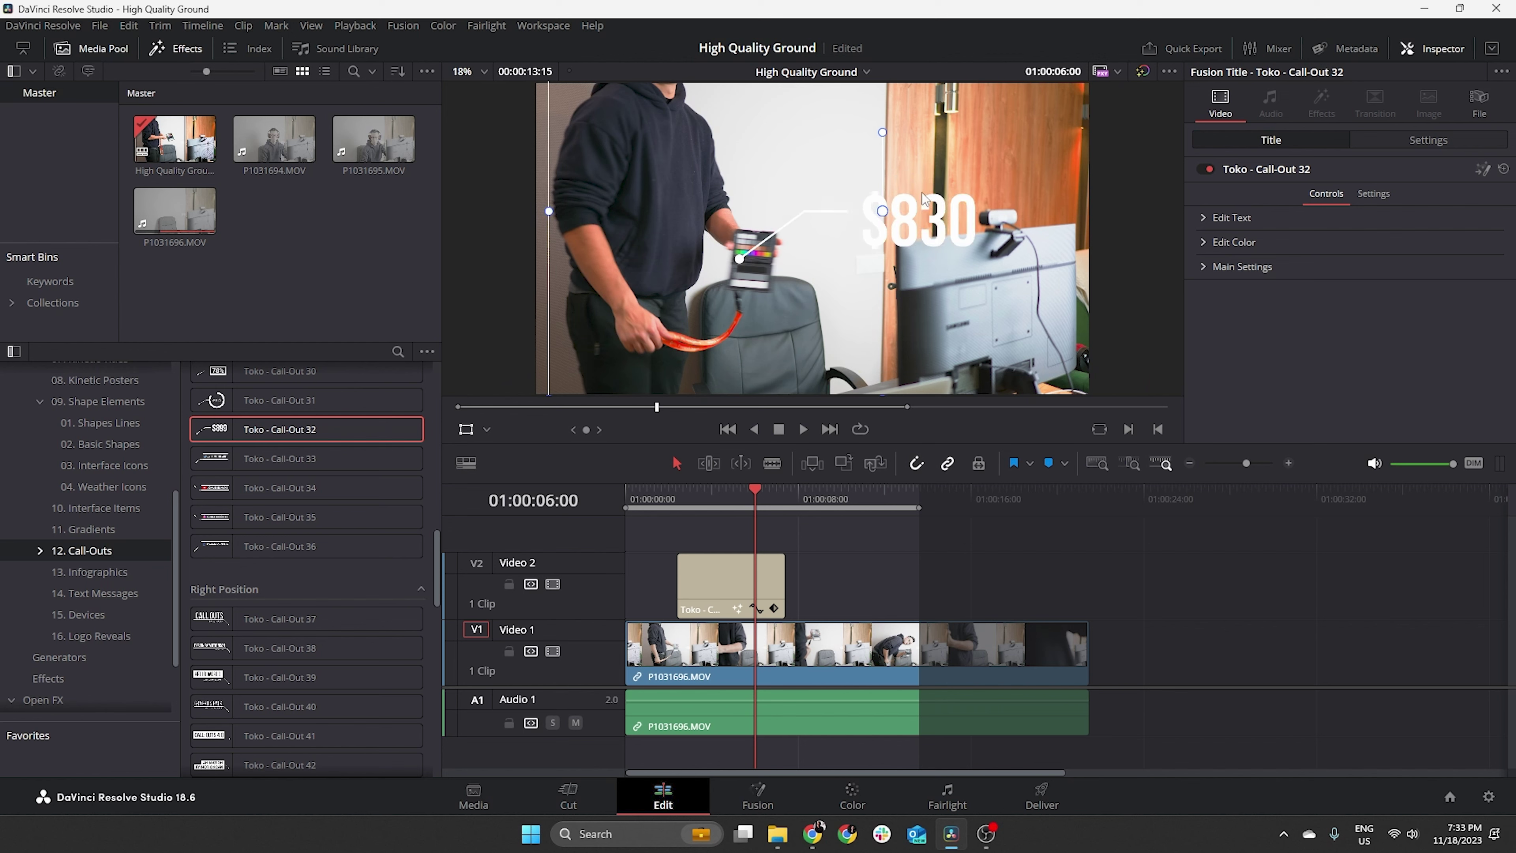
left_click_drag(884, 134, 921, 135)
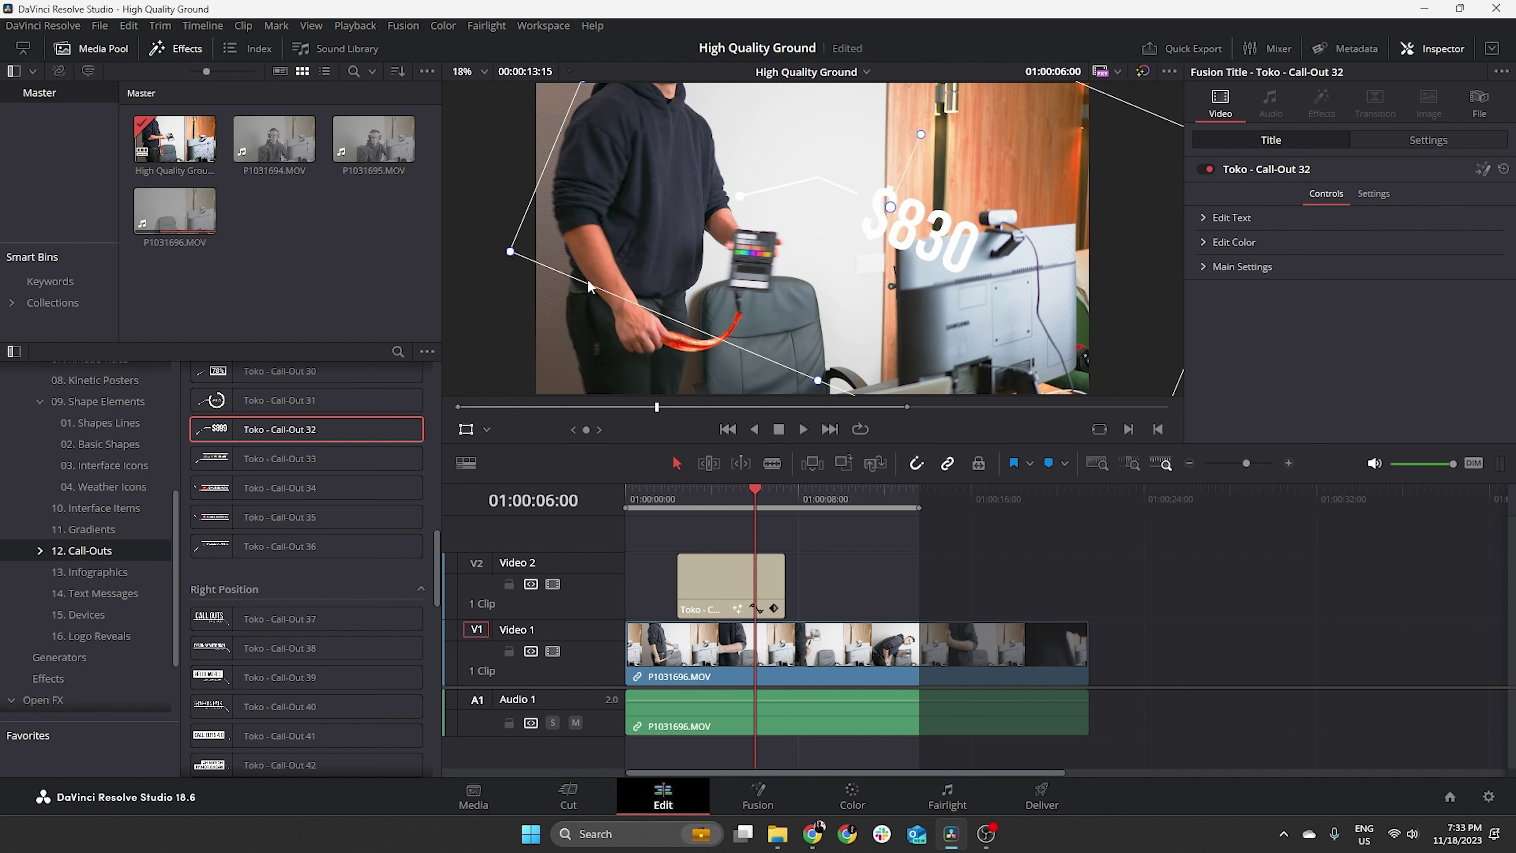
left_click_drag(501, 261, 666, 215)
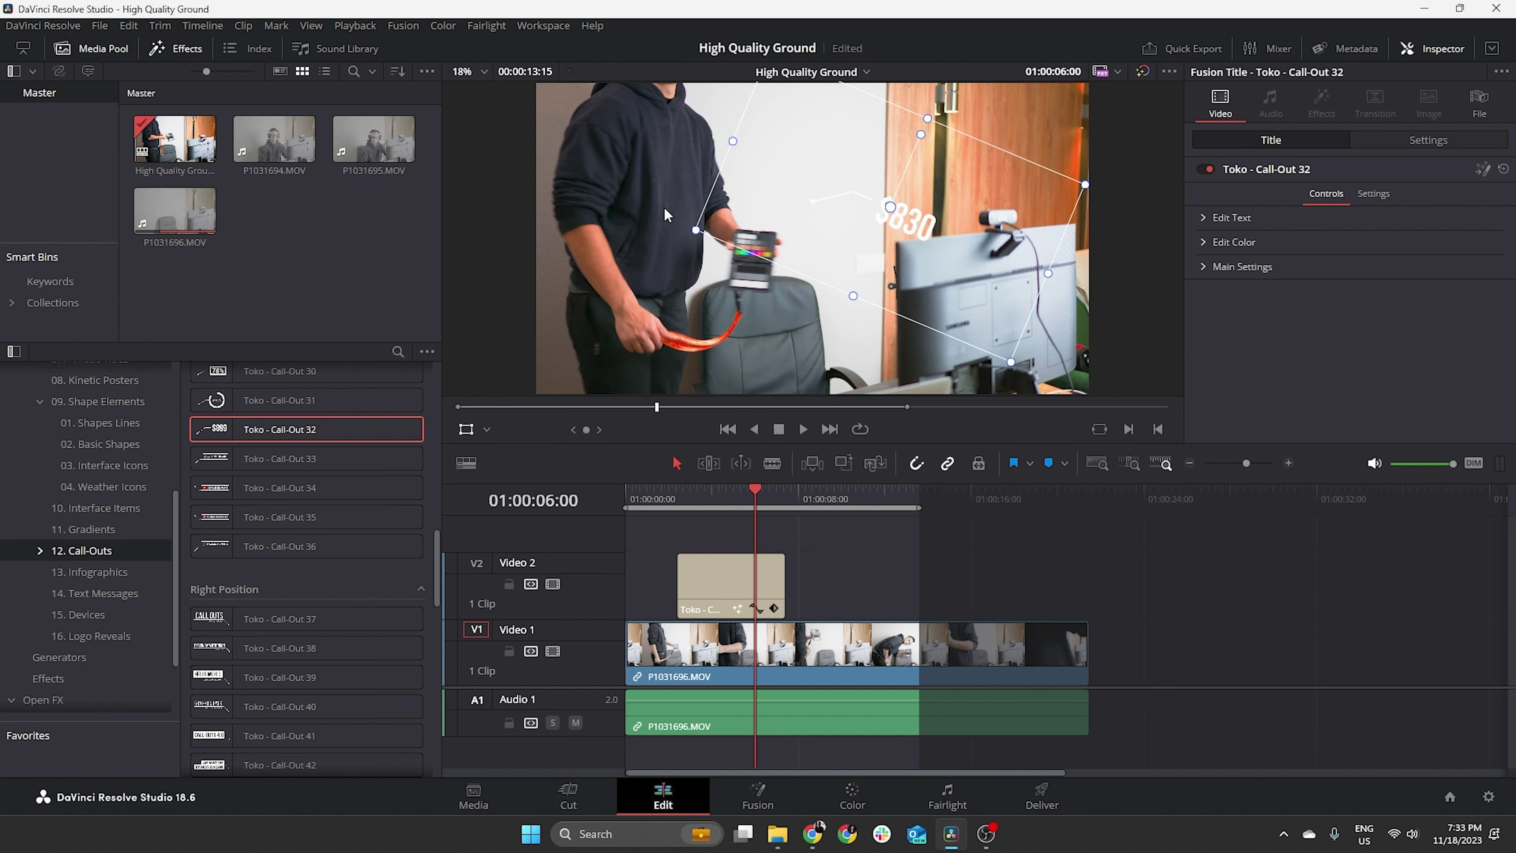
left_click_drag(901, 213, 855, 223)
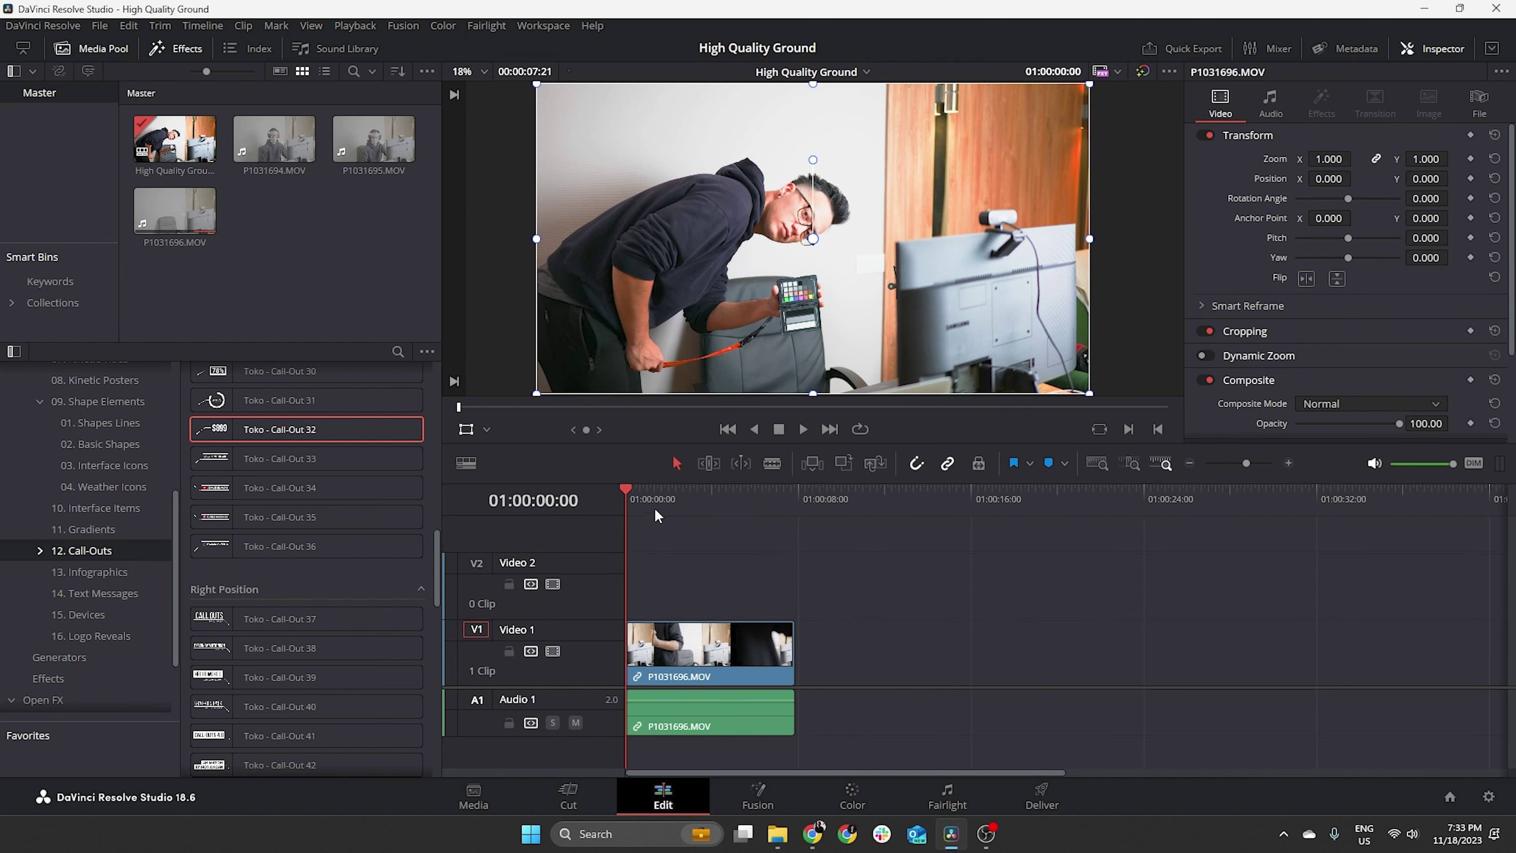
left_click_drag(653, 487, 676, 488)
- Scroll the Infographics presets, then browse Text Messages and Devices, ending on 16. Logo Reveals
scroll(213, 582, "down", 10)
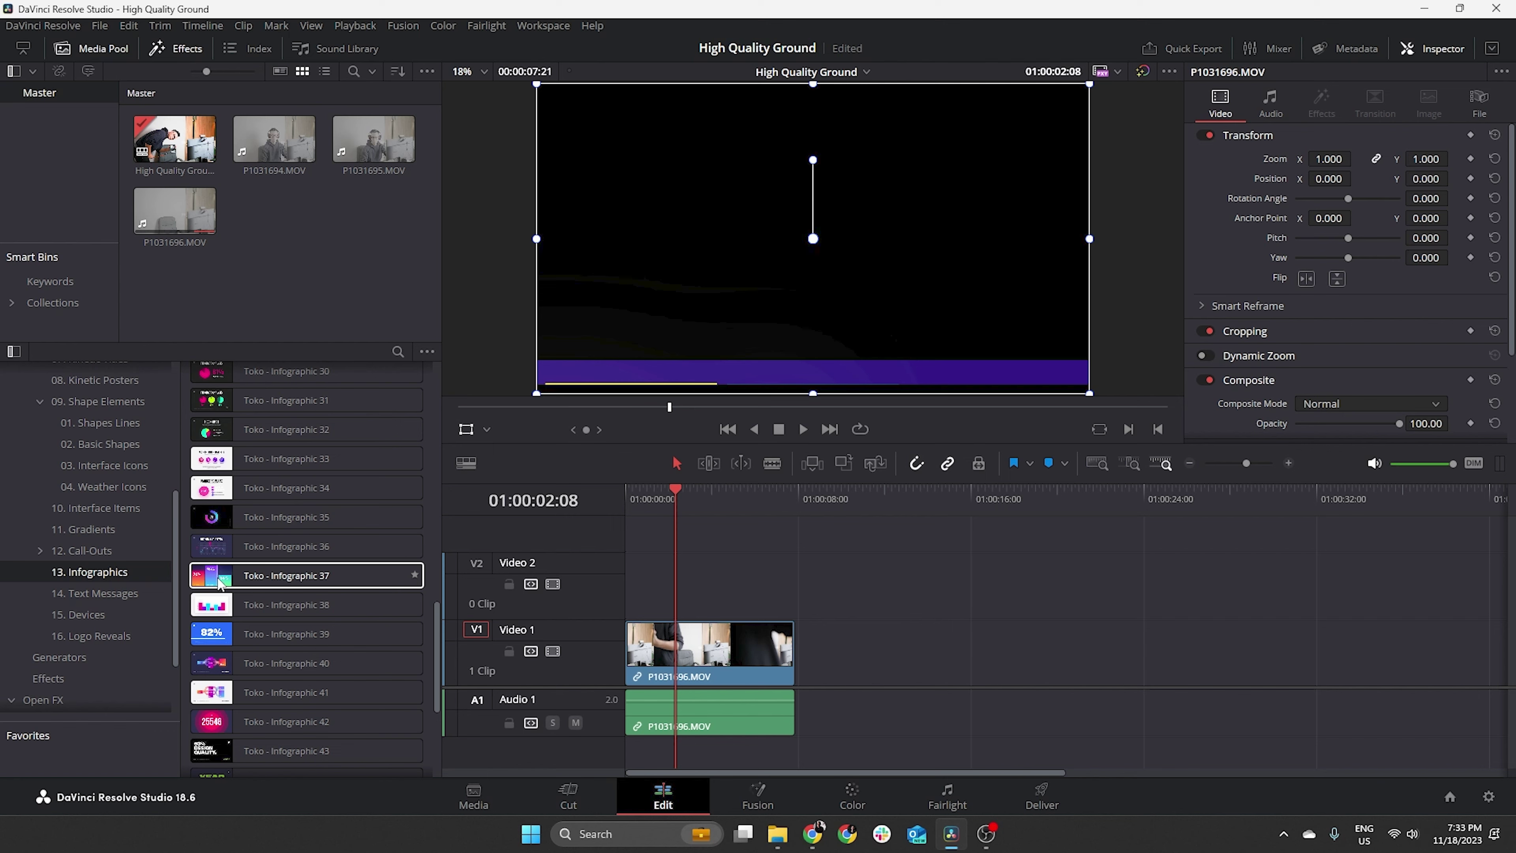
scroll(343, 578, "down", 4)
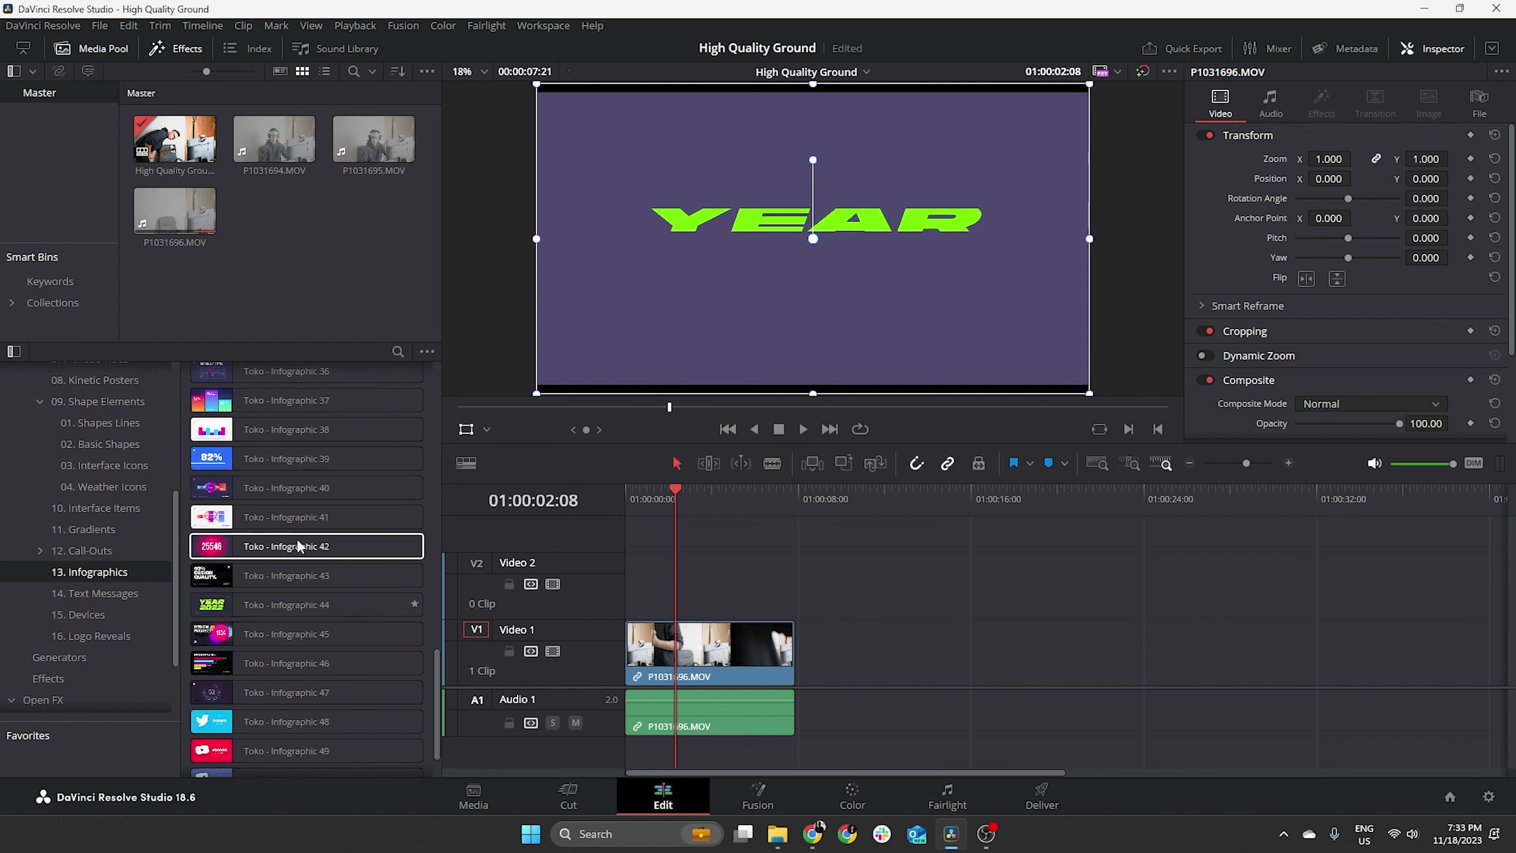
scroll(298, 540, "down", 2)
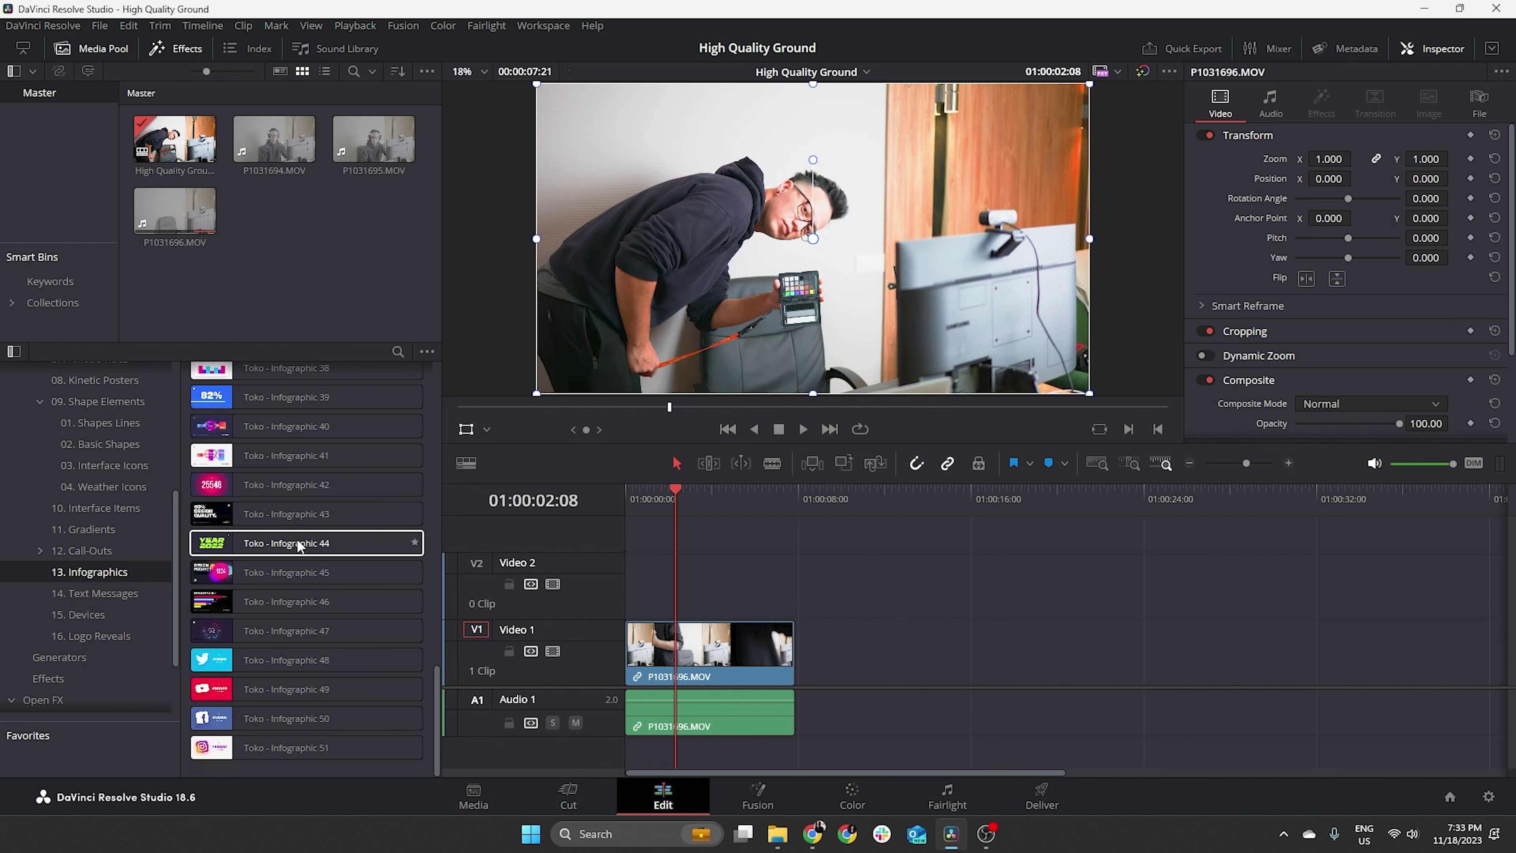
left_click(98, 594)
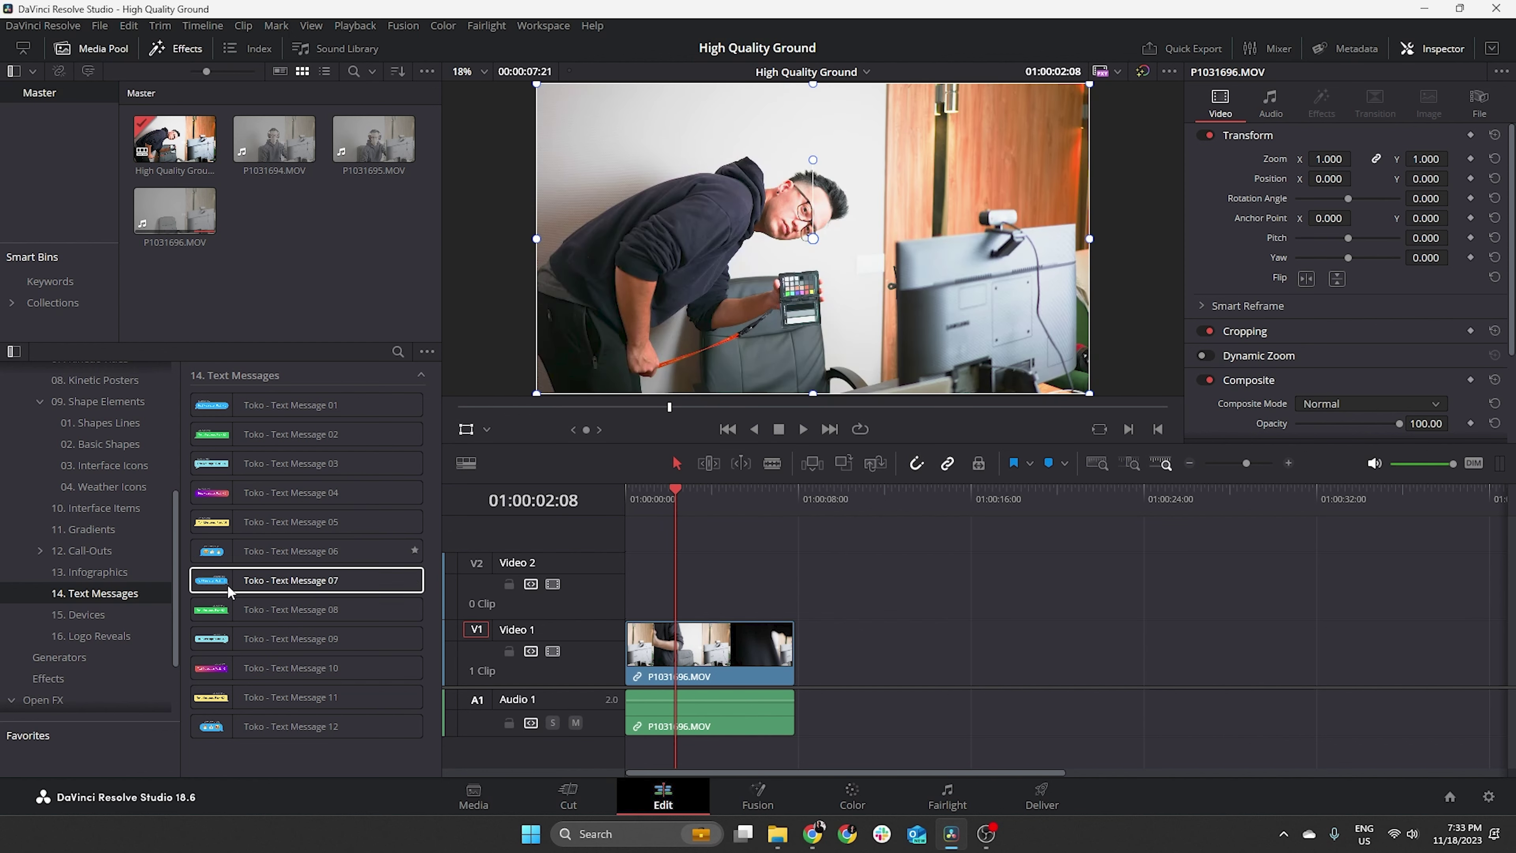
left_click(103, 610)
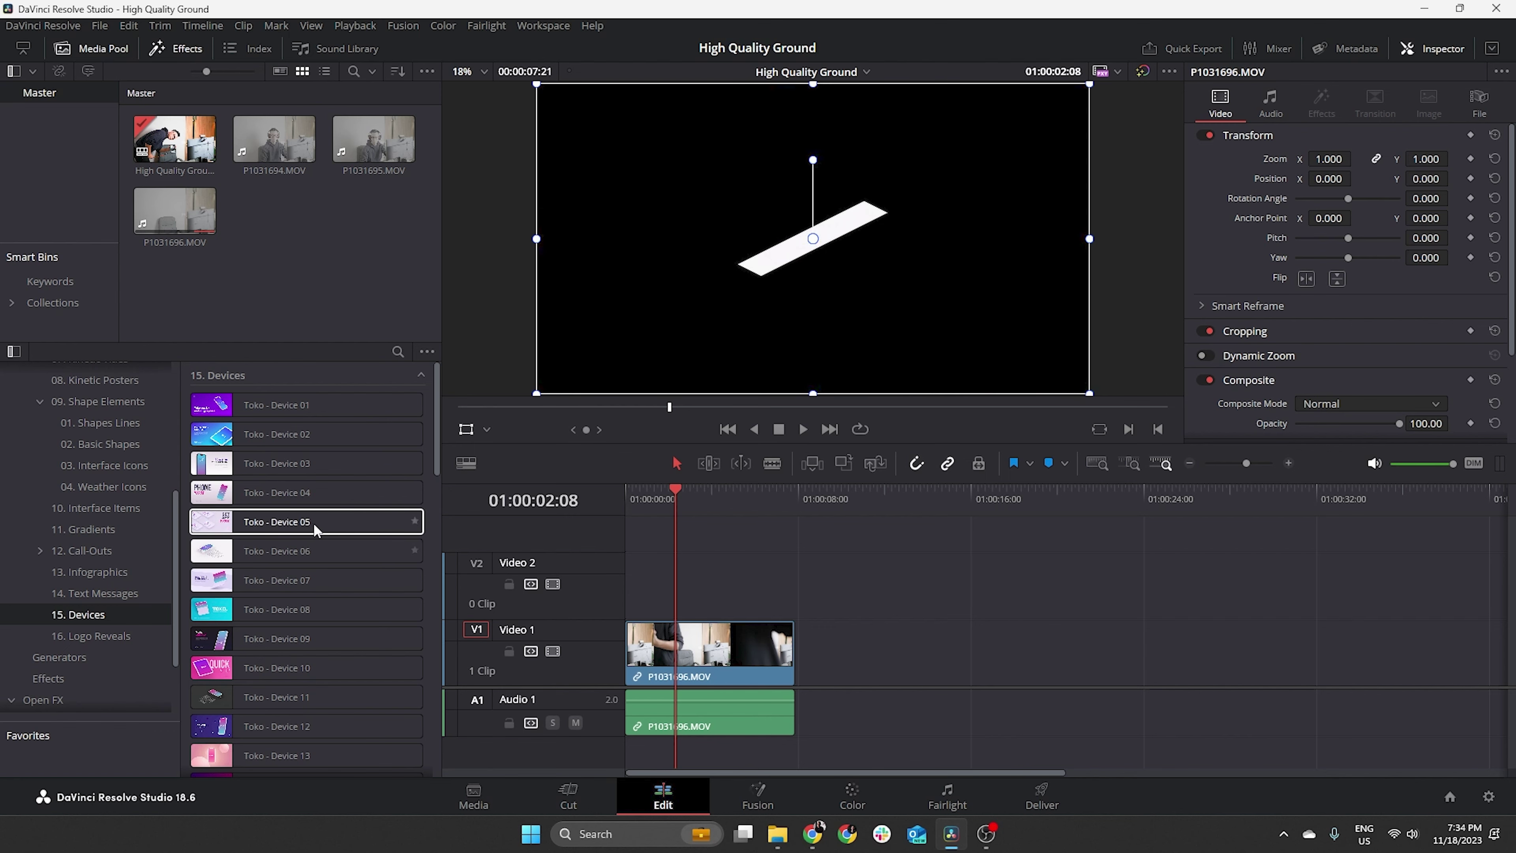
left_click(67, 632)
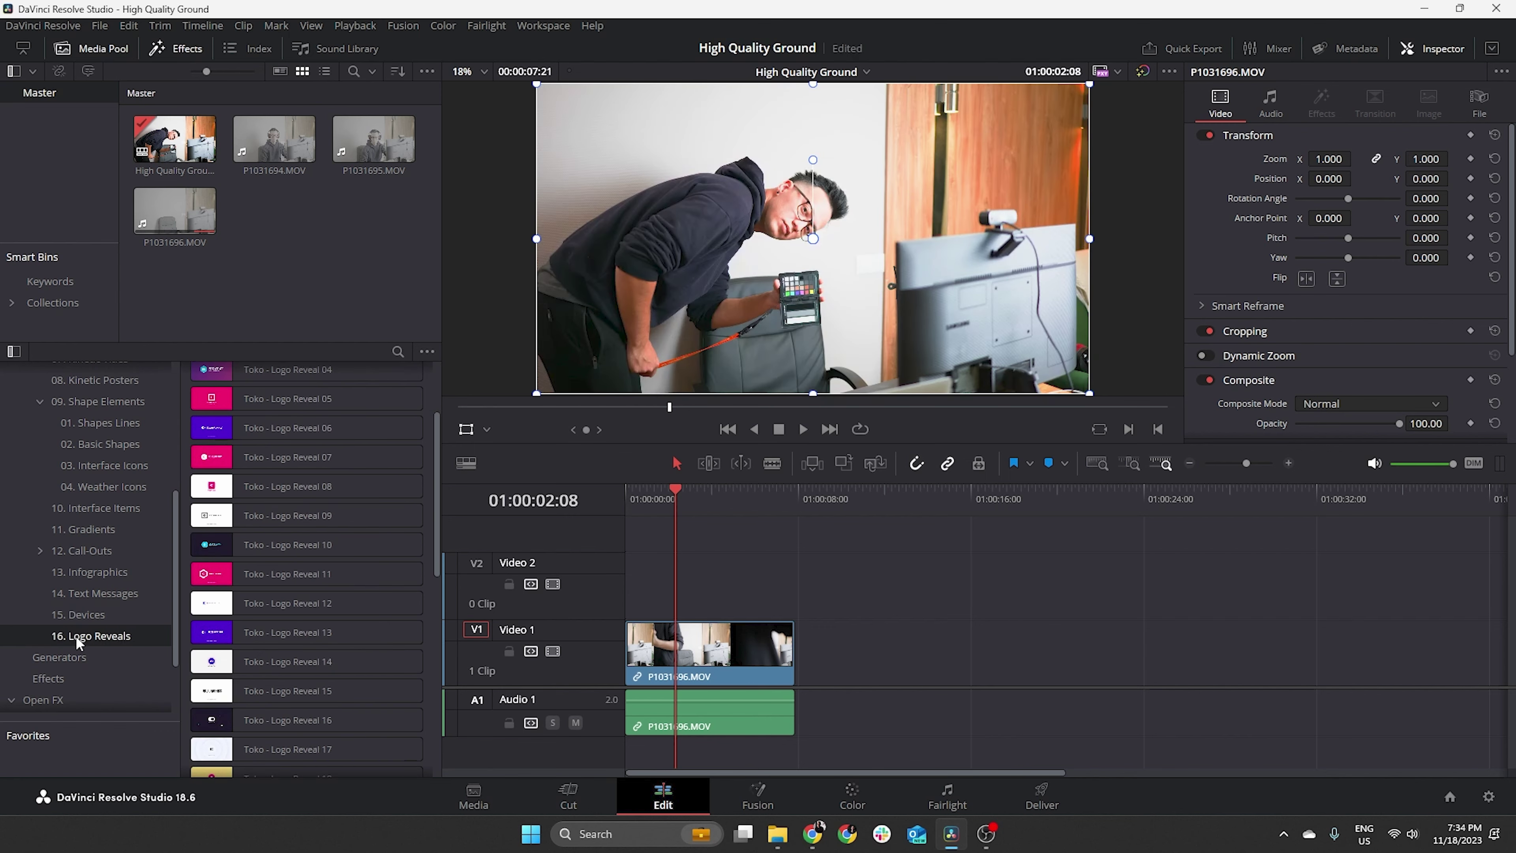
scroll(268, 567, "up", 3)
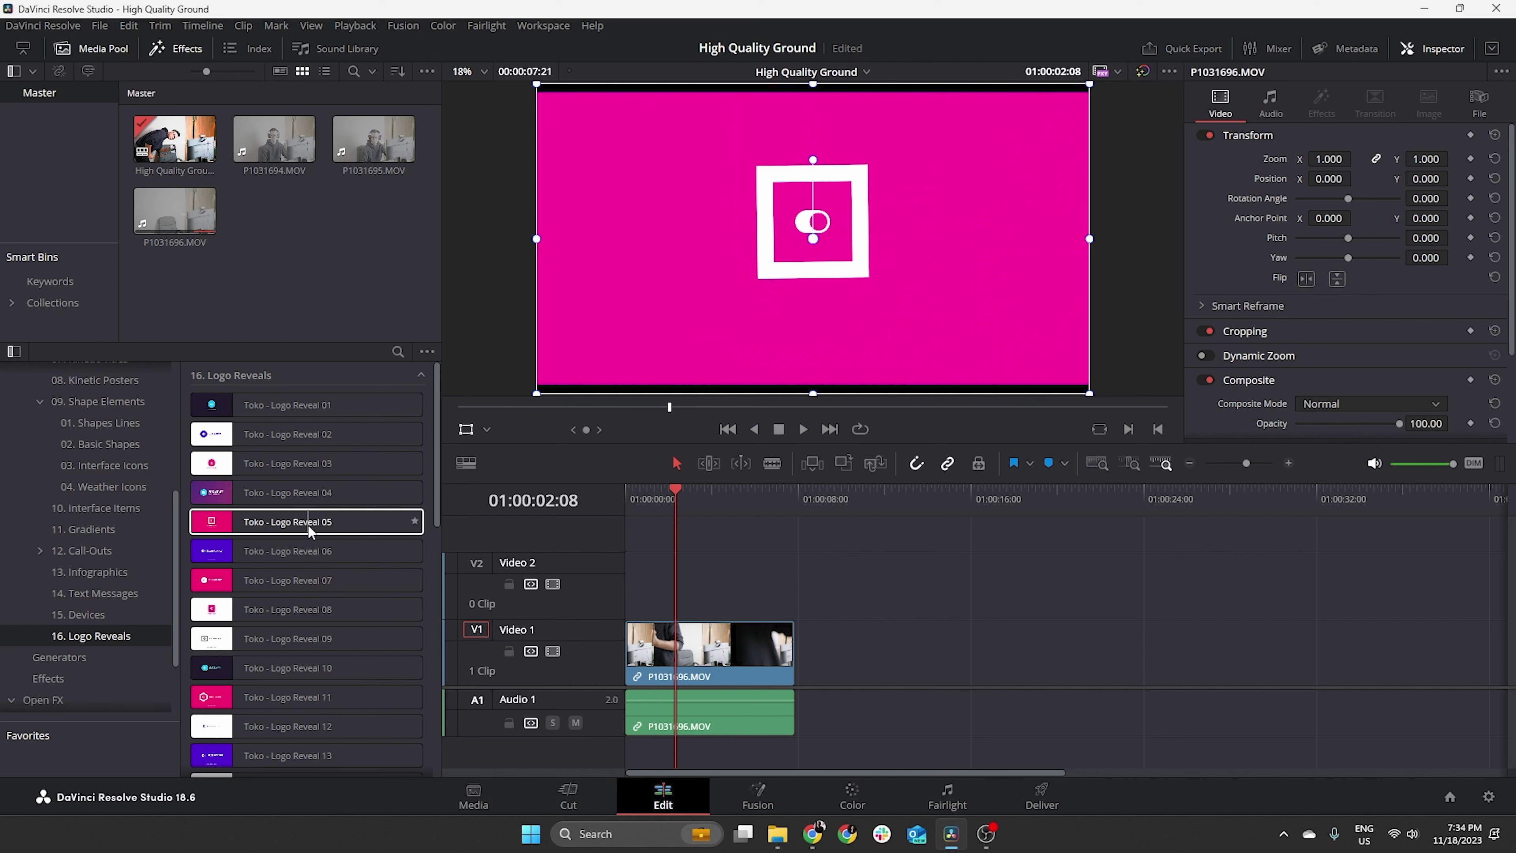
scroll(365, 504, "down", 5)
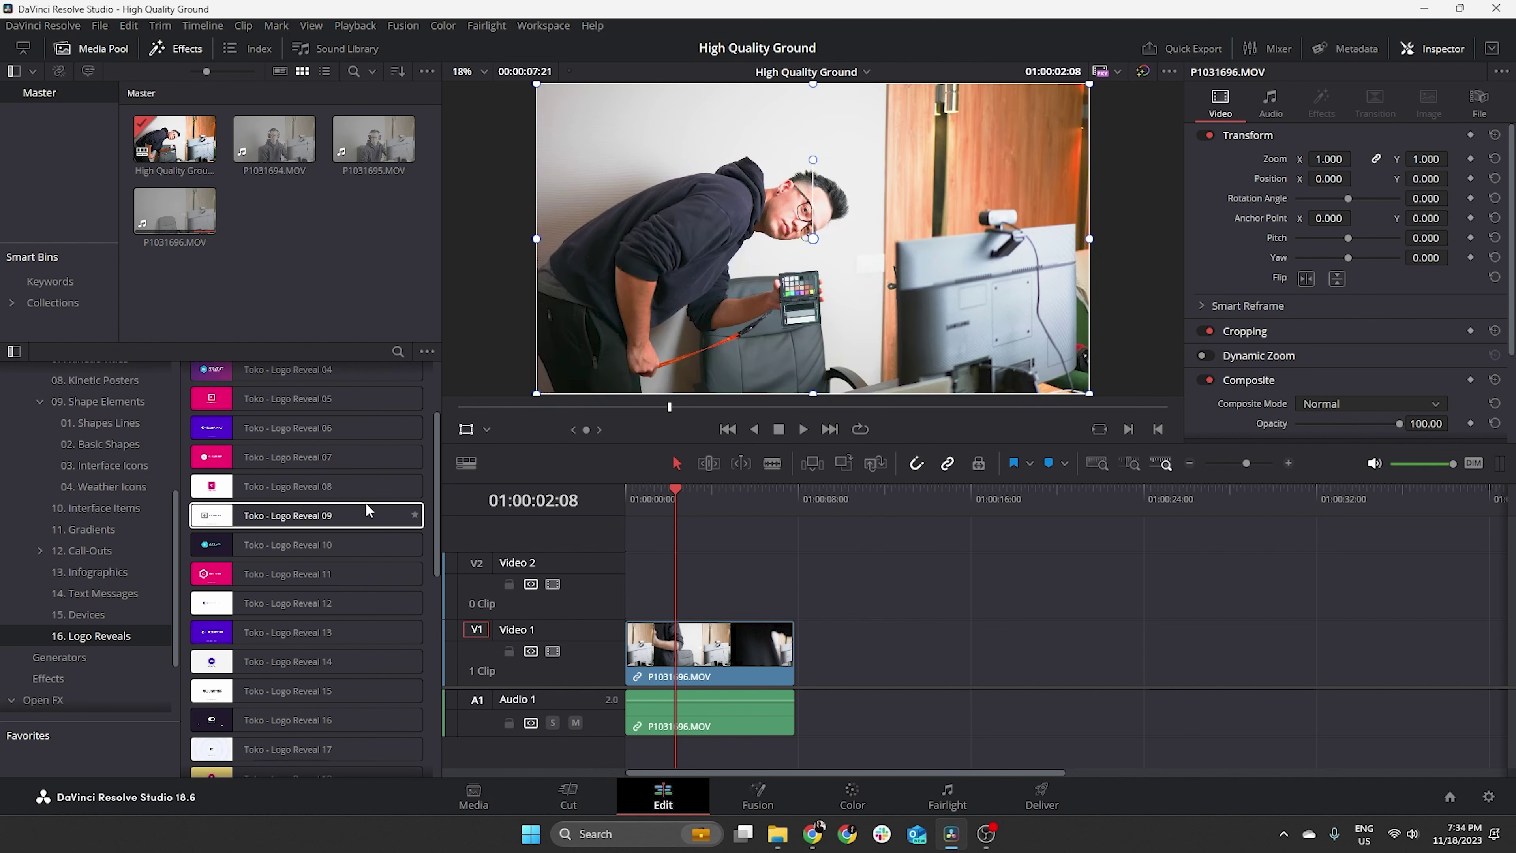
scroll(275, 508, "up", 1)
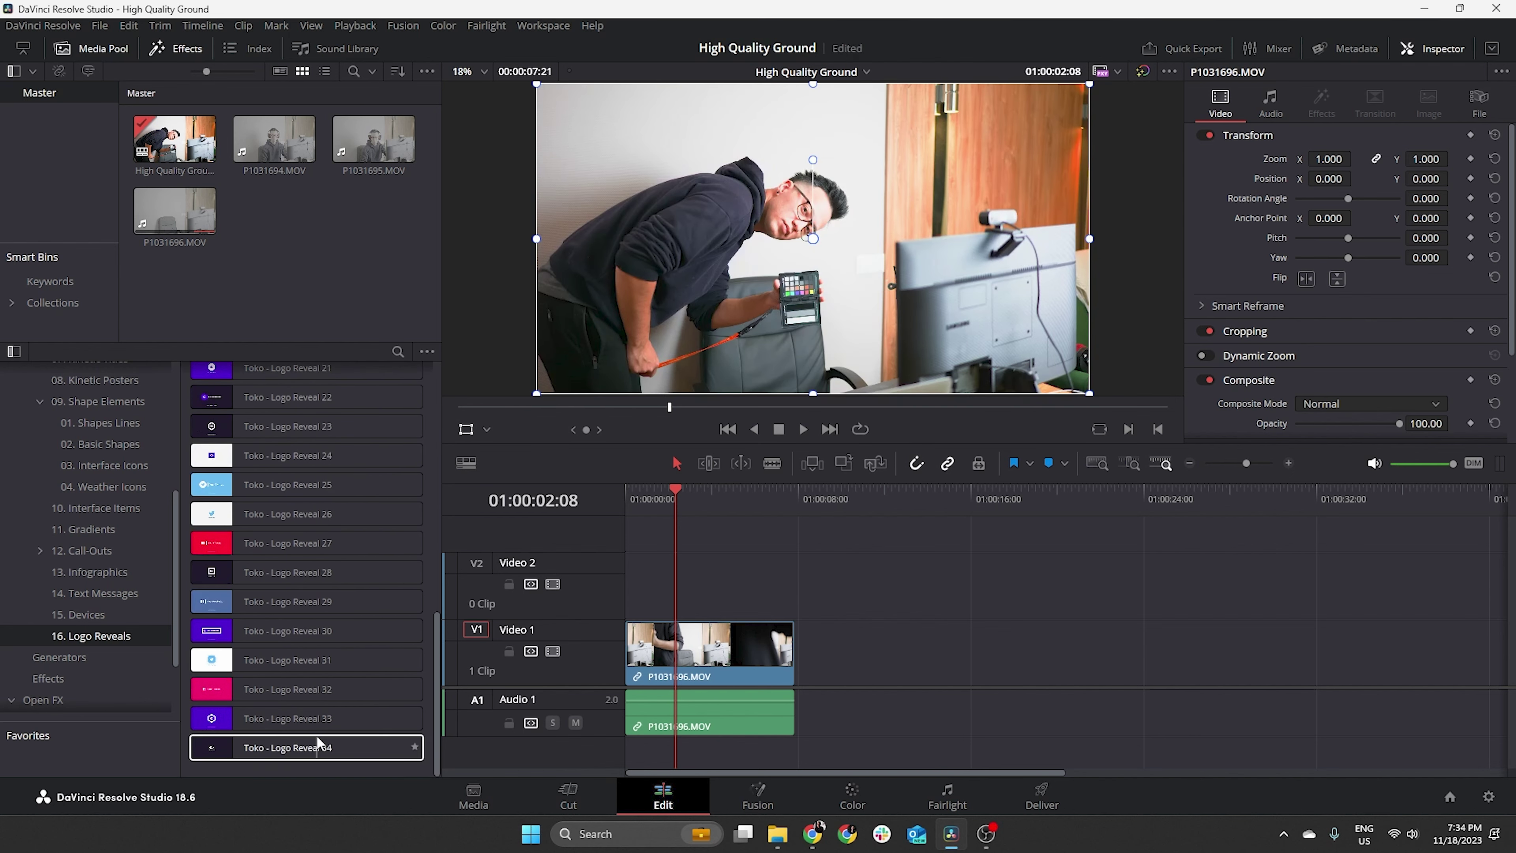
scroll(316, 740, "up", 3)
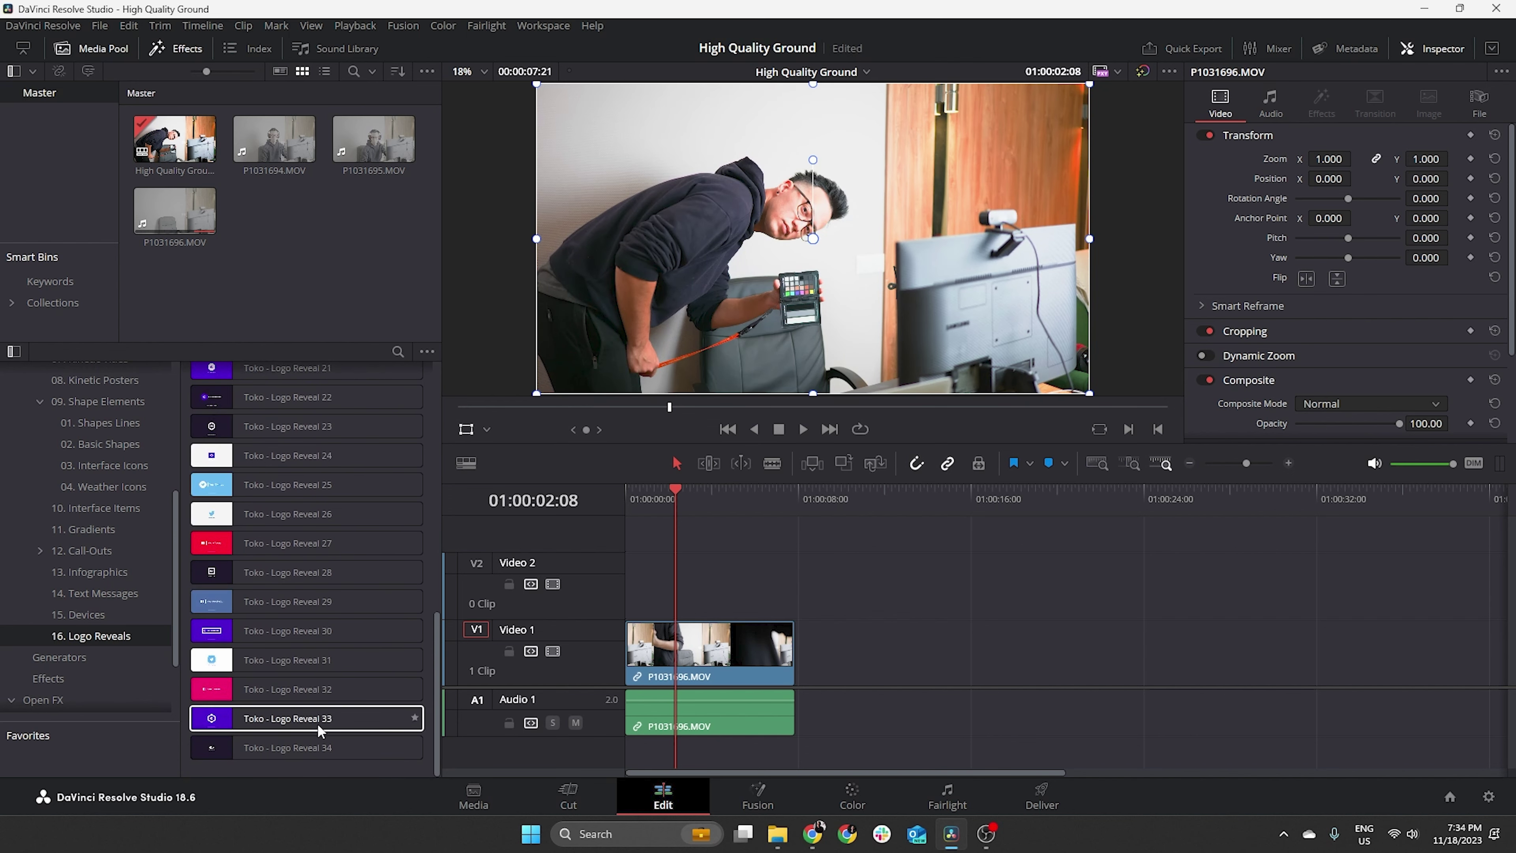
scroll(307, 533, "up", 4)
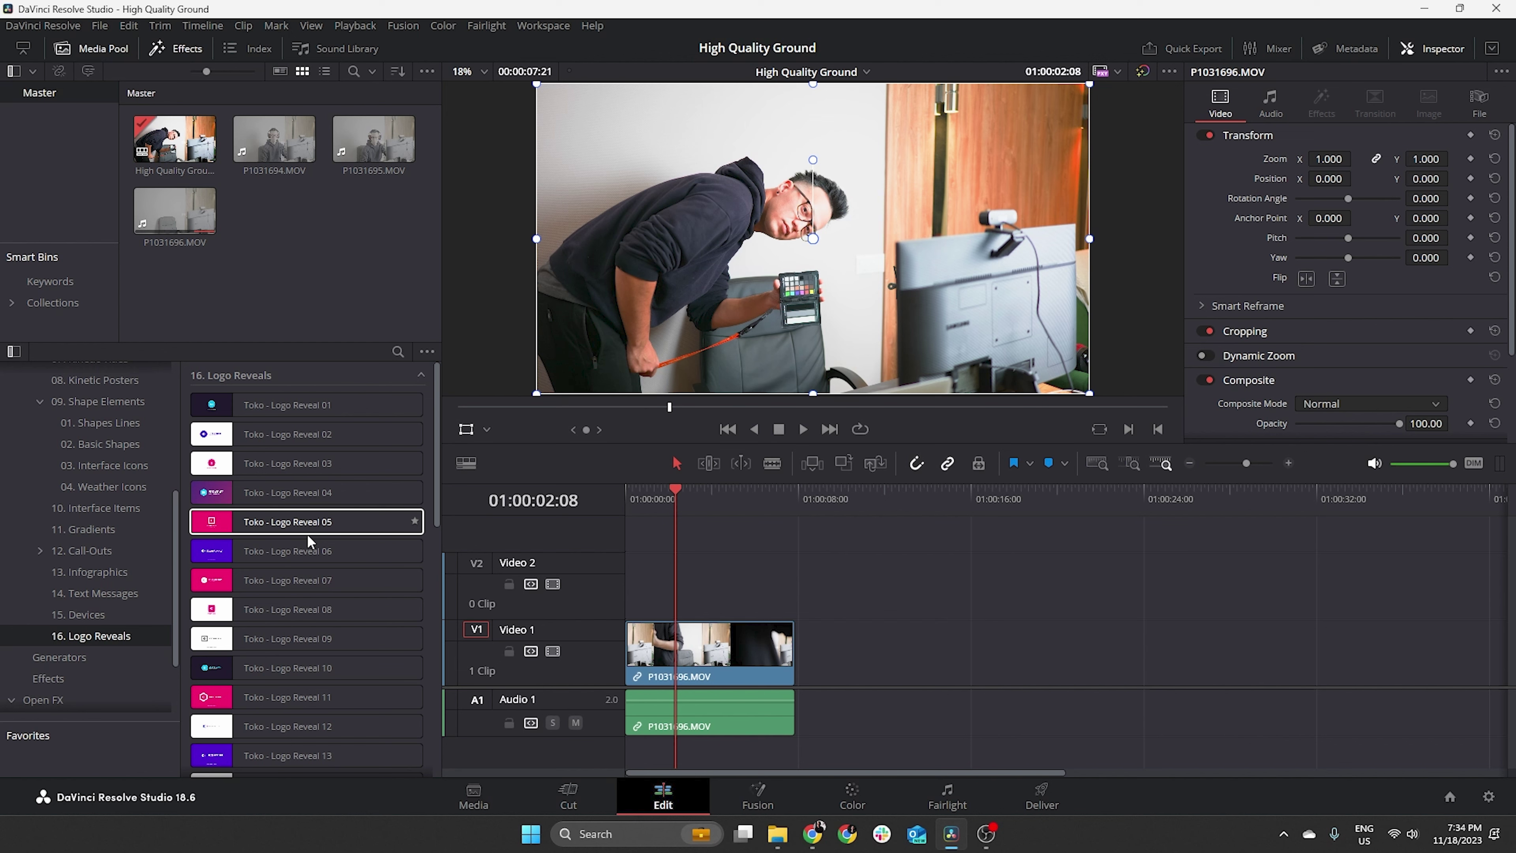
scroll(162, 547, "down", 2)
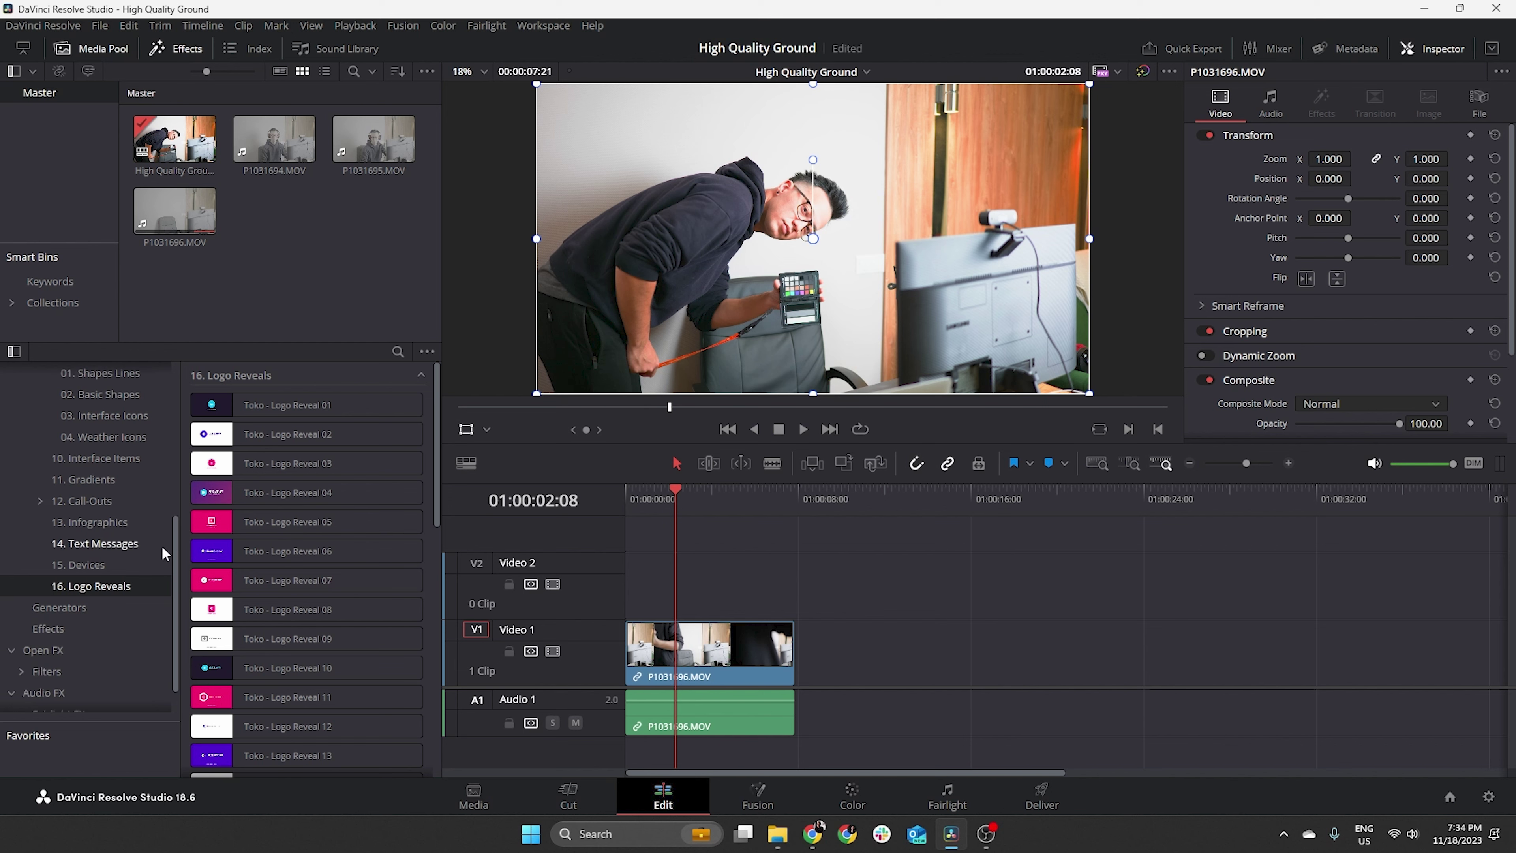
scroll(162, 548, "up", 5)
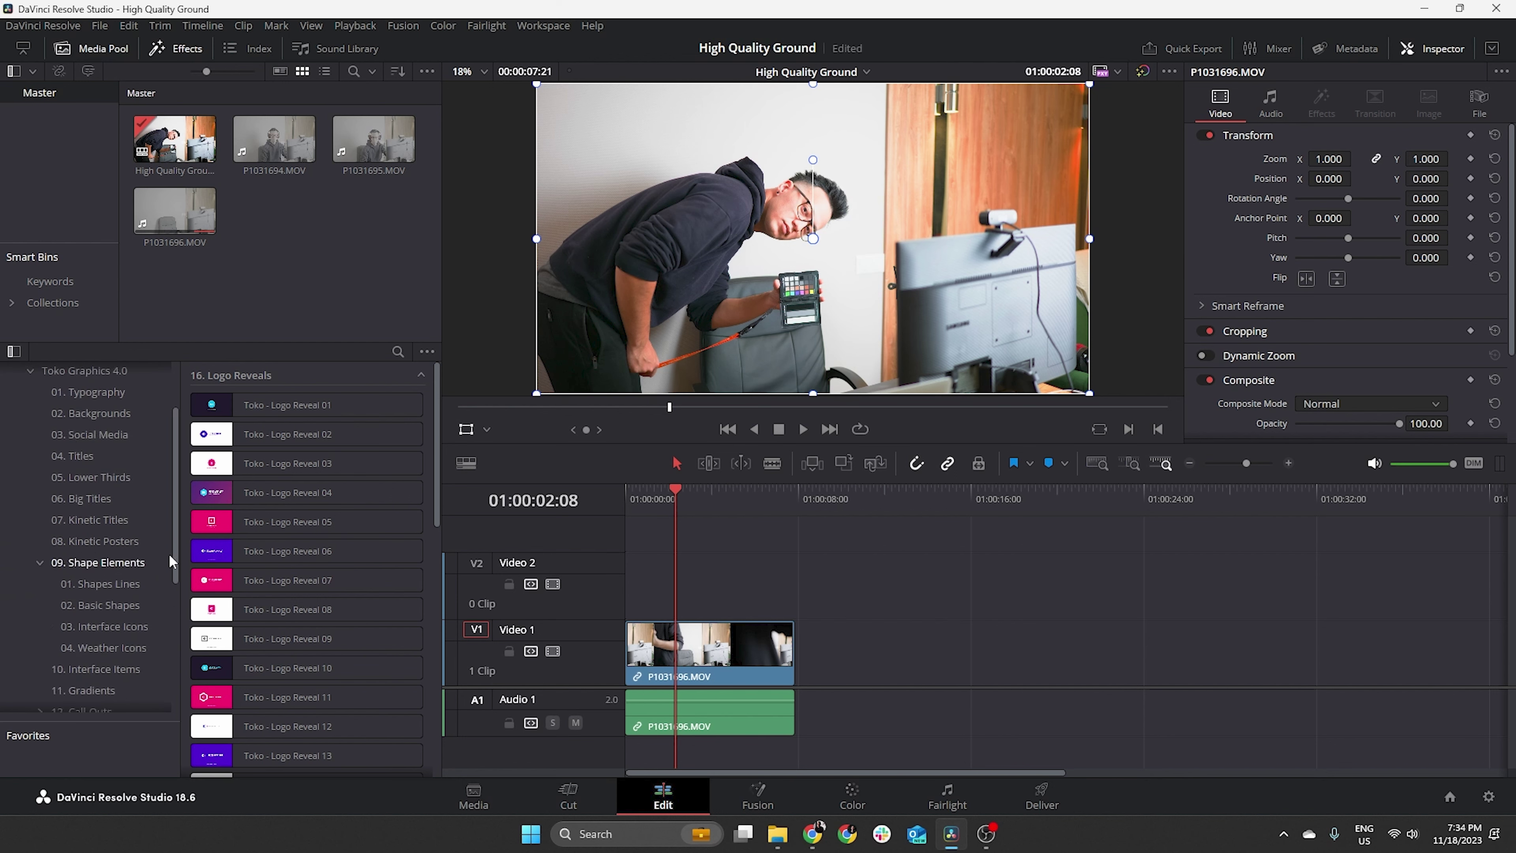
scroll(169, 561, "down", 2)
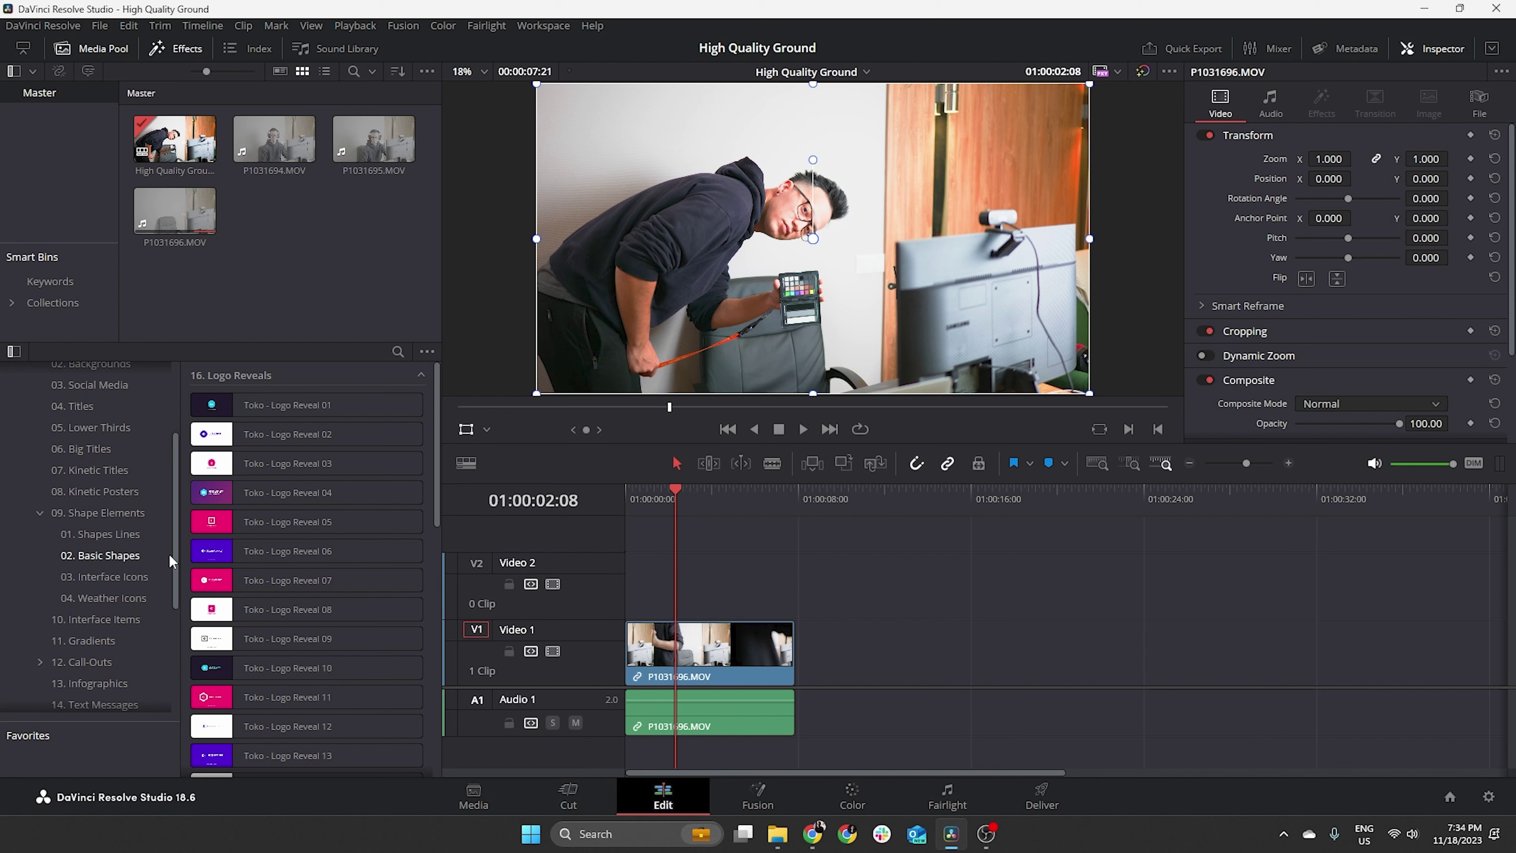
- Return to the 09. Shape Elements line presets and preview Toko - Shape Line 05
scroll(168, 553, "up", 2)
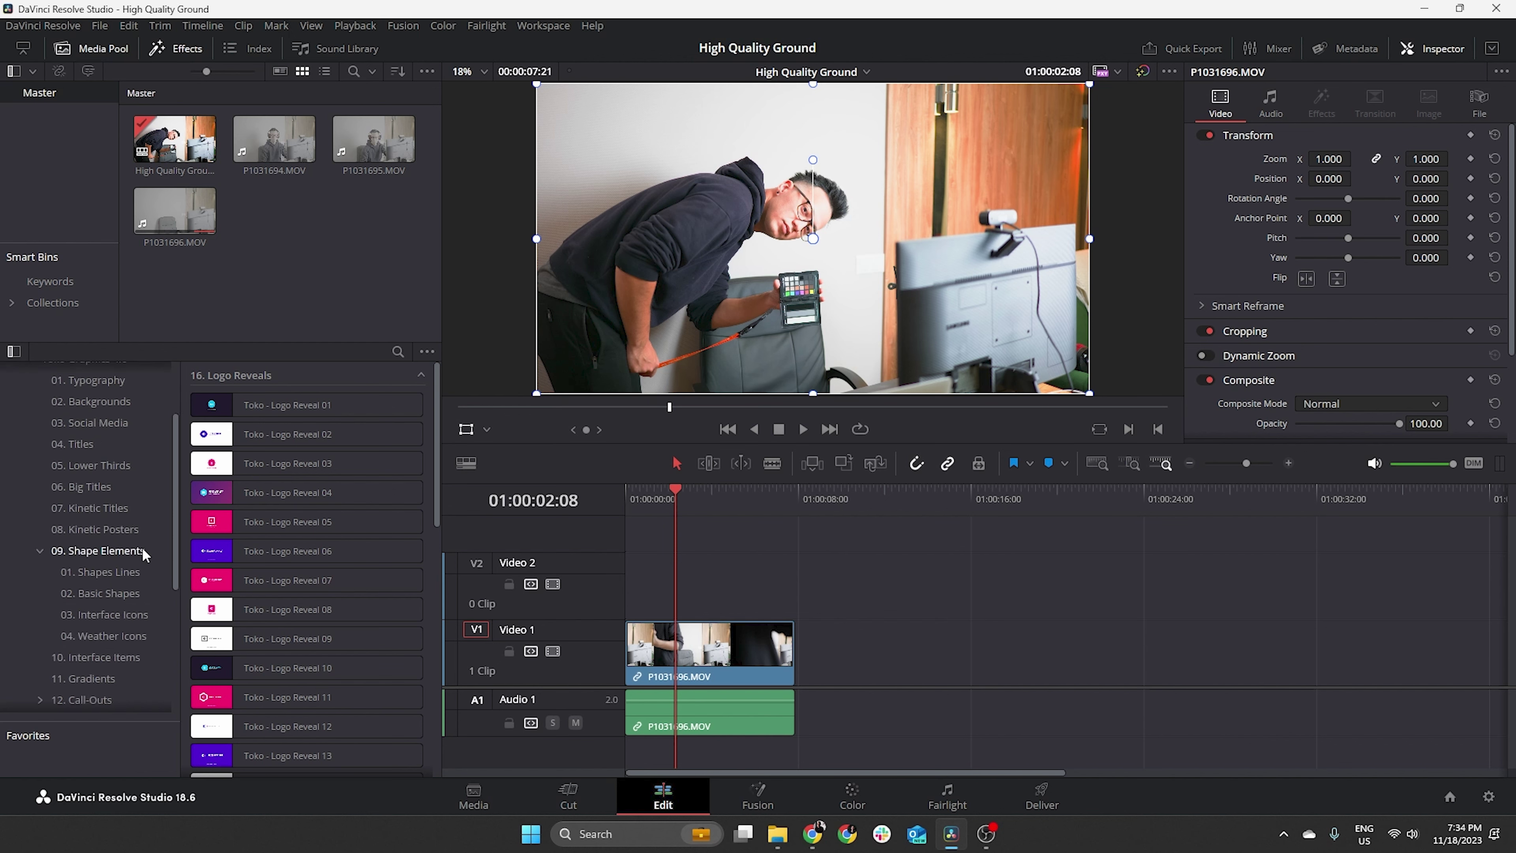
left_click(34, 552)
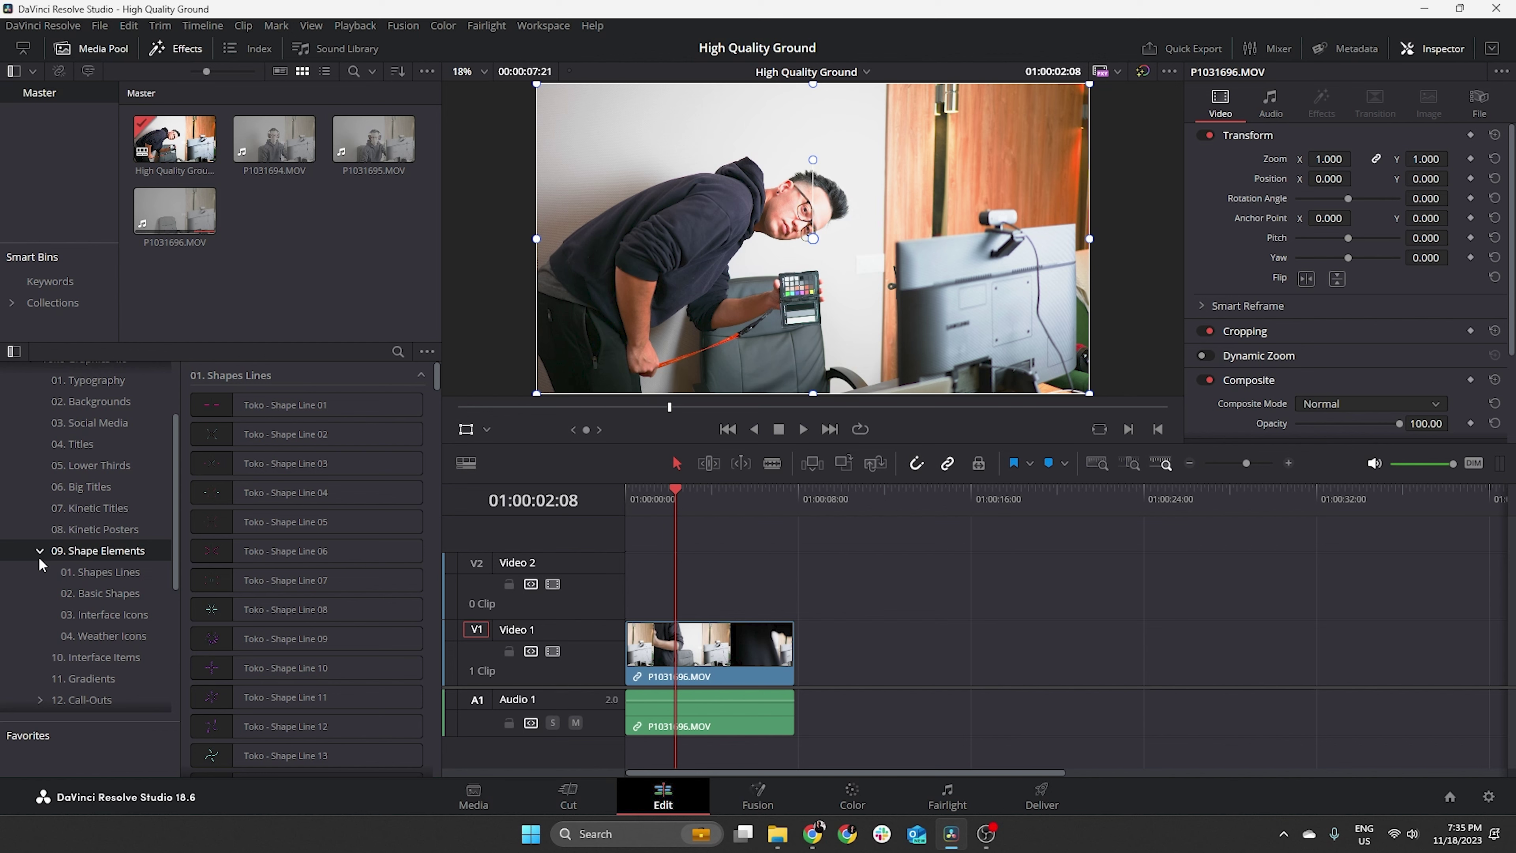
left_click(196, 515)
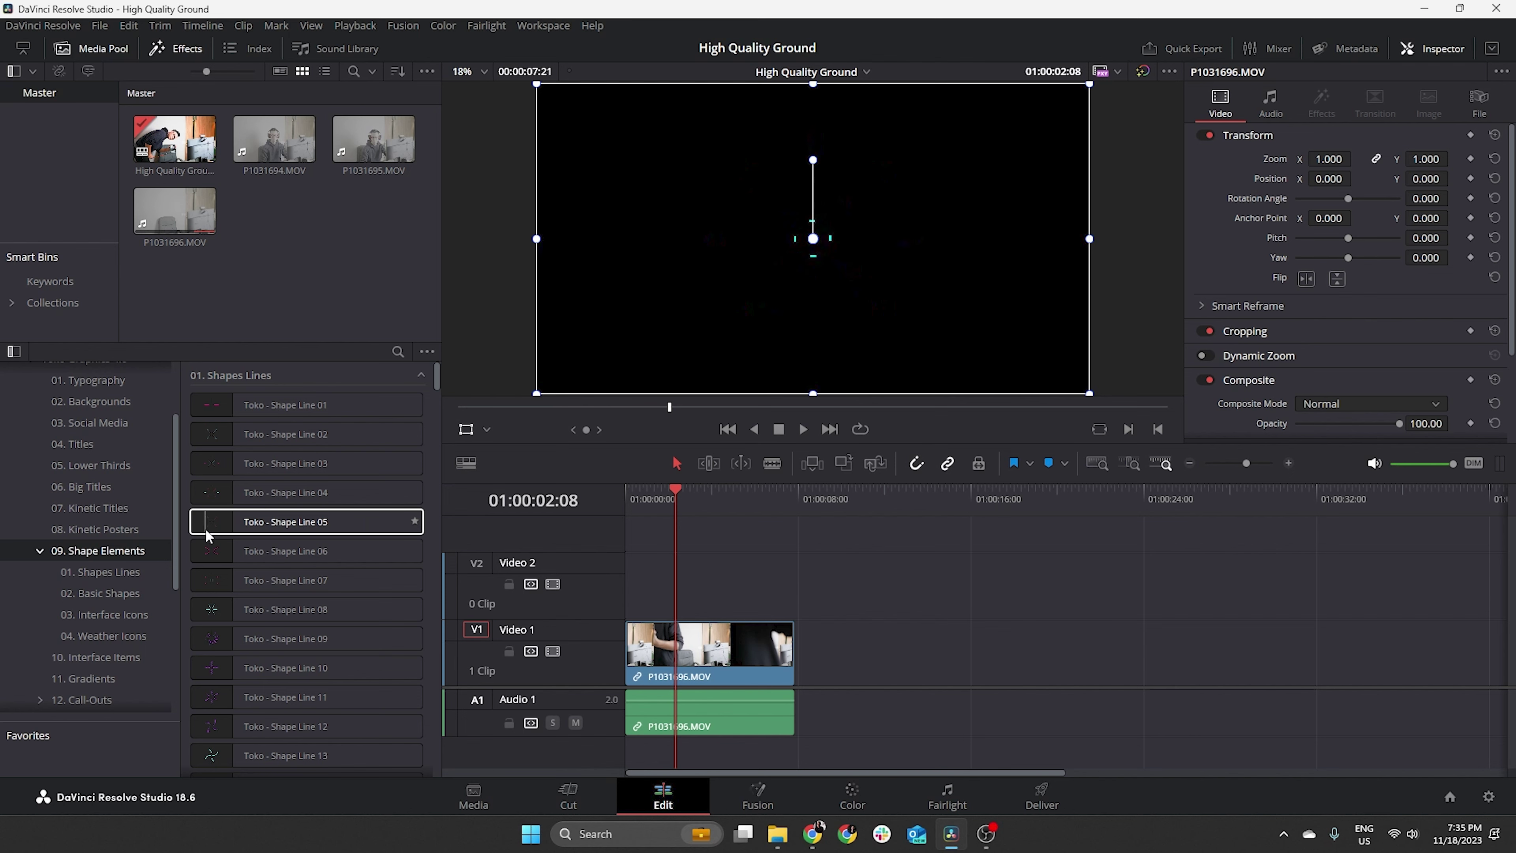
- Place Toko - Shape Line 05 on V2 above P1031696.MOV and play it back
left_click_drag(219, 524, 672, 597)
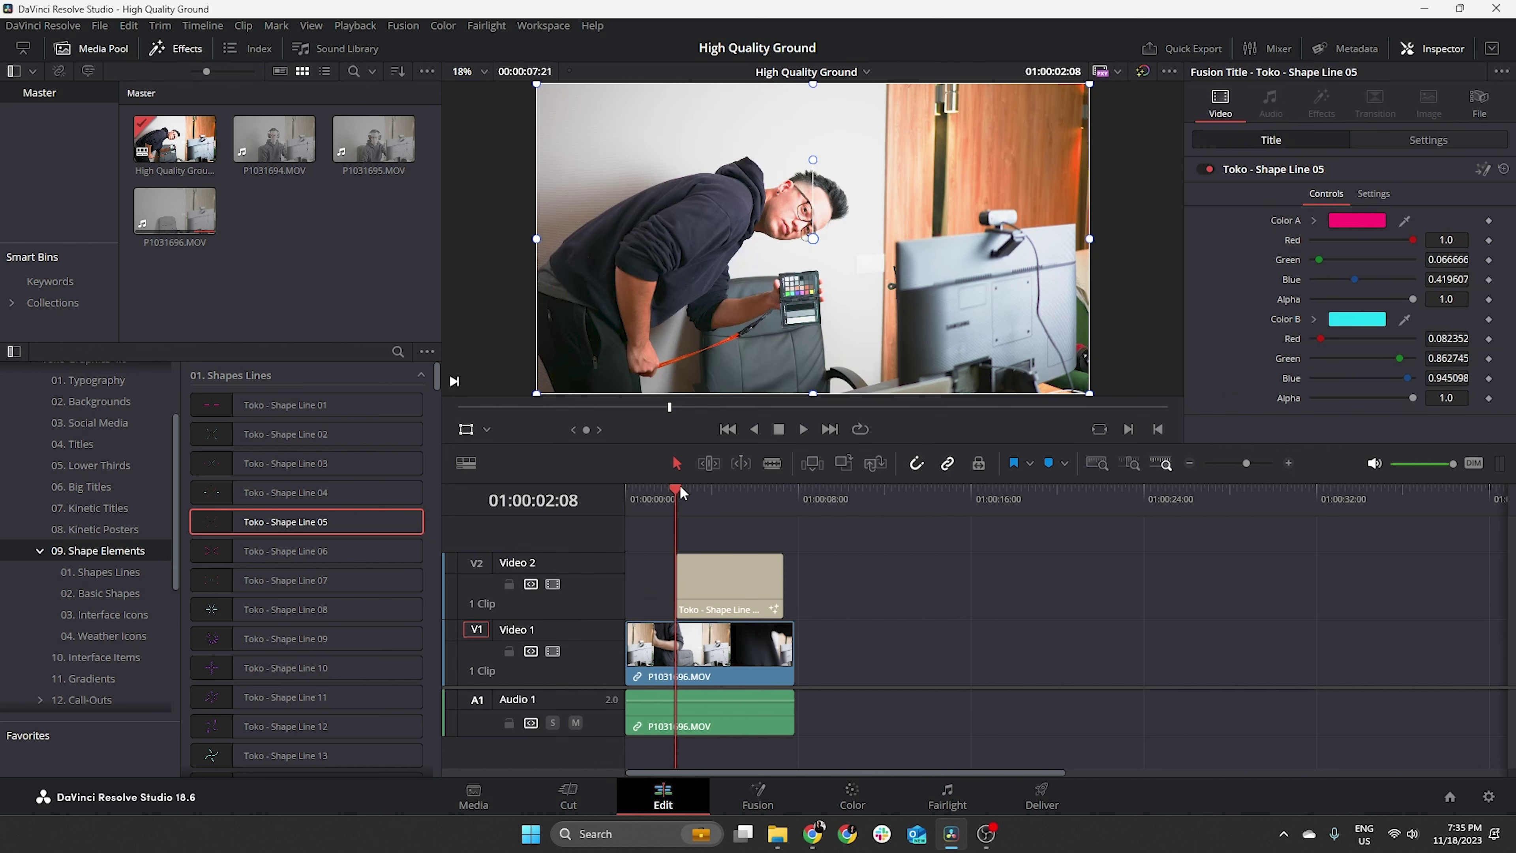
left_click(804, 429)
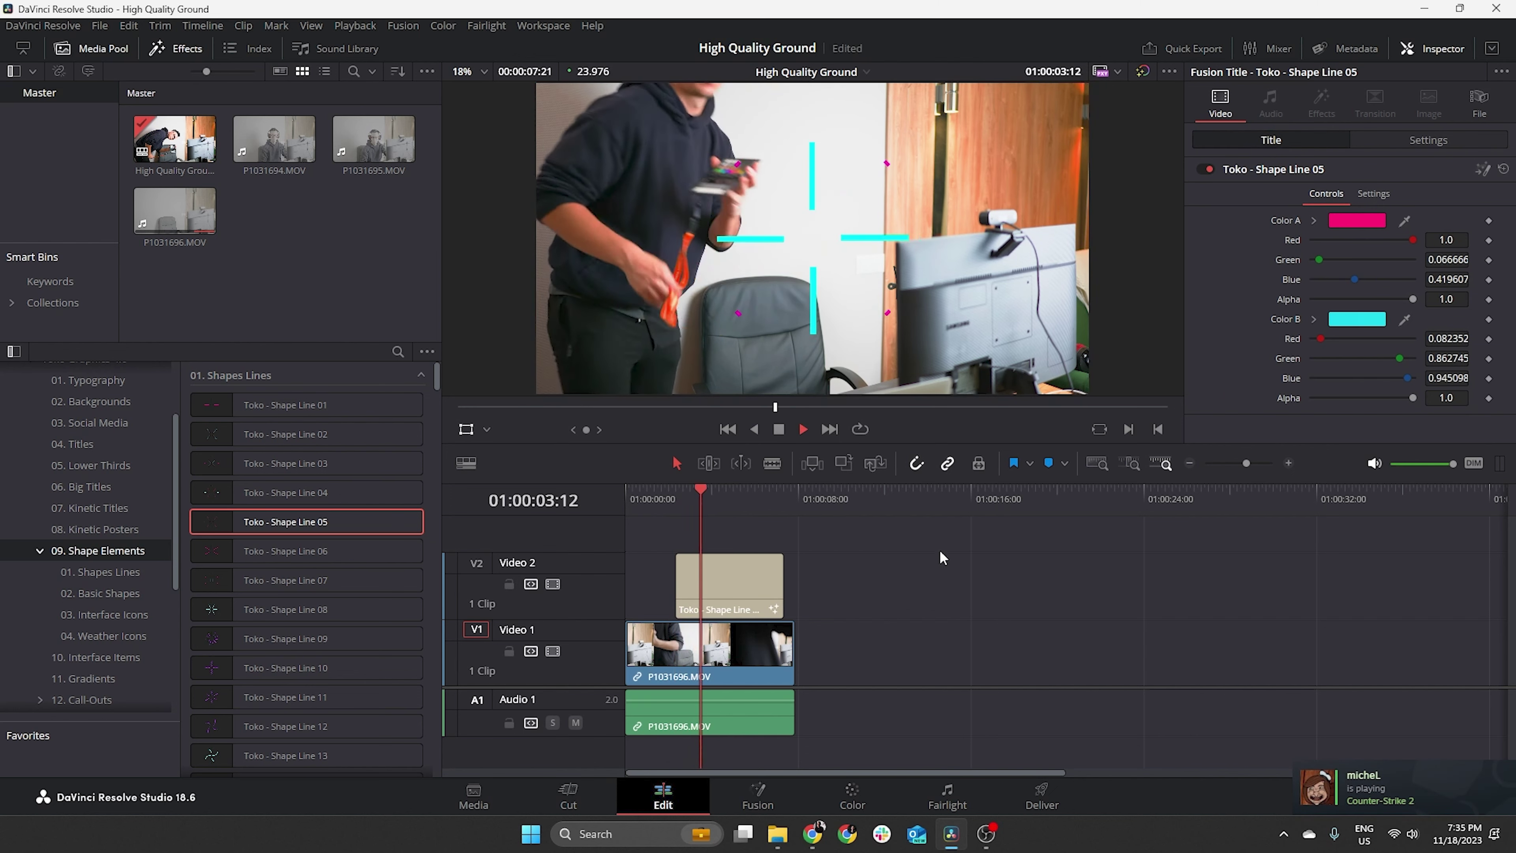
left_click(779, 428)
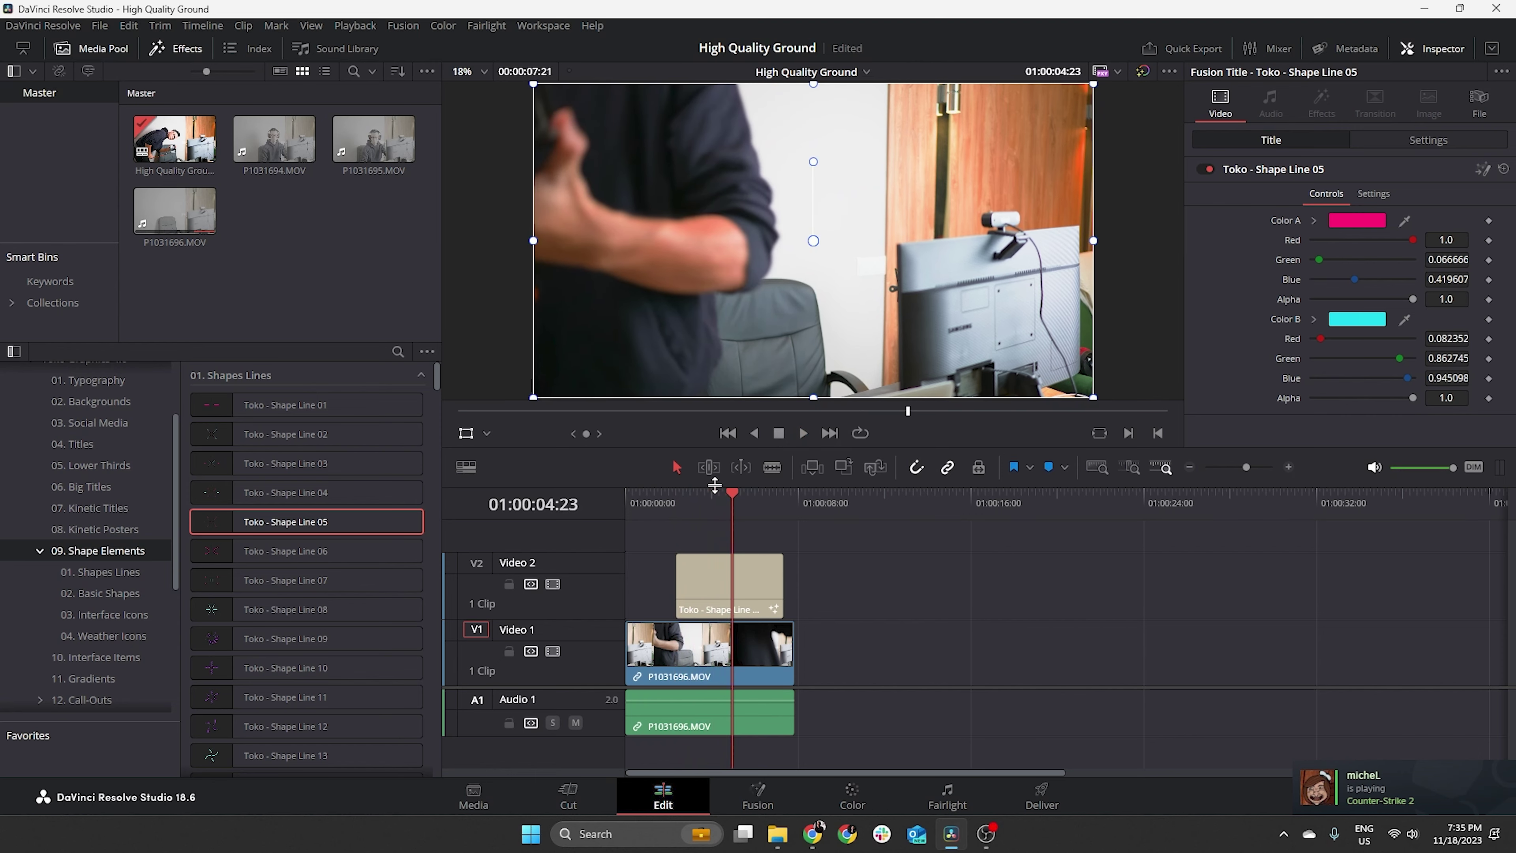